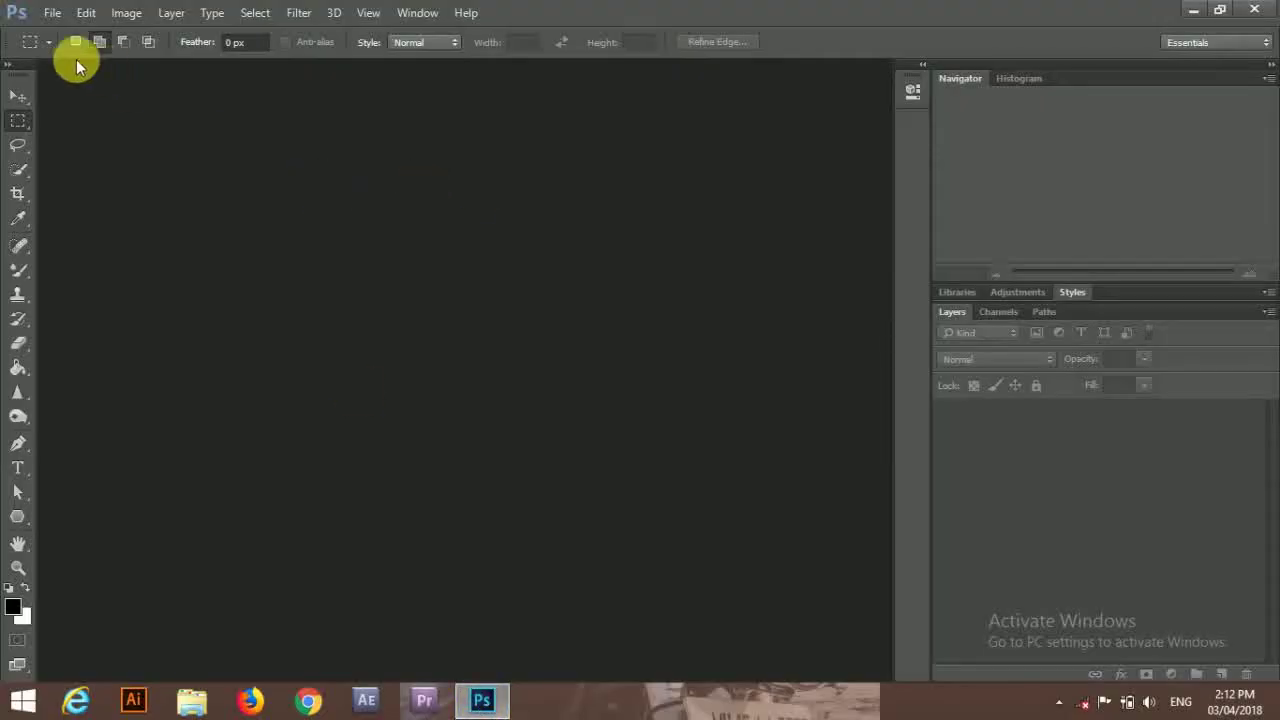
Open royal bullet12.jpg from the Desktop
{"action": "left_click", "coordinate": [50, 13]}
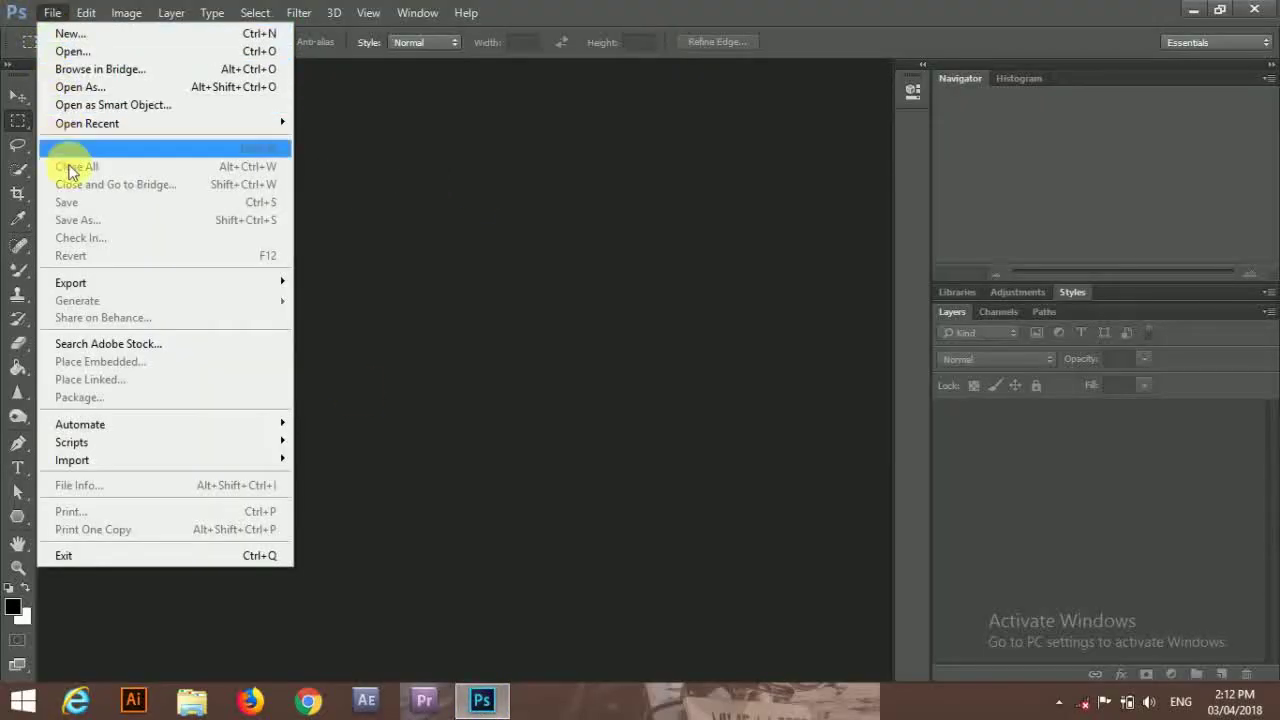
{"action": "left_click", "coordinate": [91, 51]}
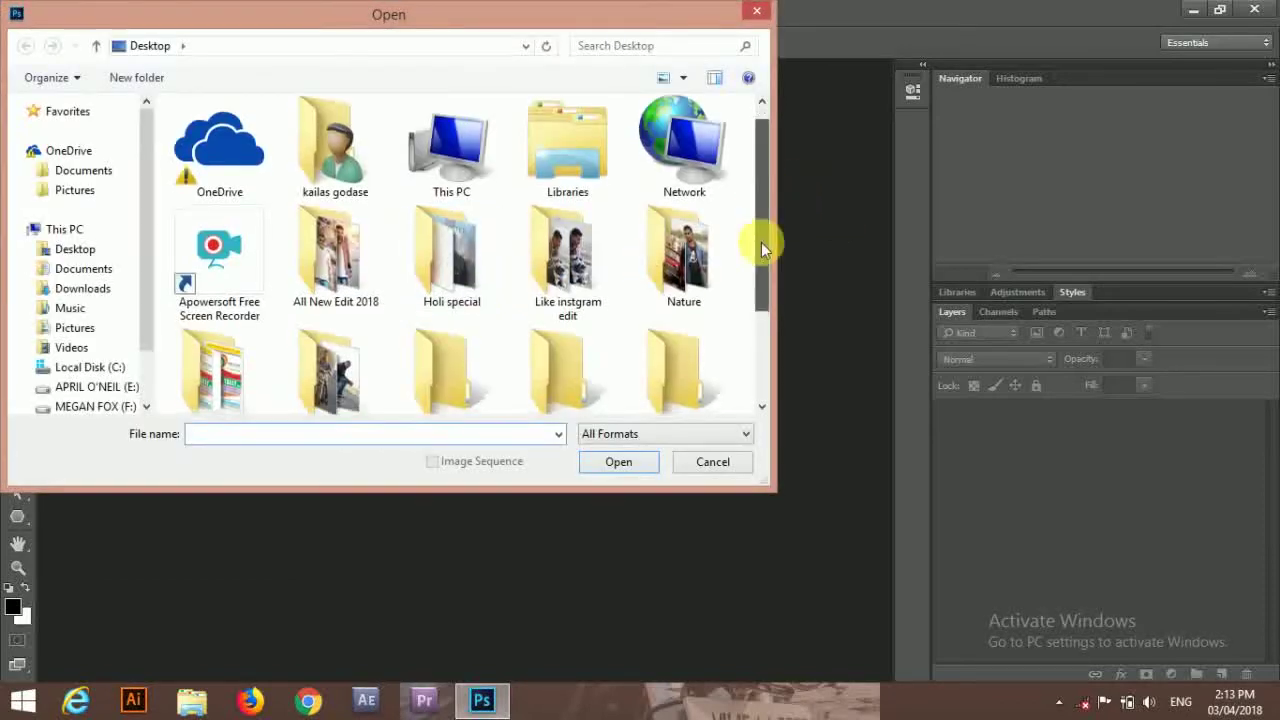
{"action": "left_click_drag", "start_coordinate": [761, 242], "coordinate": [761, 313]}
{"action": "left_click", "coordinate": [357, 346]}
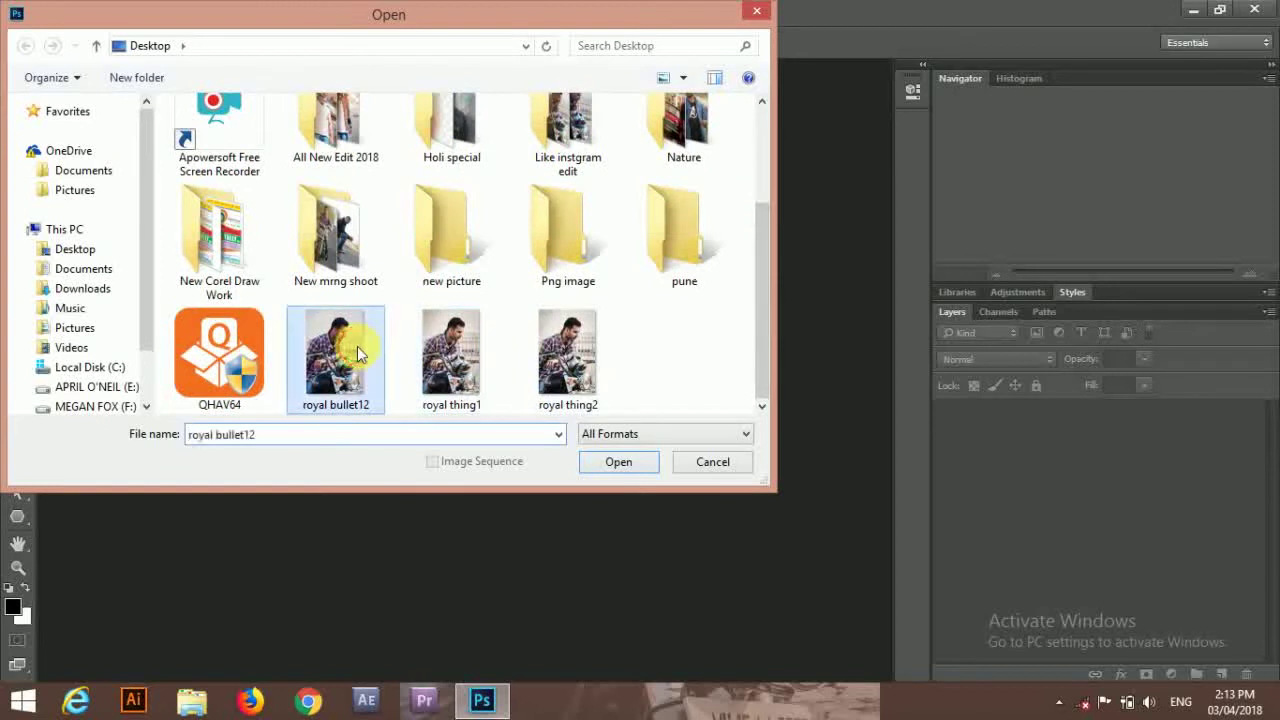
{"action": "left_click", "coordinate": [611, 467]}
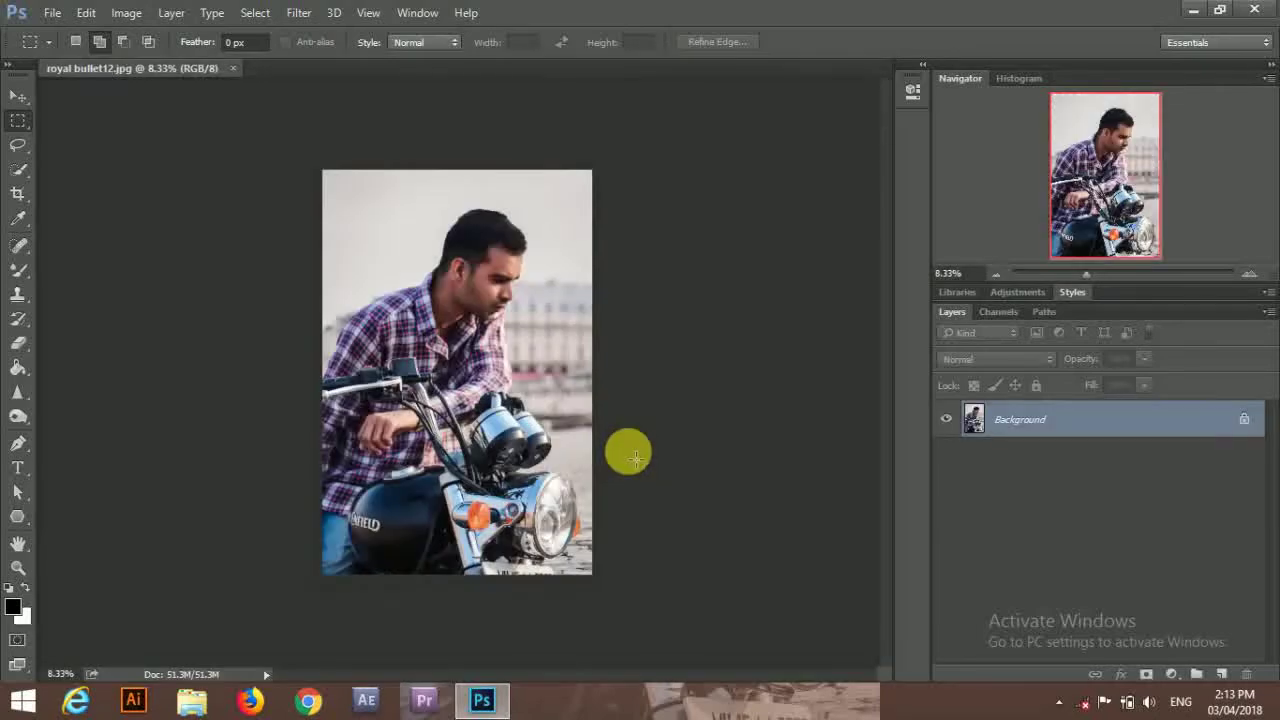
Select the Move tool, zoom in, and launch the Camera Raw Filter on the photo
{"action": "left_click", "coordinate": [17, 95]}
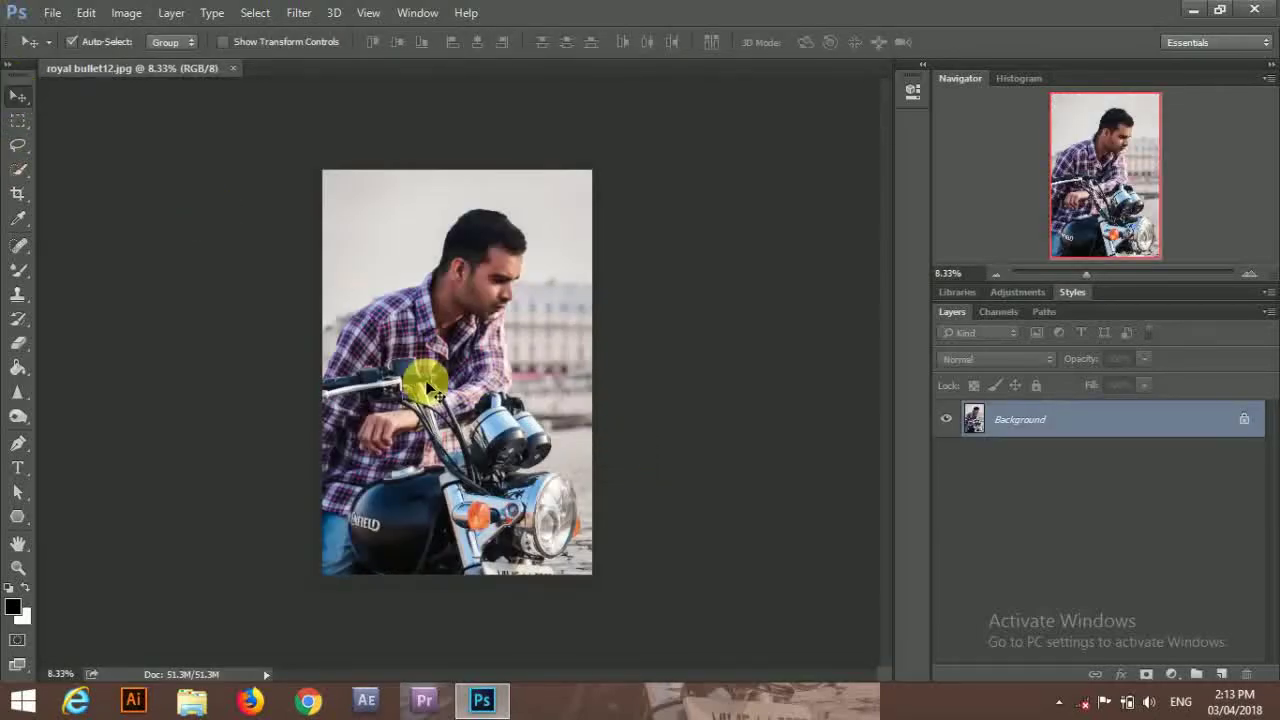
{"action": "scroll", "coordinate": [428, 388], "scroll_direction": "up", "scroll_amount": 2}
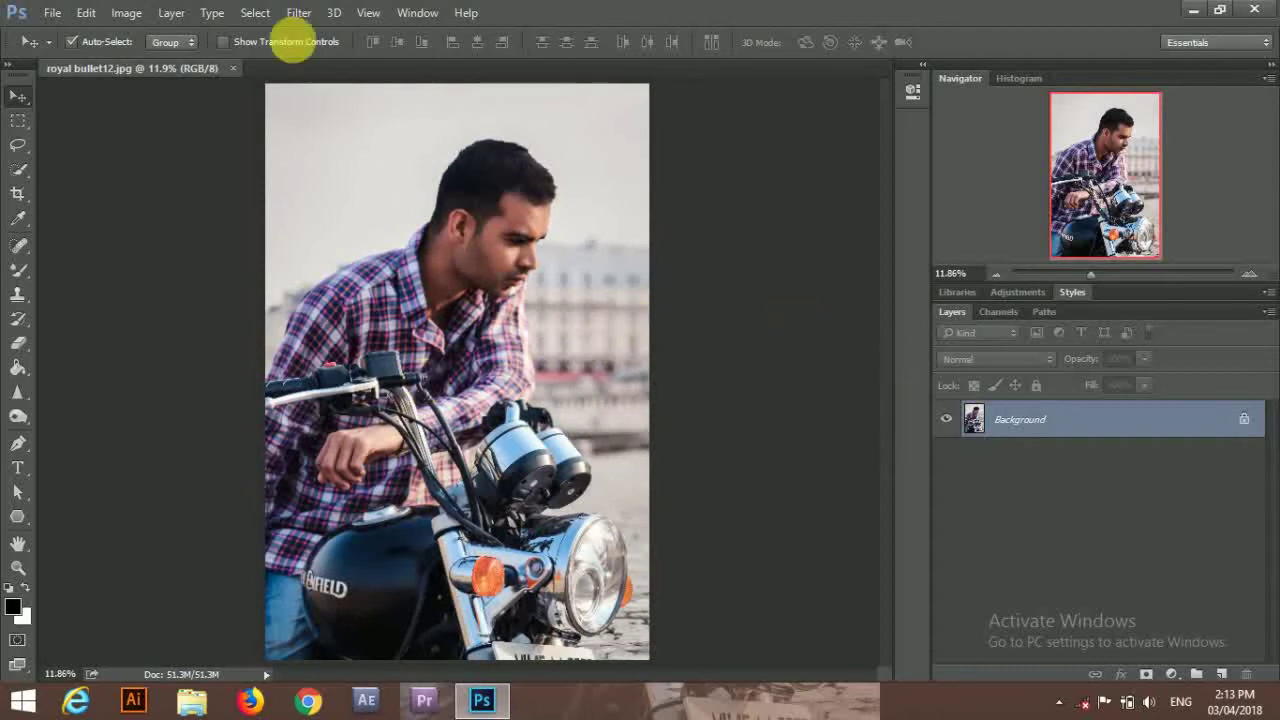
{"action": "left_click", "coordinate": [297, 13]}
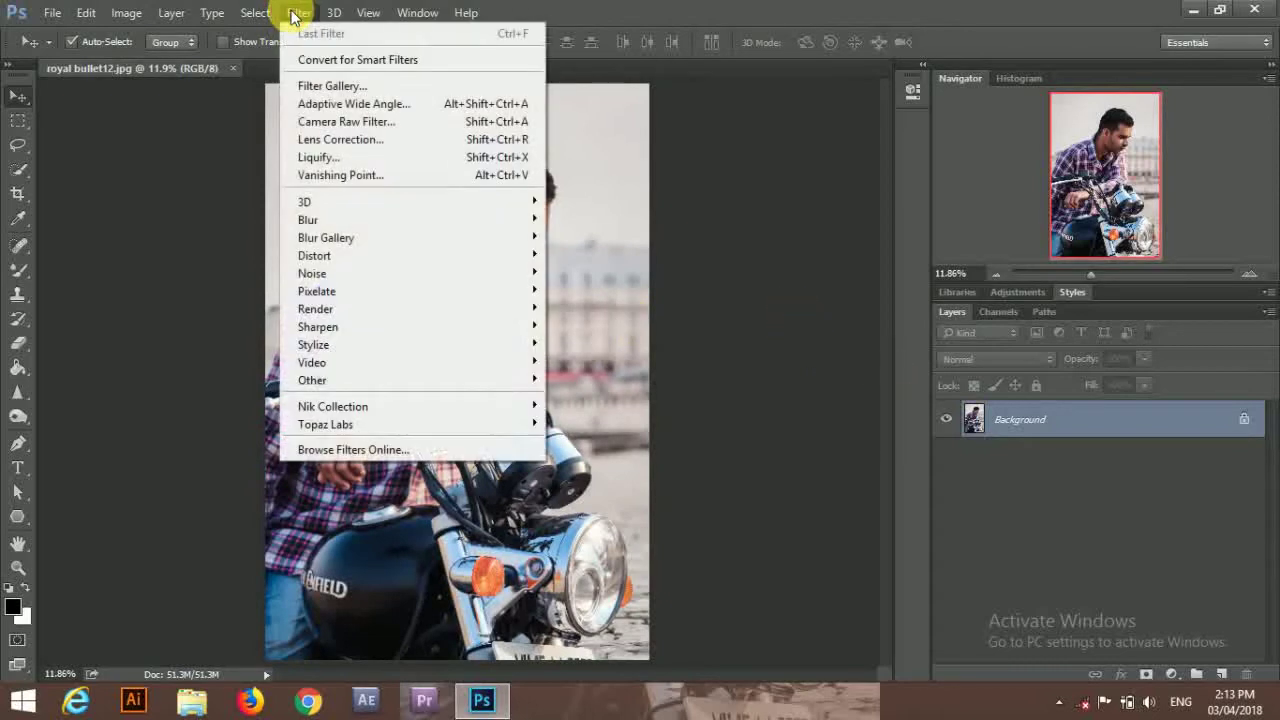
{"action": "left_click", "coordinate": [330, 121]}
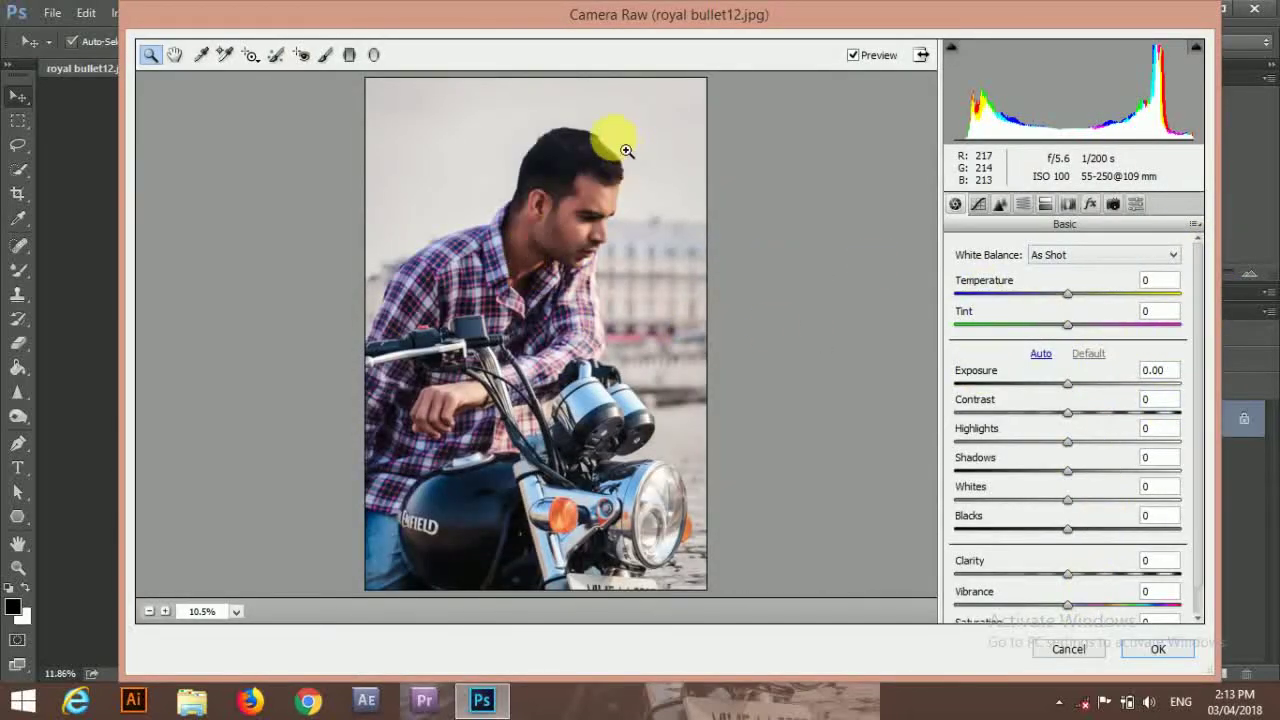
Set white balance to Temperature -6, Tint +2, with Contrast +10 and Highlights -46
{"action": "left_click", "coordinate": [613, 122]}
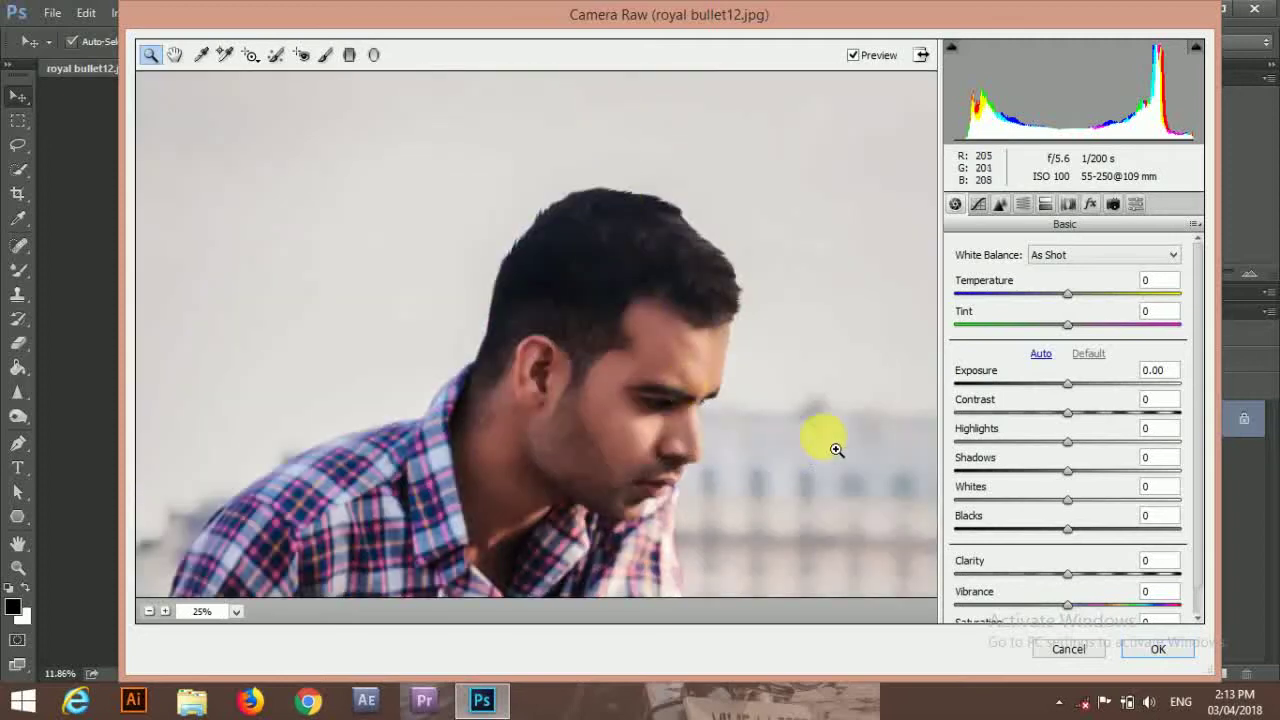
{"action": "mouse_move", "coordinate": [1066, 294]}
{"action": "left_mouse_down"}
{"action": "mouse_move", "coordinate": [1063, 324]}
{"action": "mouse_move", "coordinate": [1074, 322]}
{"action": "left_mouse_up"}
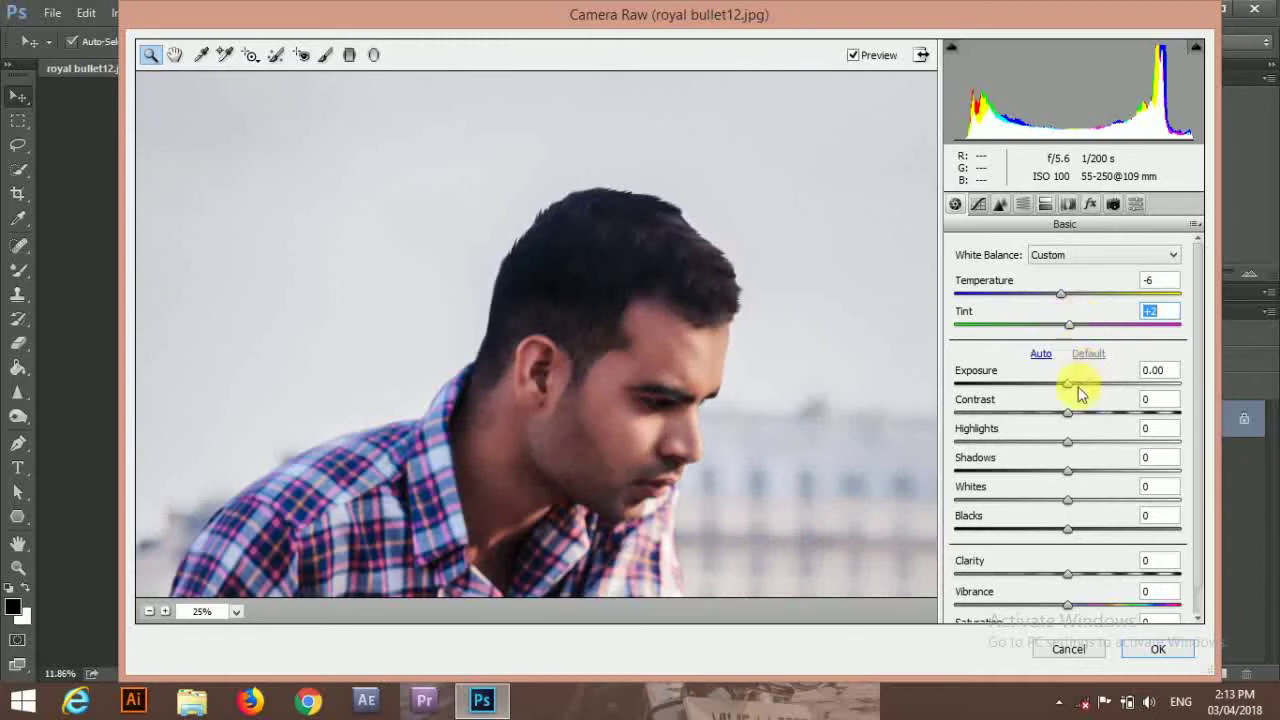
{"action": "left_click", "coordinate": [1155, 400]}
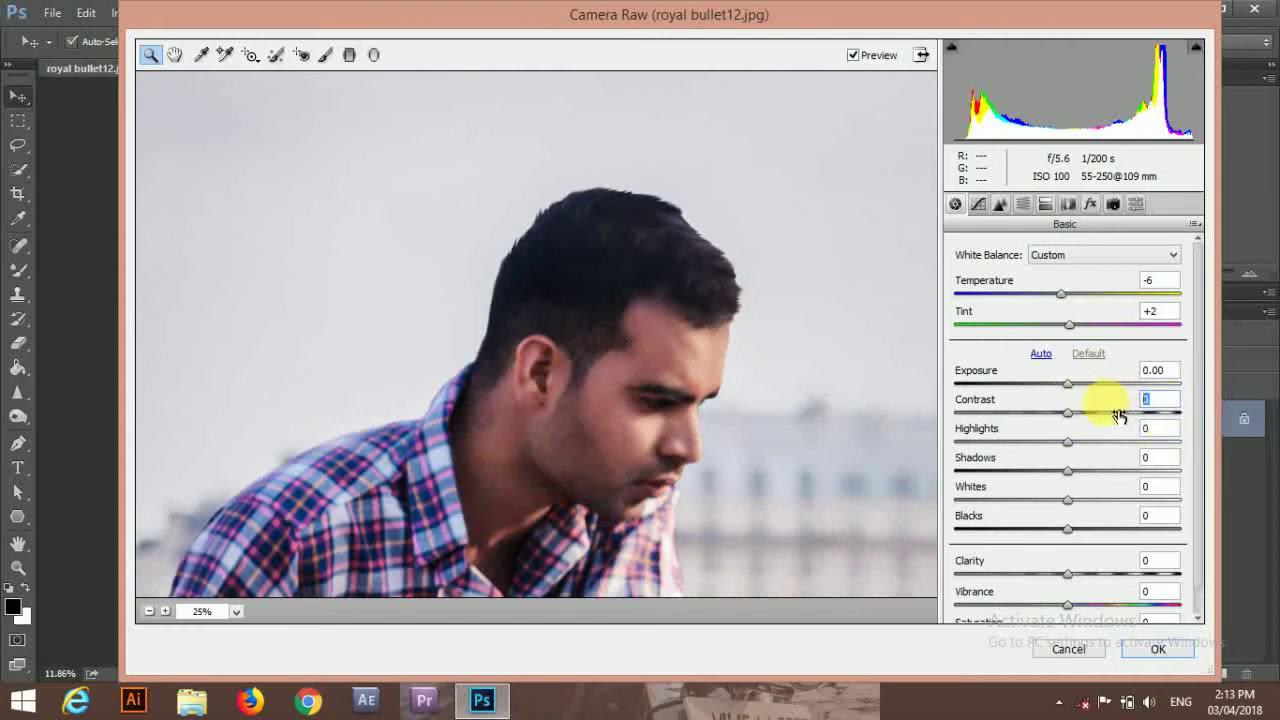
{"action": "type", "text": "10"}
{"action": "left_click", "coordinate": [1160, 429]}
{"action": "type", "text": "-"}
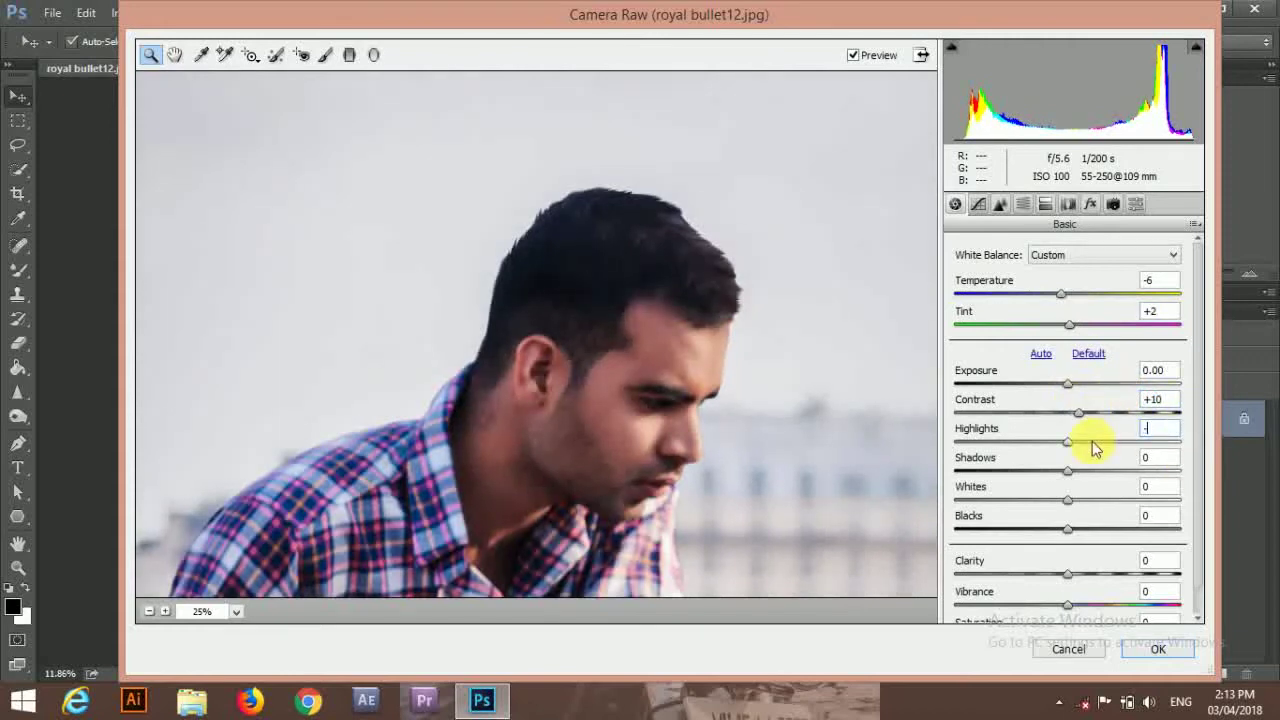
{"action": "type", "text": "46"}
Set Shadows +23, Clarity +10, Vibrance +14 and Saturation -14
{"action": "left_click", "coordinate": [1148, 460]}
{"action": "type", "text": "2"}
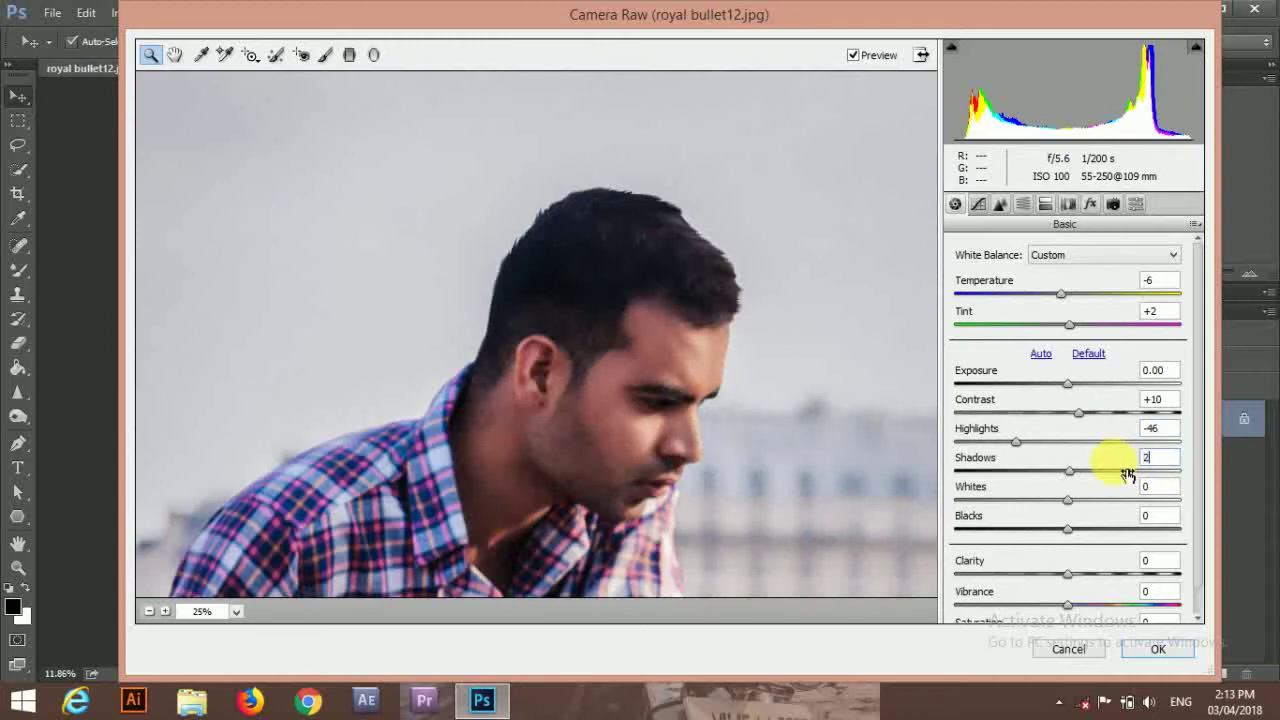
{"action": "type", "text": "3"}
{"action": "left_click", "coordinate": [1156, 562]}
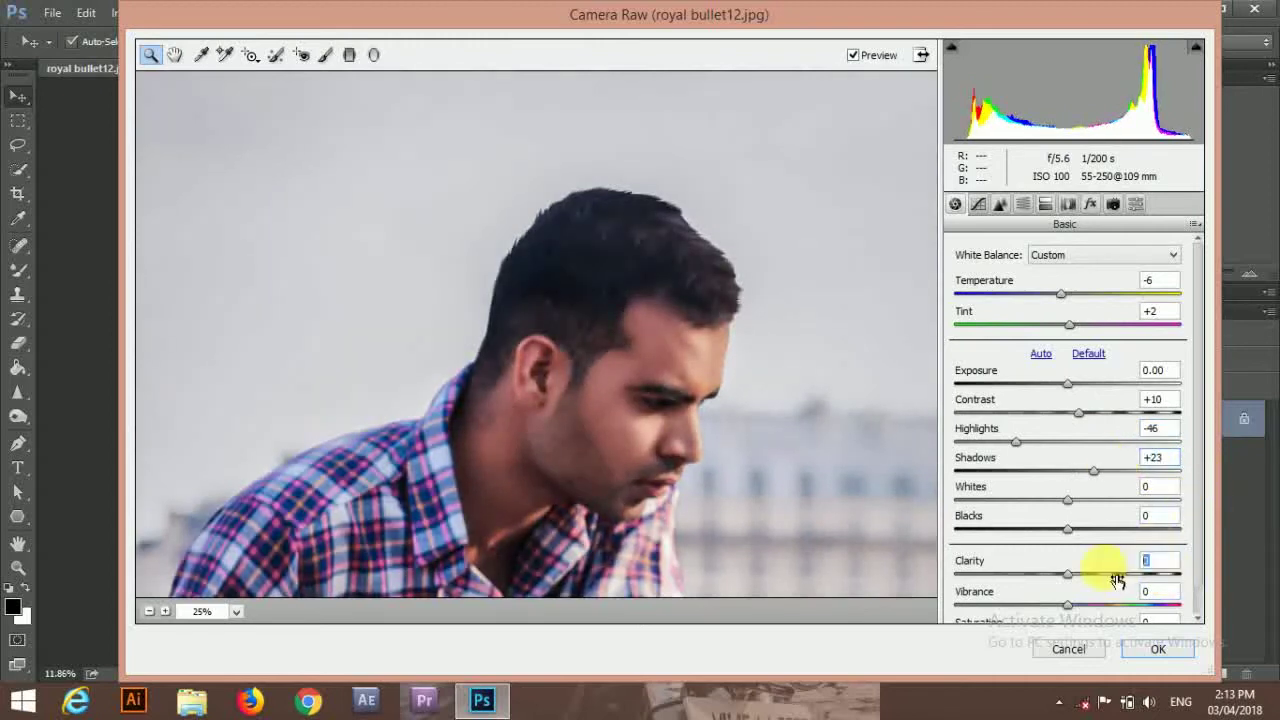
{"action": "type", "text": "10"}
{"action": "left_click", "coordinate": [1157, 592]}
{"action": "type", "text": "14"}
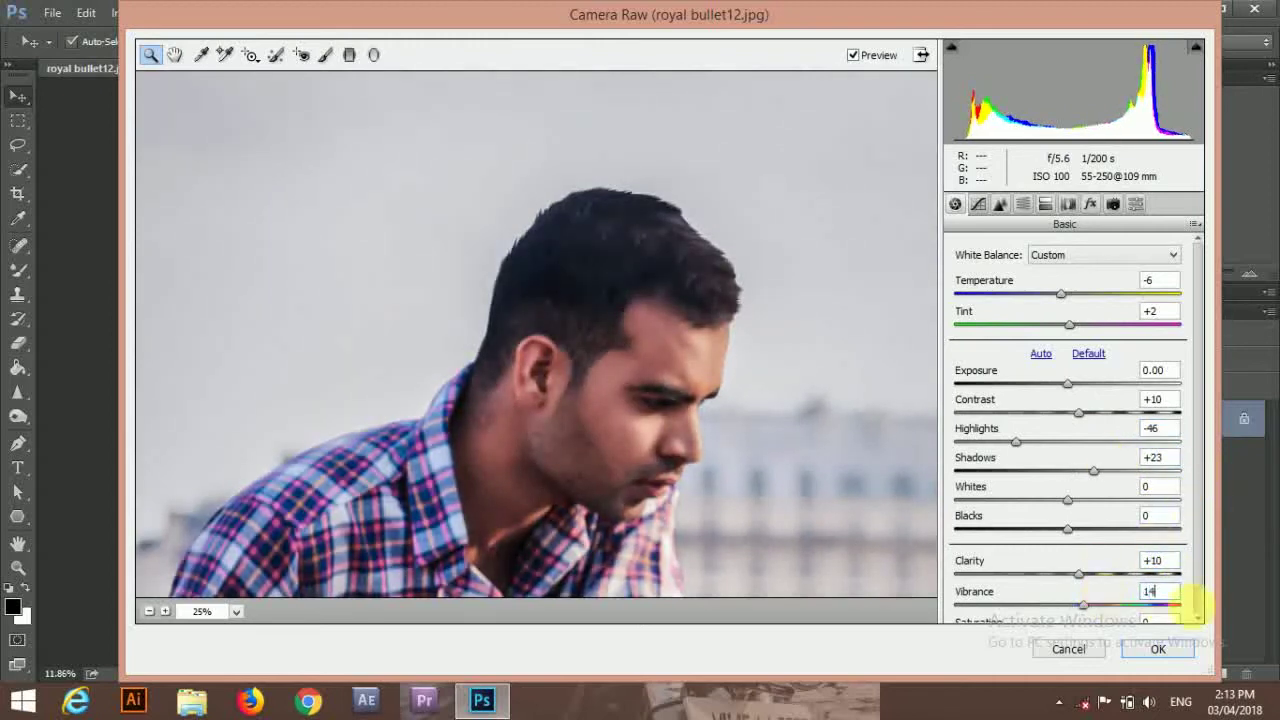
{"action": "scroll", "coordinate": [1198, 560], "scroll_direction": "down", "scroll_amount": 1}
{"action": "left_click", "coordinate": [1150, 593]}
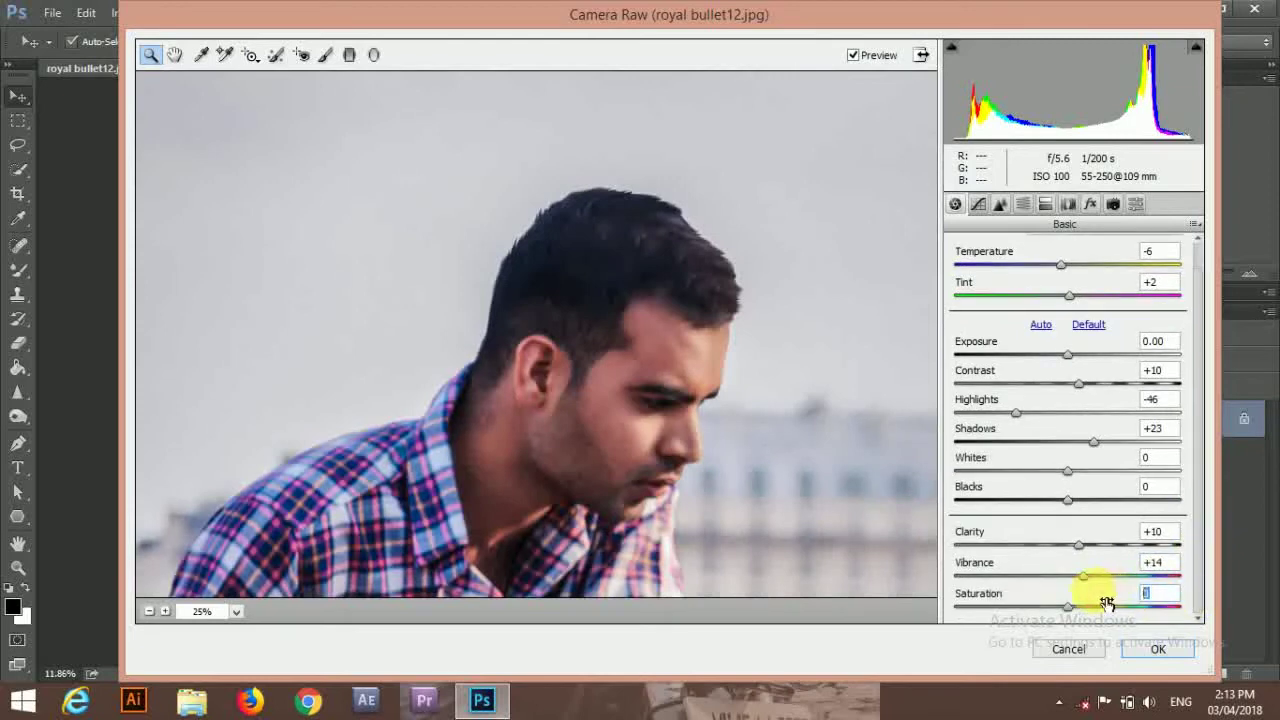
{"action": "type", "text": "-14"}
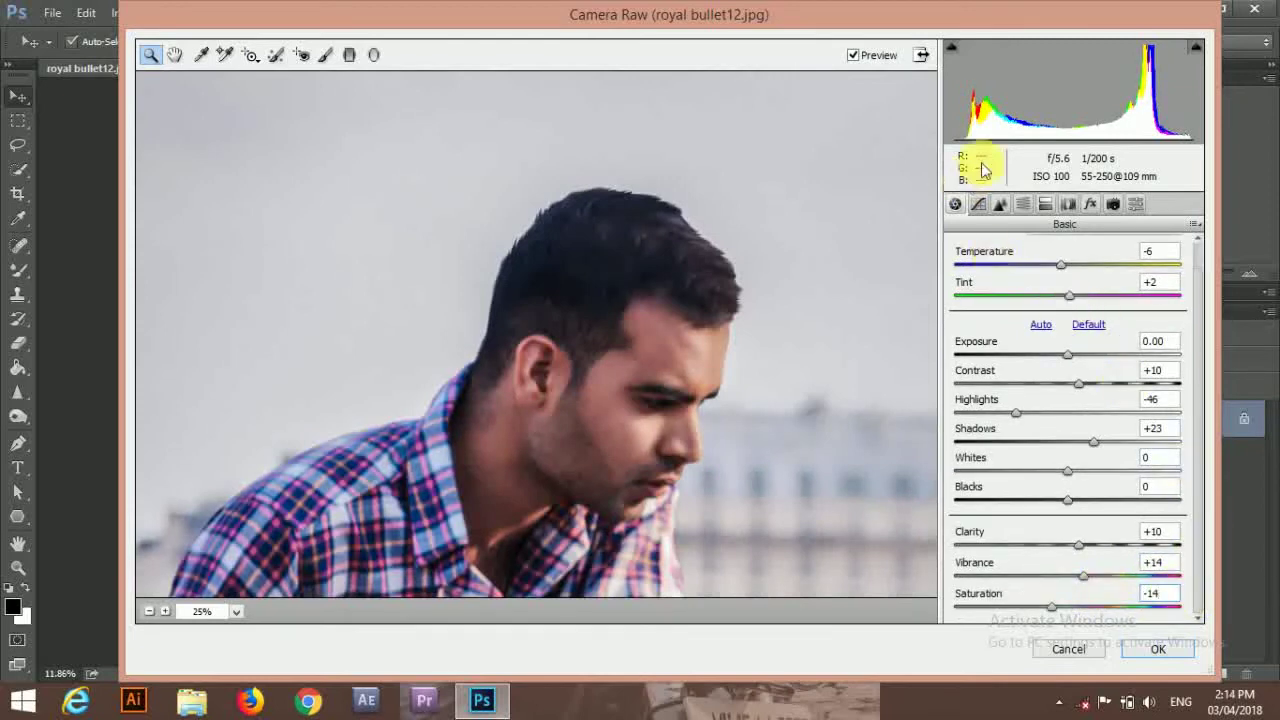
Split-tone highlights to Hue 42, Saturation 11 and shadows to Hue 233, Saturation 10
{"action": "left_click", "coordinate": [1046, 205]}
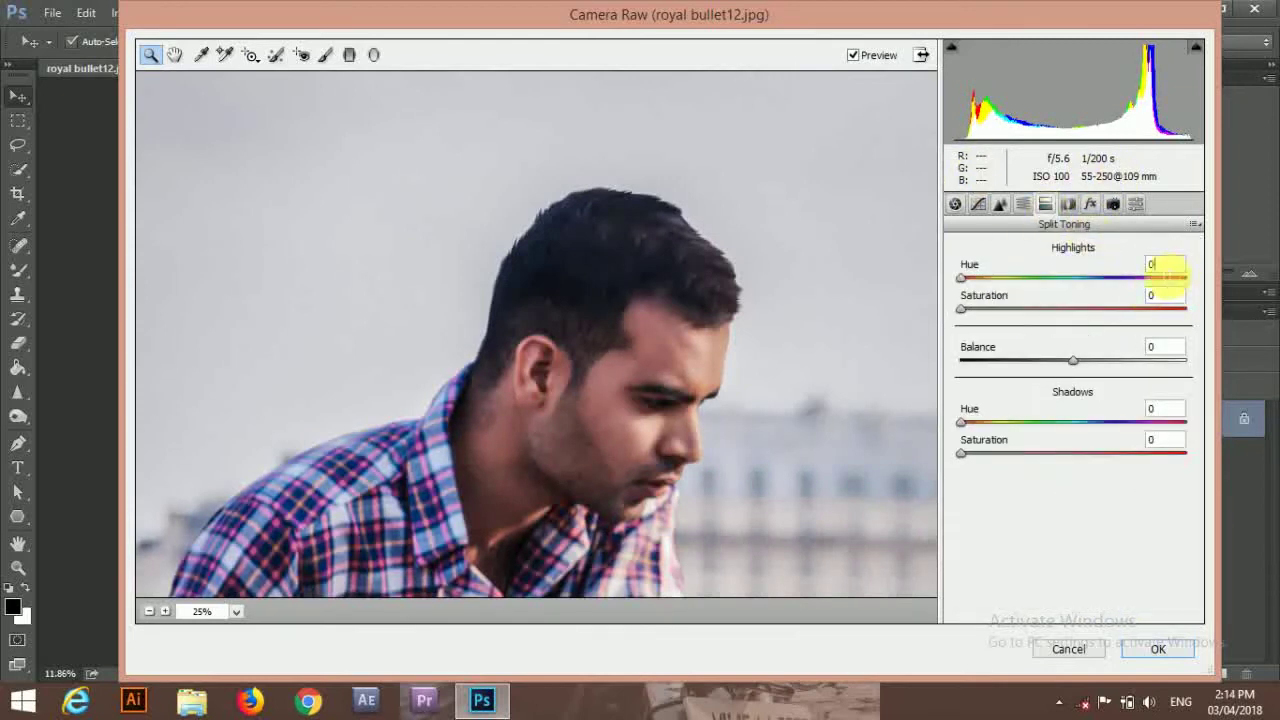
{"action": "type", "text": "2"}
{"action": "left_click", "coordinate": [1163, 297]}
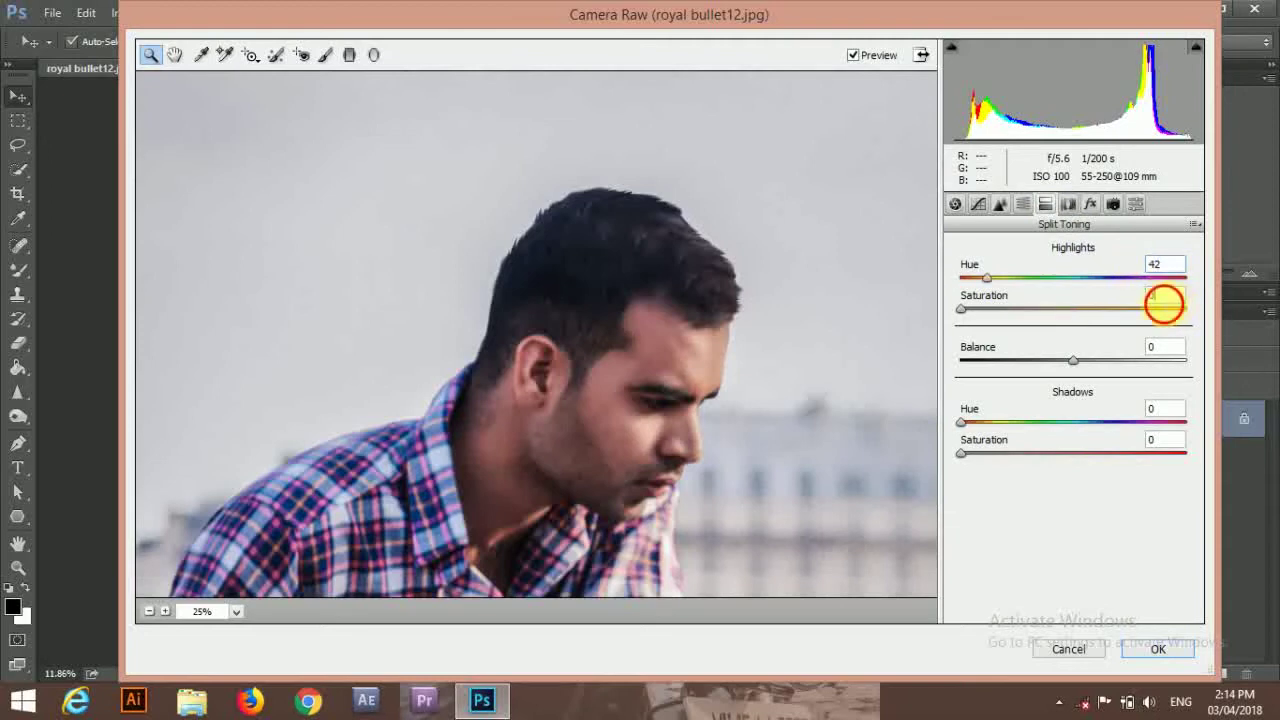
{"action": "type", "text": "11"}
{"action": "left_click", "coordinate": [1163, 409]}
{"action": "type", "text": "2"}
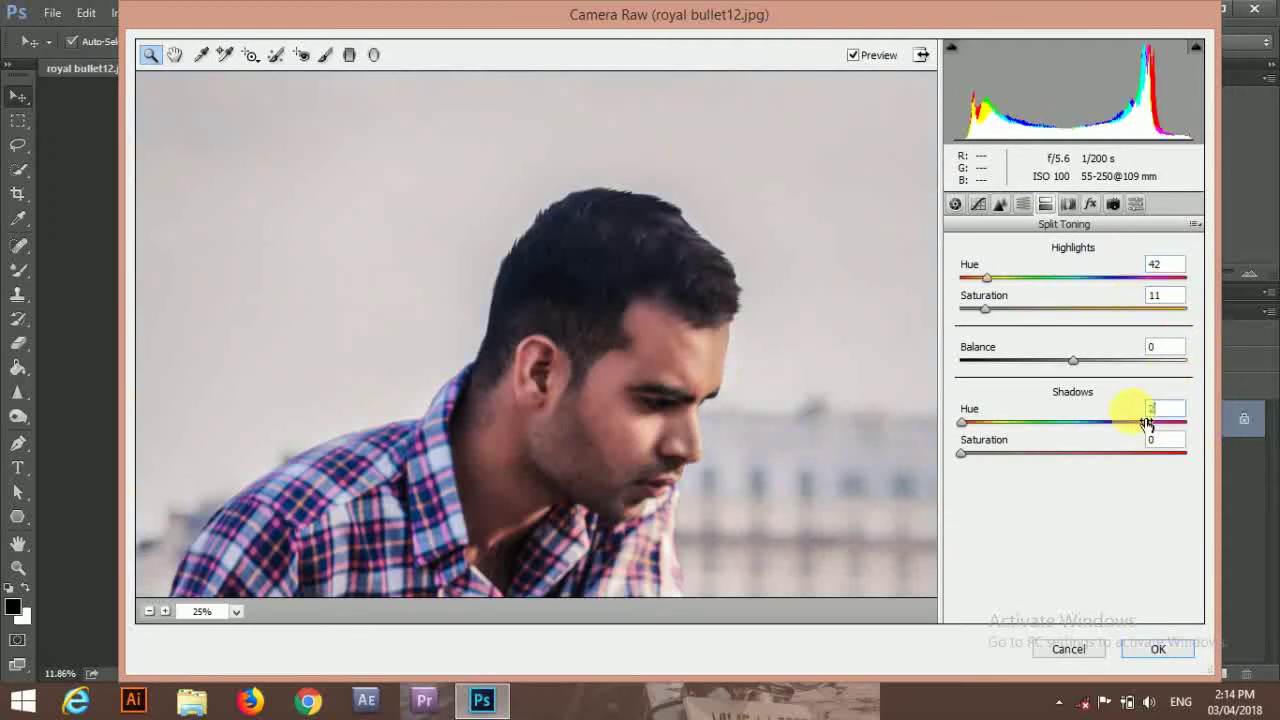
{"action": "type", "text": "33"}
{"action": "left_click", "coordinate": [1163, 440]}
{"action": "type", "text": "10"}
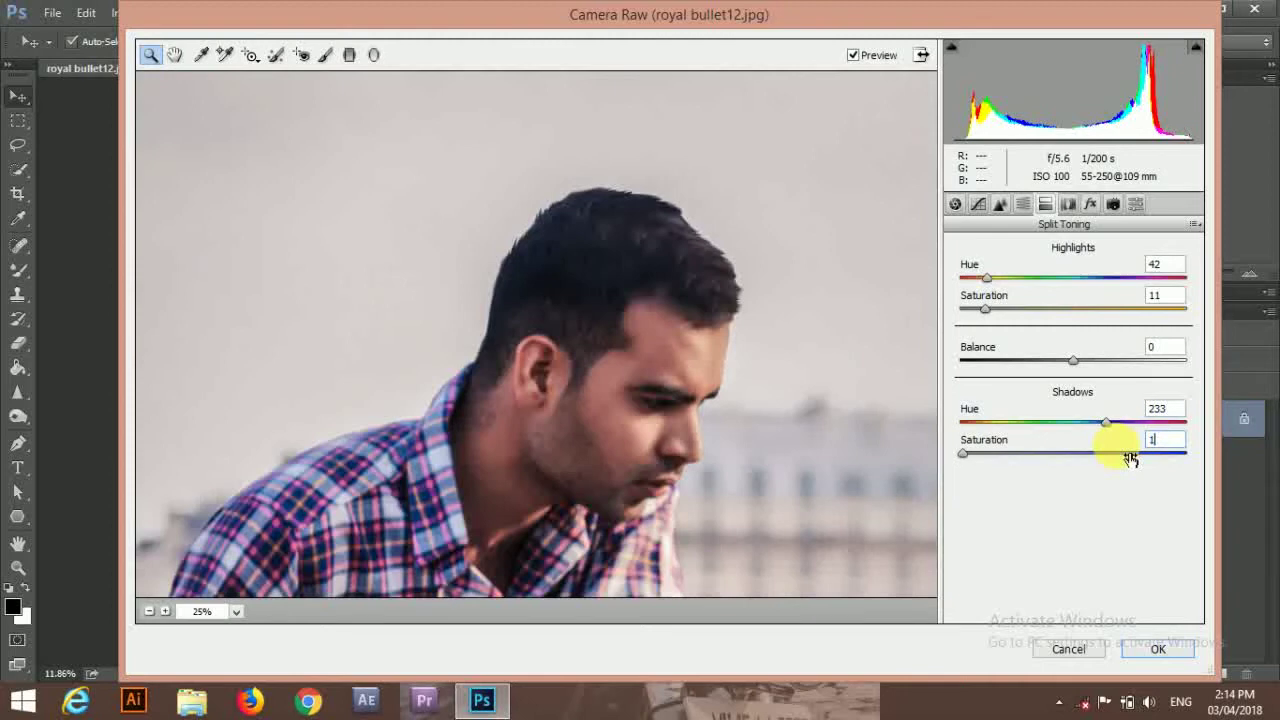
Set HSL Saturation to Oranges -18, Yellows -55, Greens -76 and Aquas -50
{"action": "left_click", "coordinate": [1024, 206]}
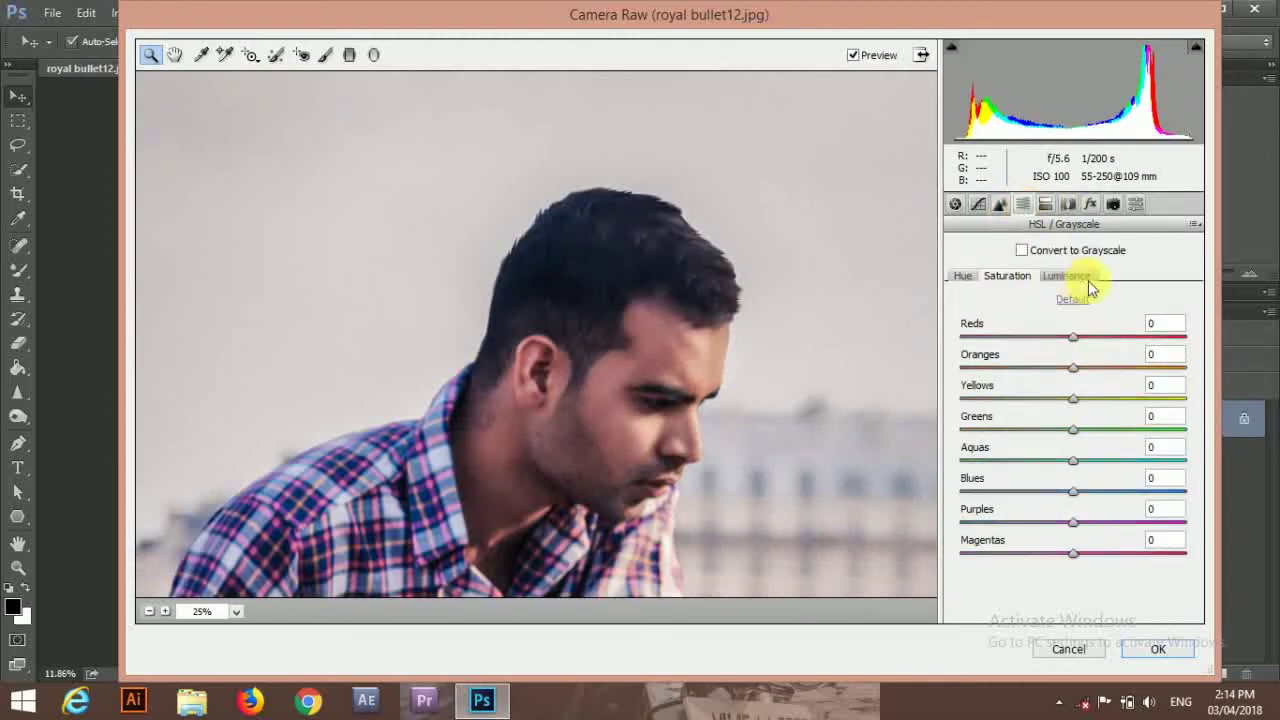
{"action": "left_click", "coordinate": [1006, 277]}
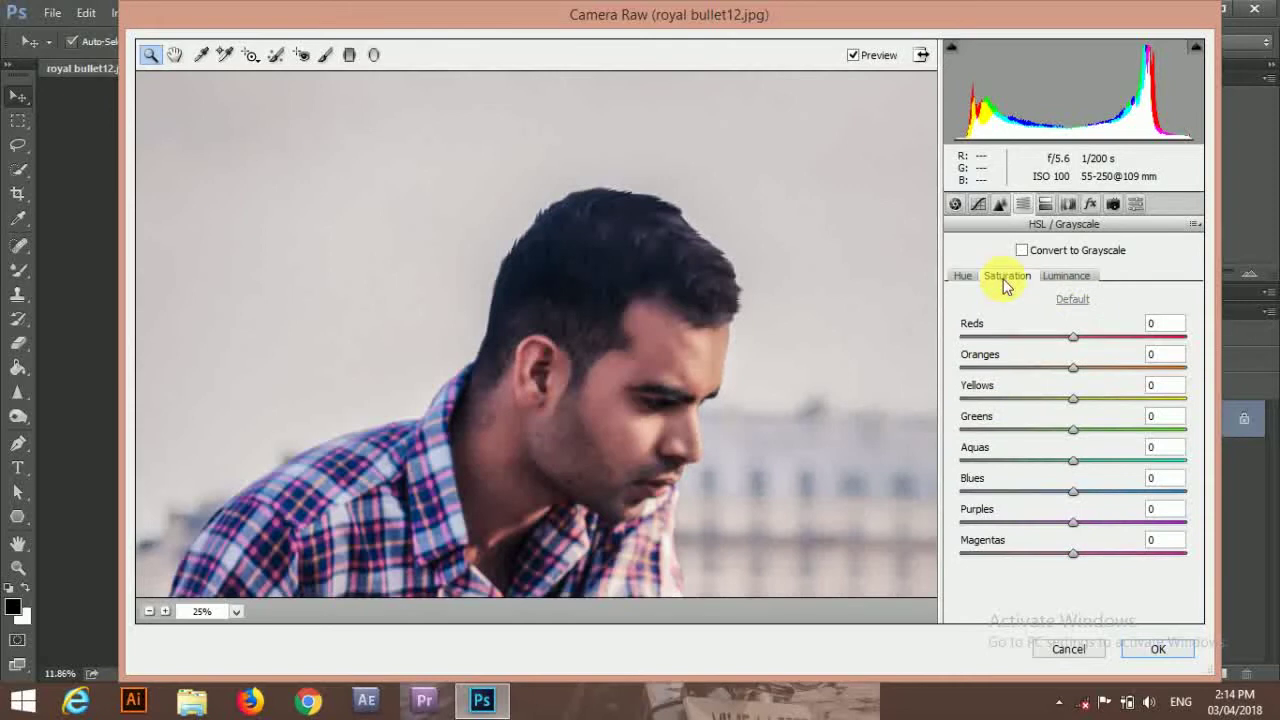
{"action": "left_click", "coordinate": [1150, 356]}
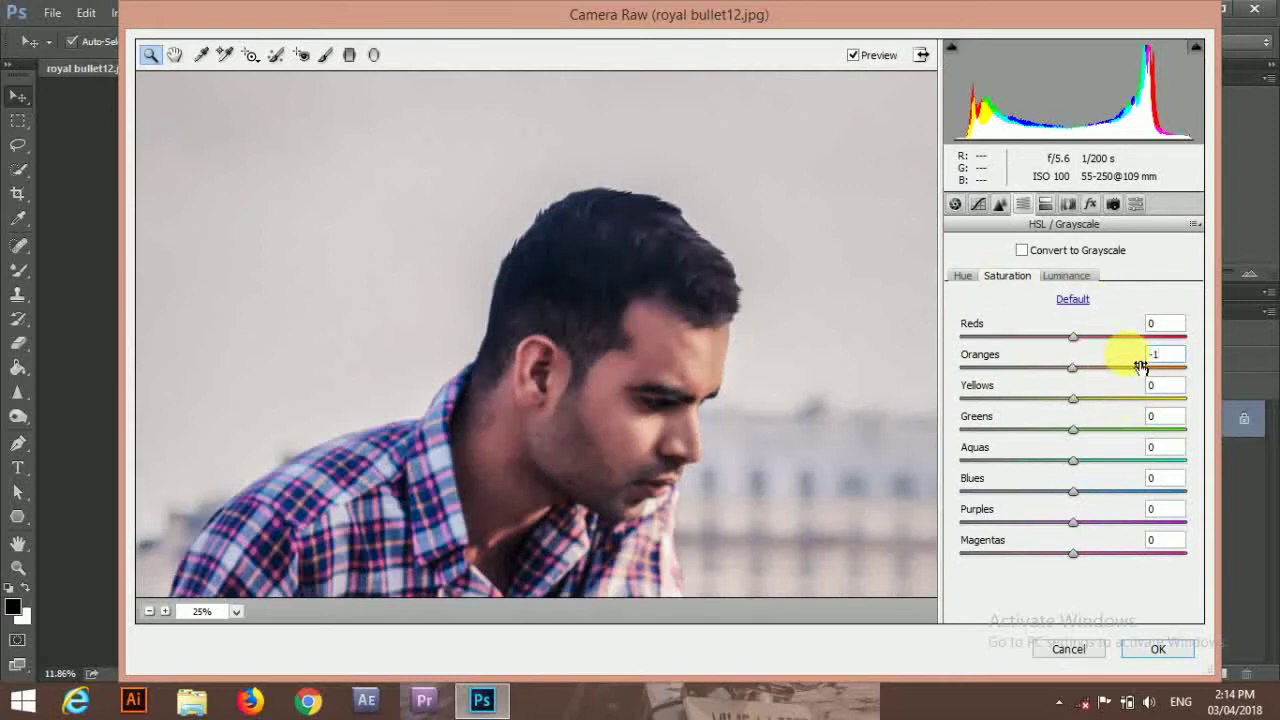
{"action": "type", "text": "8"}
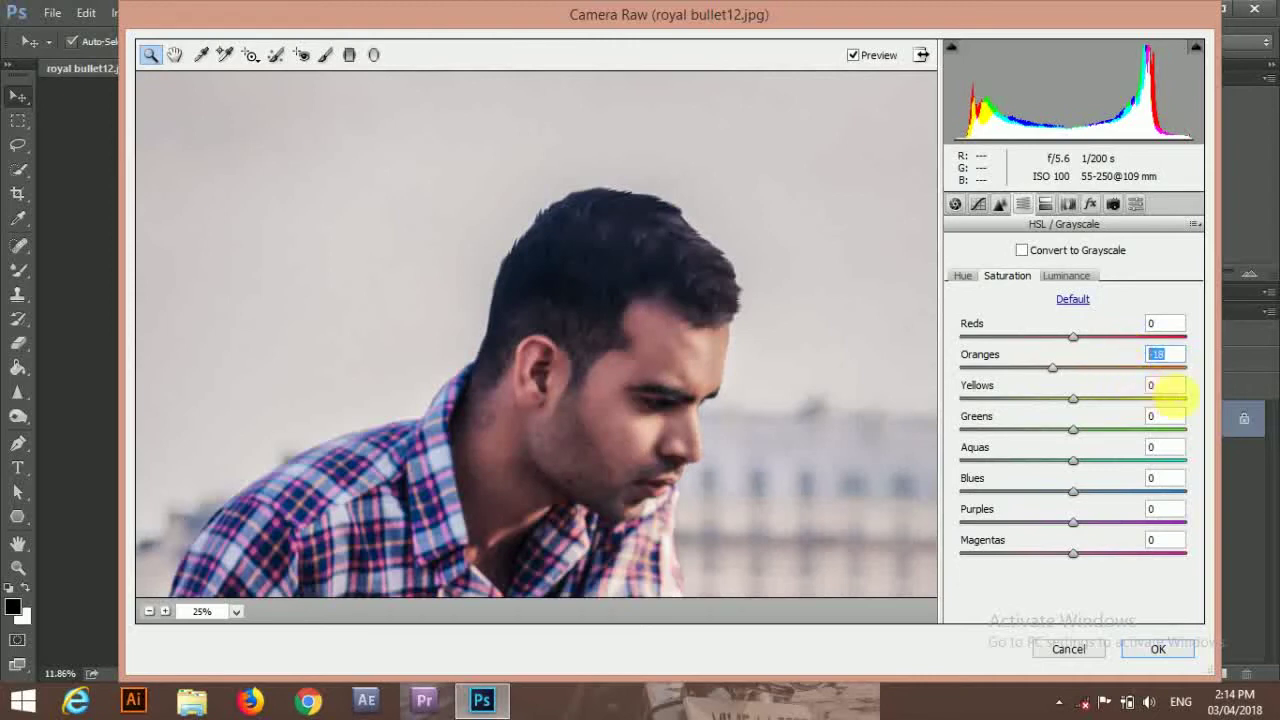
{"action": "left_click", "coordinate": [1155, 387]}
{"action": "type", "text": "-"}
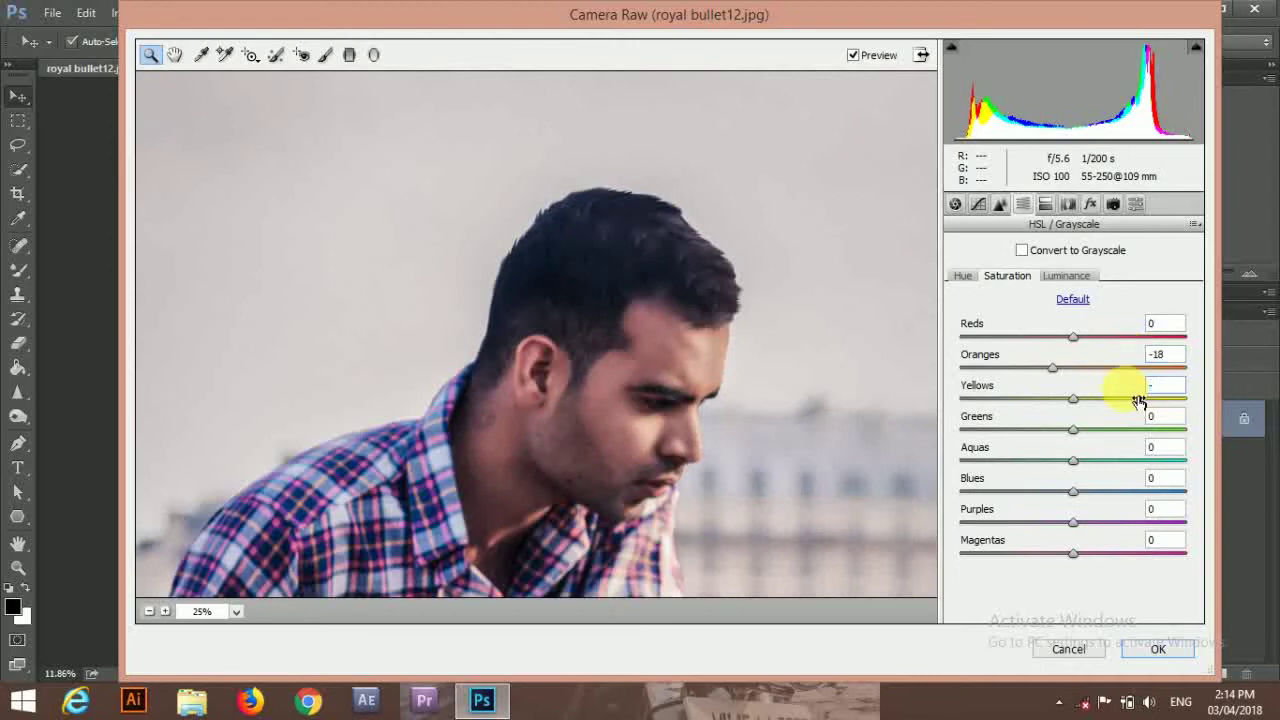
{"action": "type", "text": "55"}
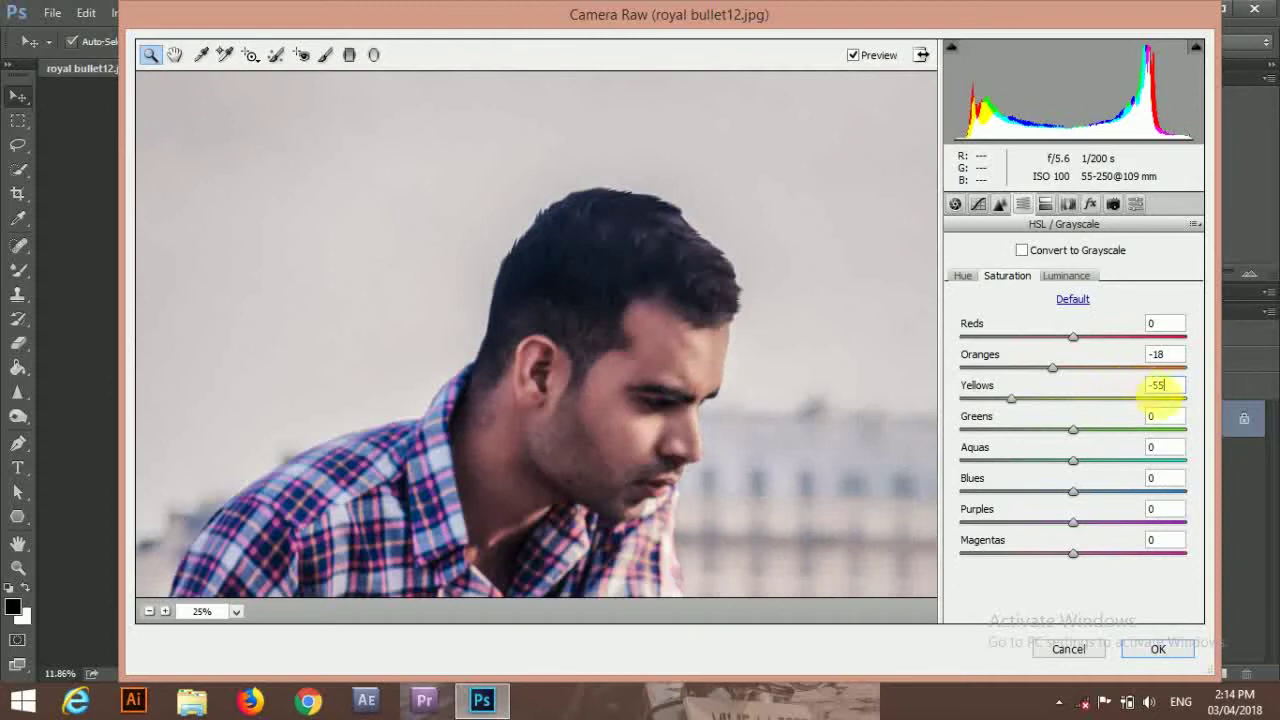
{"action": "left_click", "coordinate": [1155, 418]}
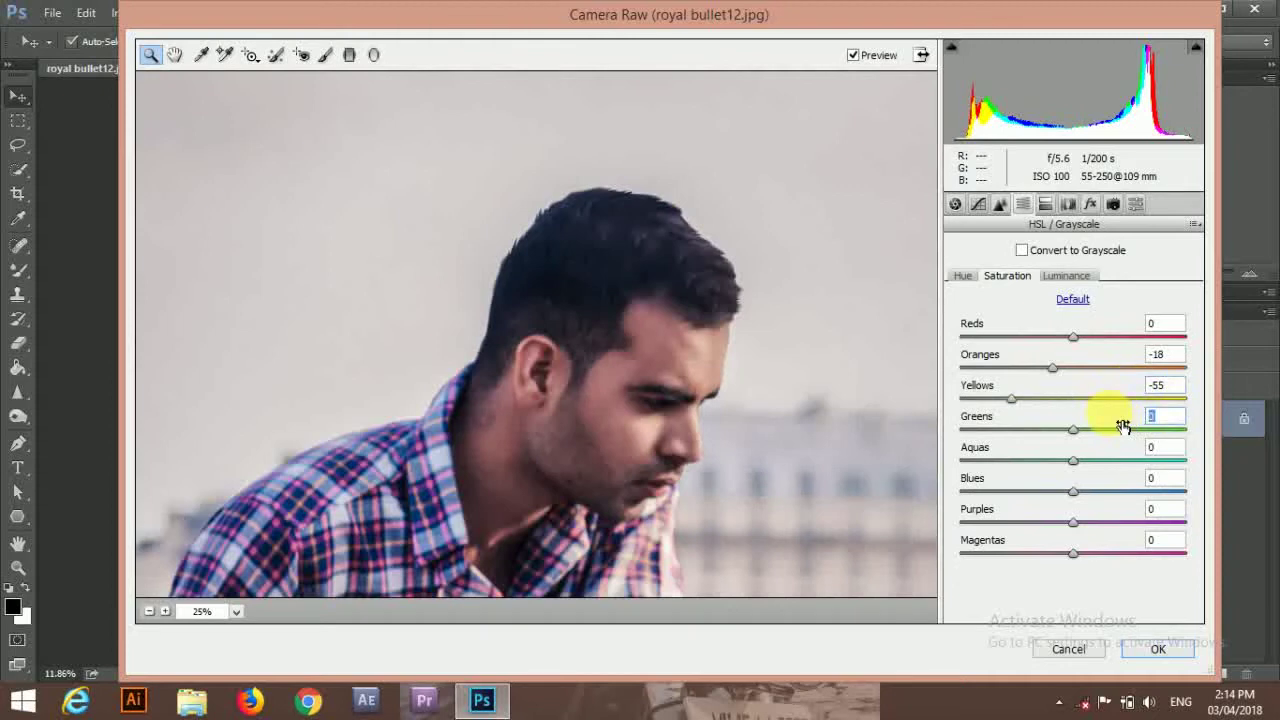
{"action": "type", "text": "-76"}
{"action": "key", "text": "Tab"}
{"action": "type", "text": "-50"}
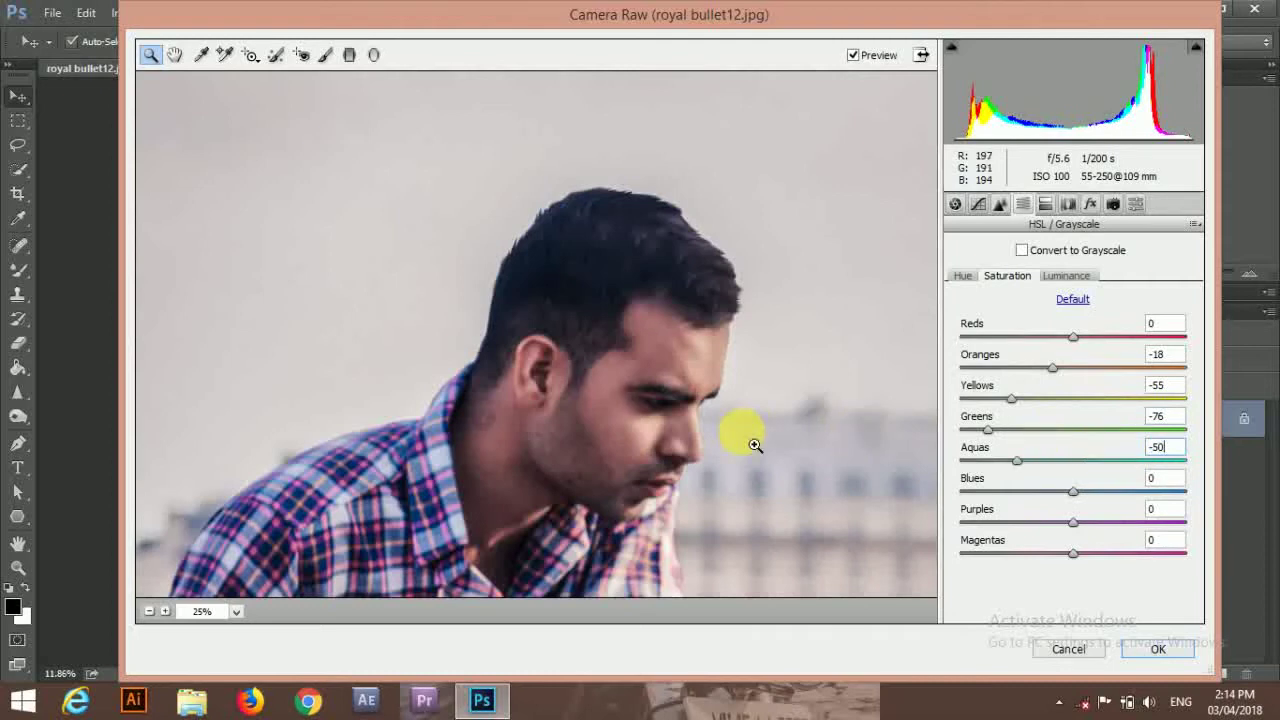
{"action": "left_click", "coordinate": [149, 611]}
{"action": "left_click", "coordinate": [149, 611]}
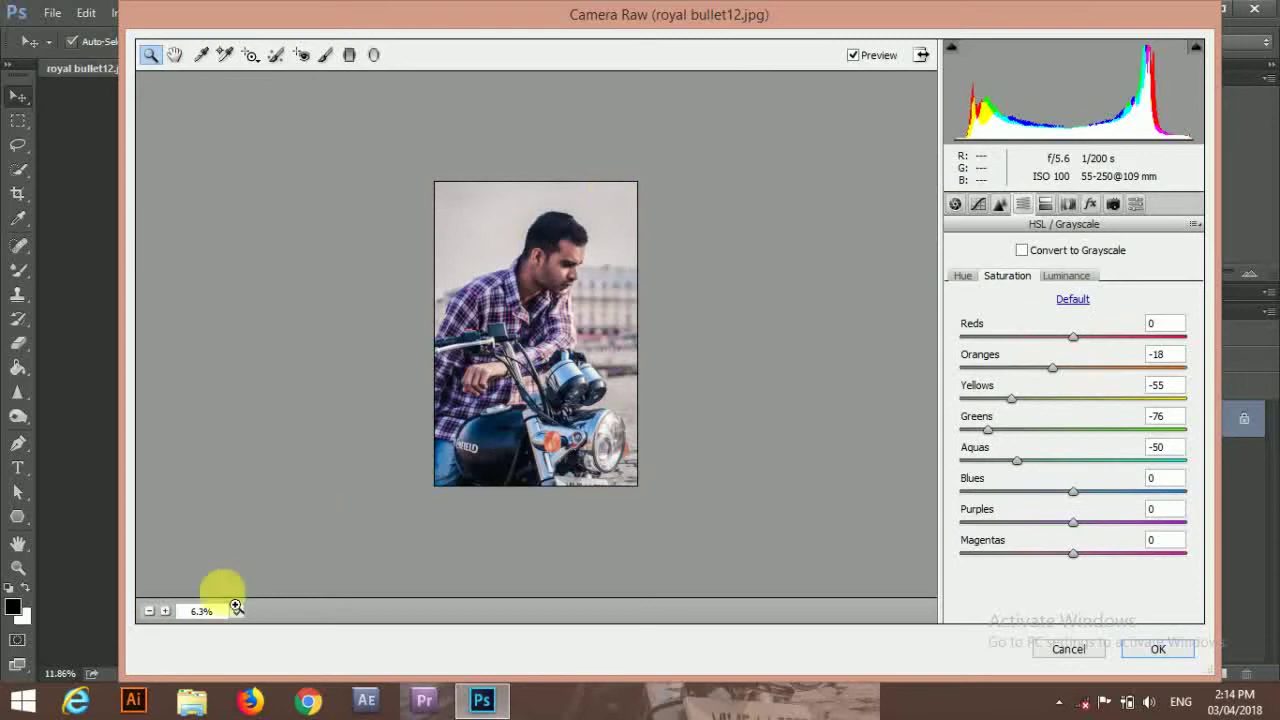
{"action": "left_click", "coordinate": [581, 201]}
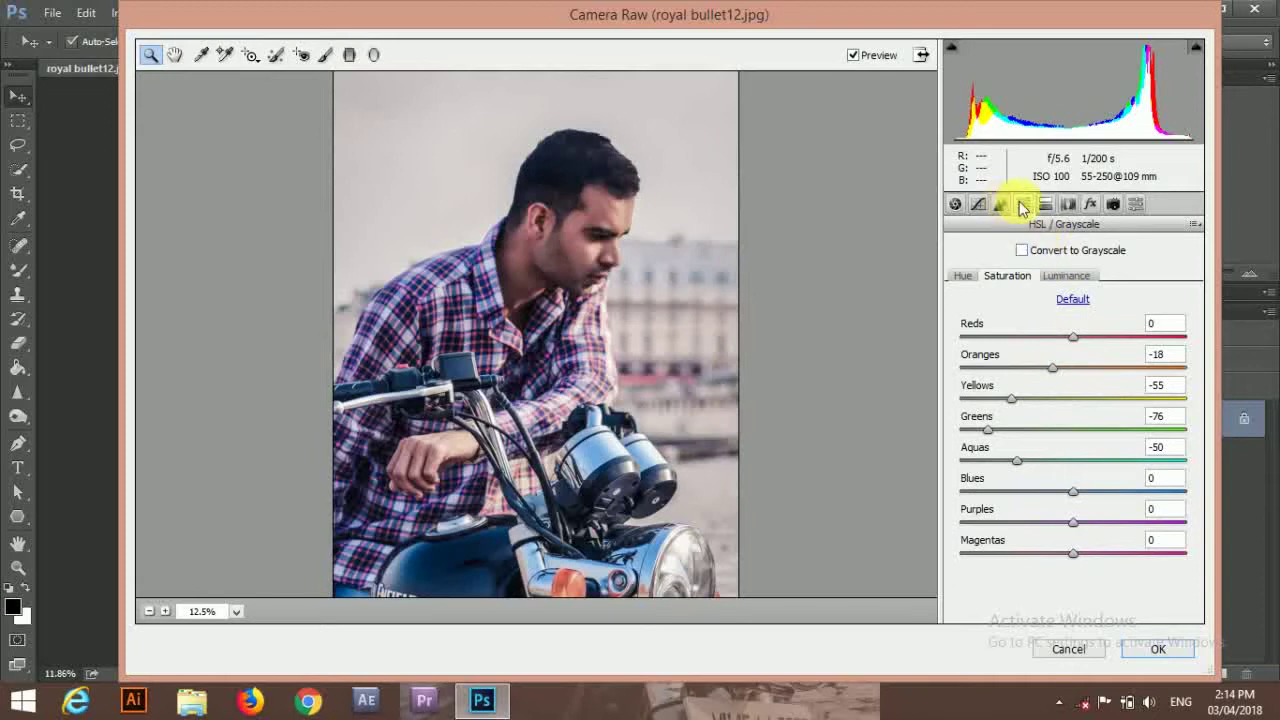
Add a -16 vignette, set Blue Primary Hue -15 and Red Primary Hue +10, then apply
{"action": "left_click", "coordinate": [1090, 204]}
{"action": "mouse_move", "coordinate": [1069, 444]}
{"action": "left_mouse_down"}
{"action": "mouse_move", "coordinate": [1055, 444]}
{"action": "mouse_move", "coordinate": [1065, 447]}
{"action": "left_mouse_up"}
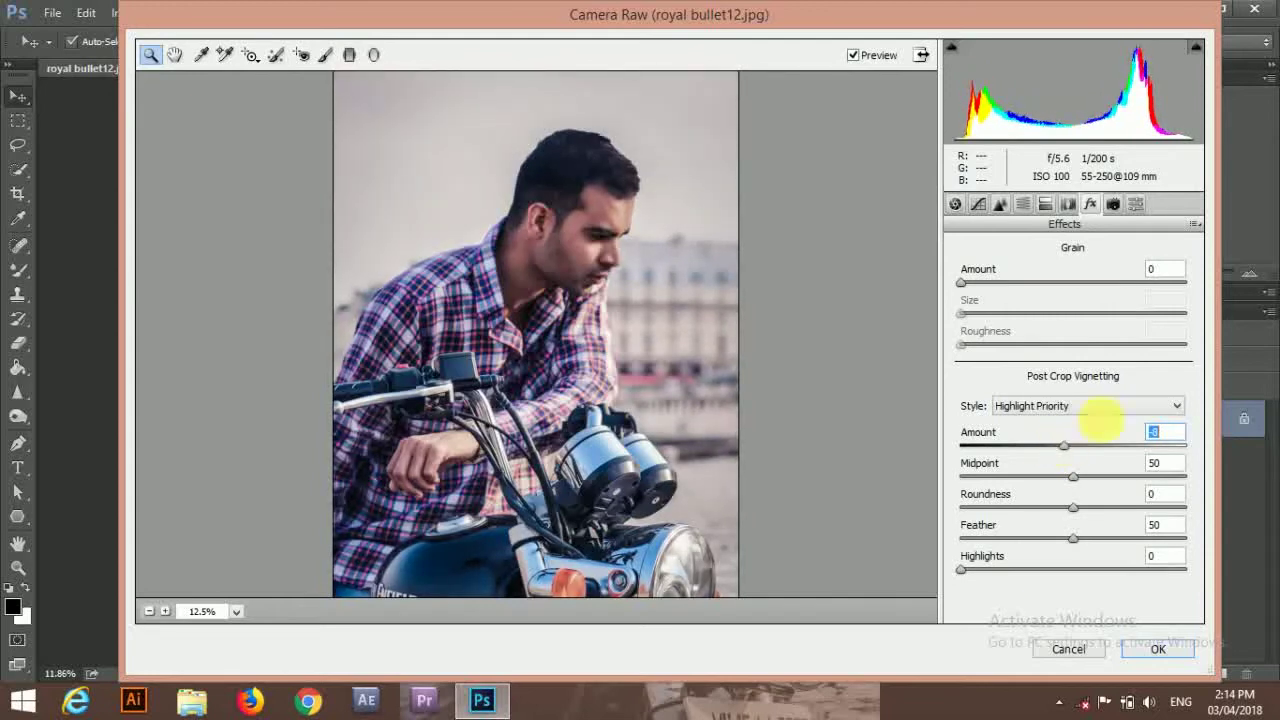
{"action": "left_click", "coordinate": [1136, 206]}
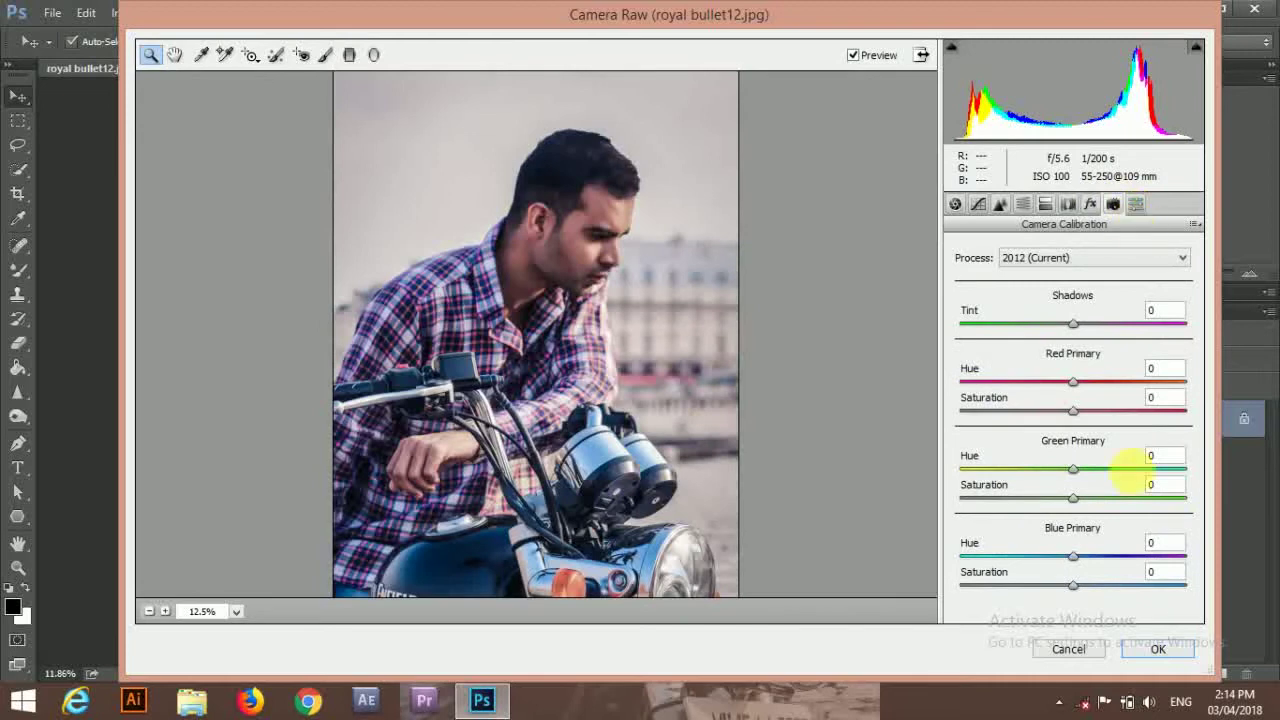
{"action": "left_click_drag", "start_coordinate": [1072, 556], "coordinate": [1065, 562]}
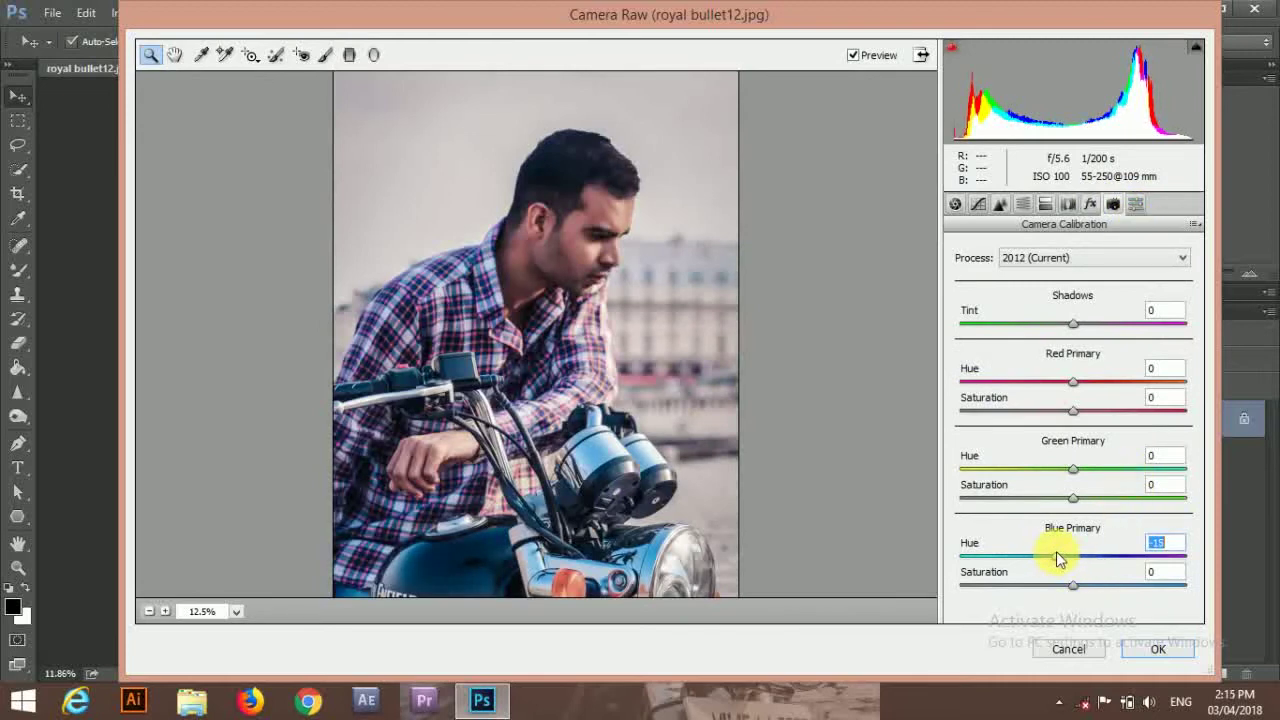
{"action": "left_click", "coordinate": [1084, 381]}
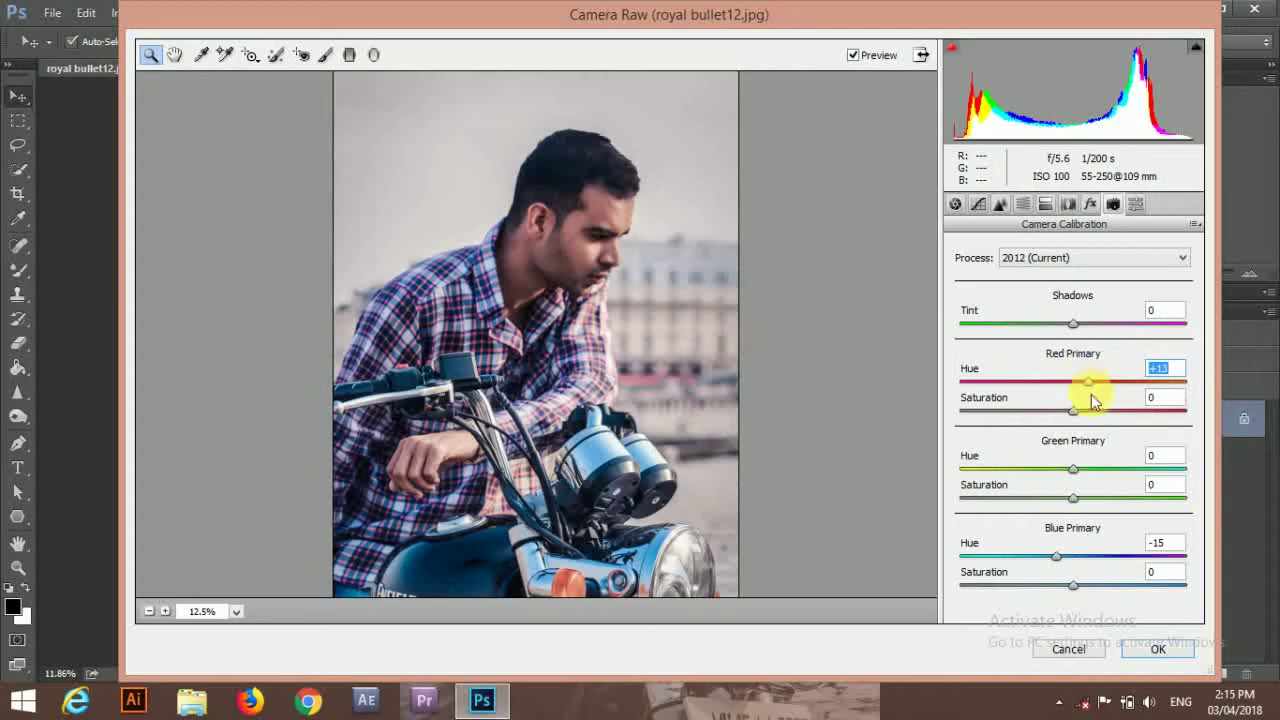
{"action": "left_click", "coordinate": [1160, 649]}
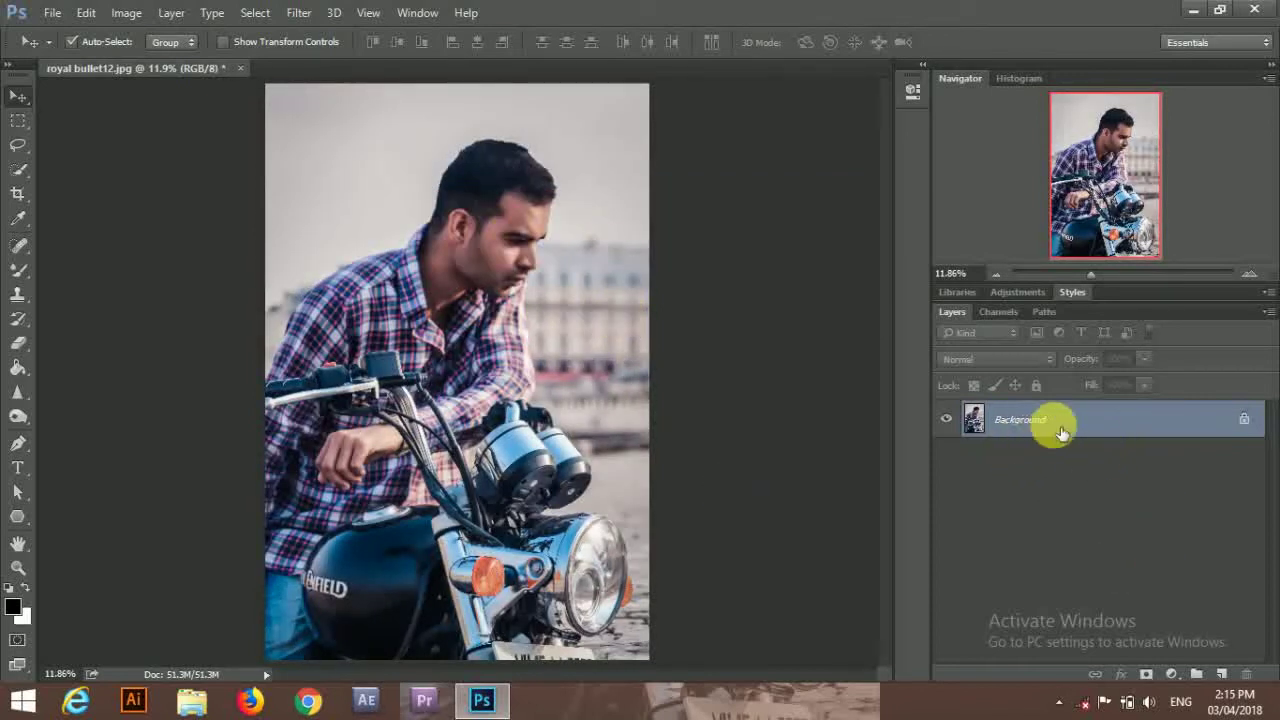
Duplicate the photo layer twice and rename the copies Texture and Low
{"action": "key", "text": "ctrl+j"}
{"action": "key", "text": "ctrl+j"}
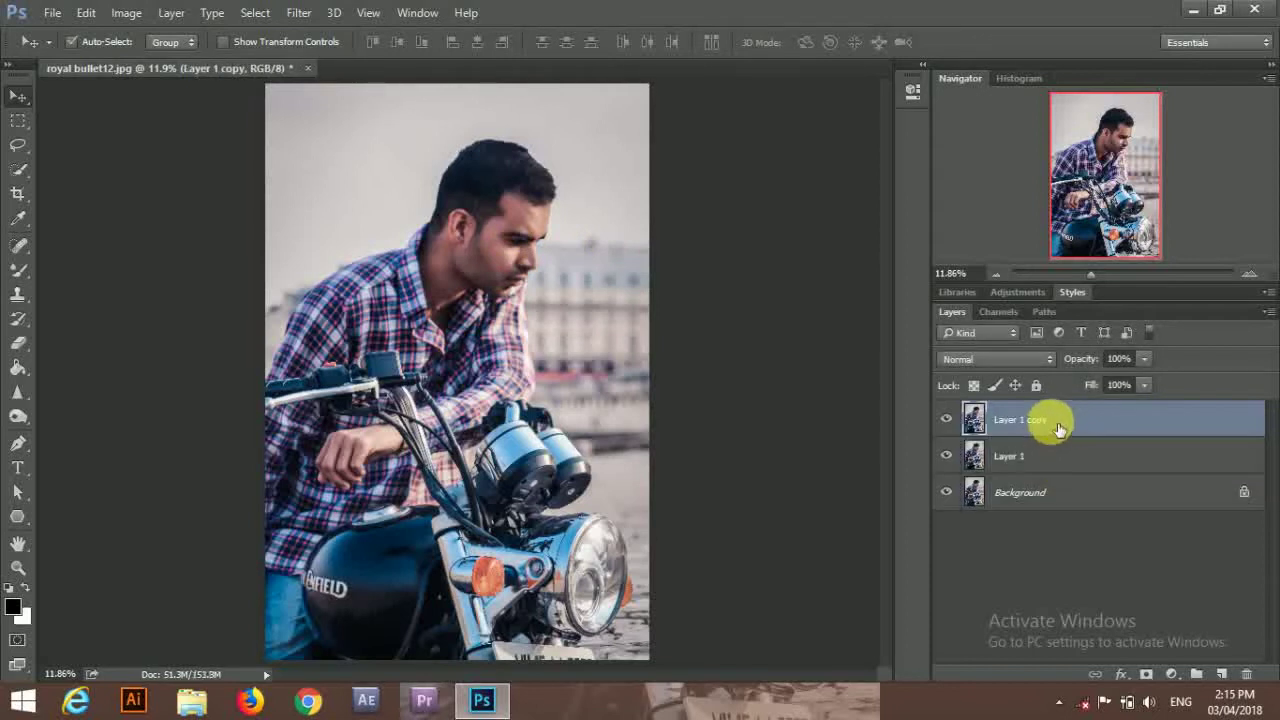
{"action": "double_click", "coordinate": [1038, 420]}
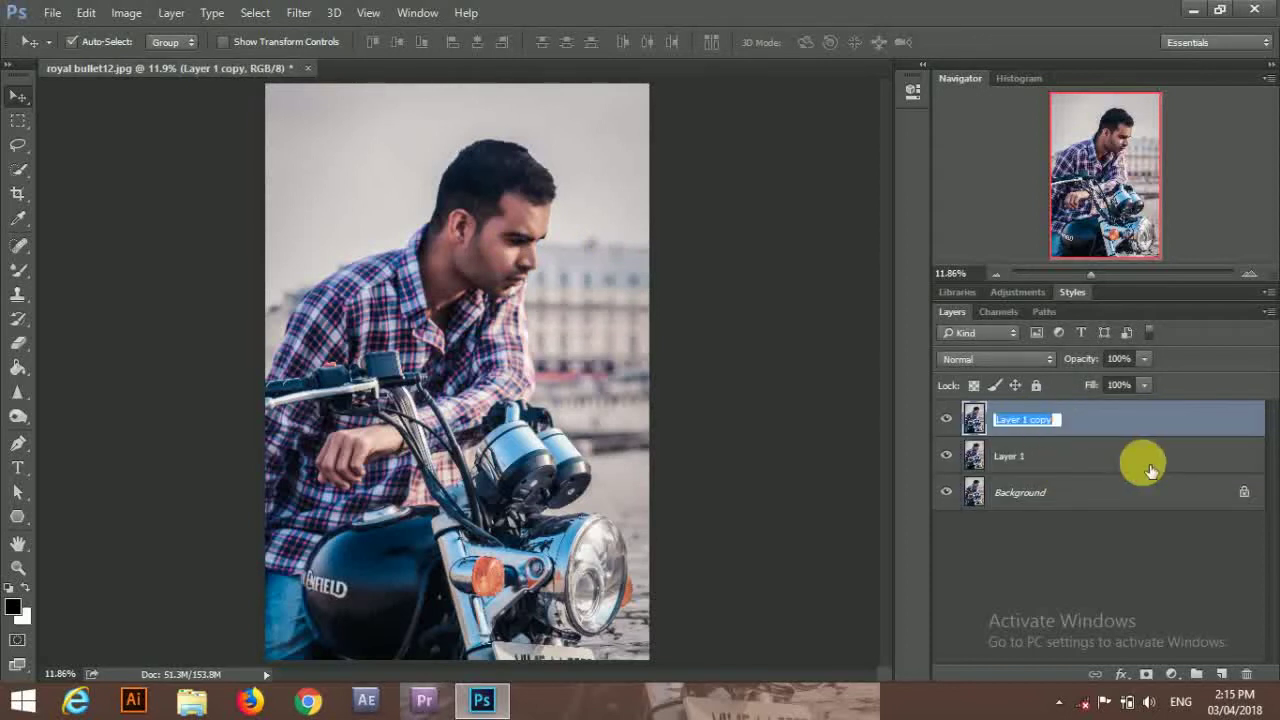
{"action": "type", "text": "Texture"}
{"action": "key", "text": "Return"}
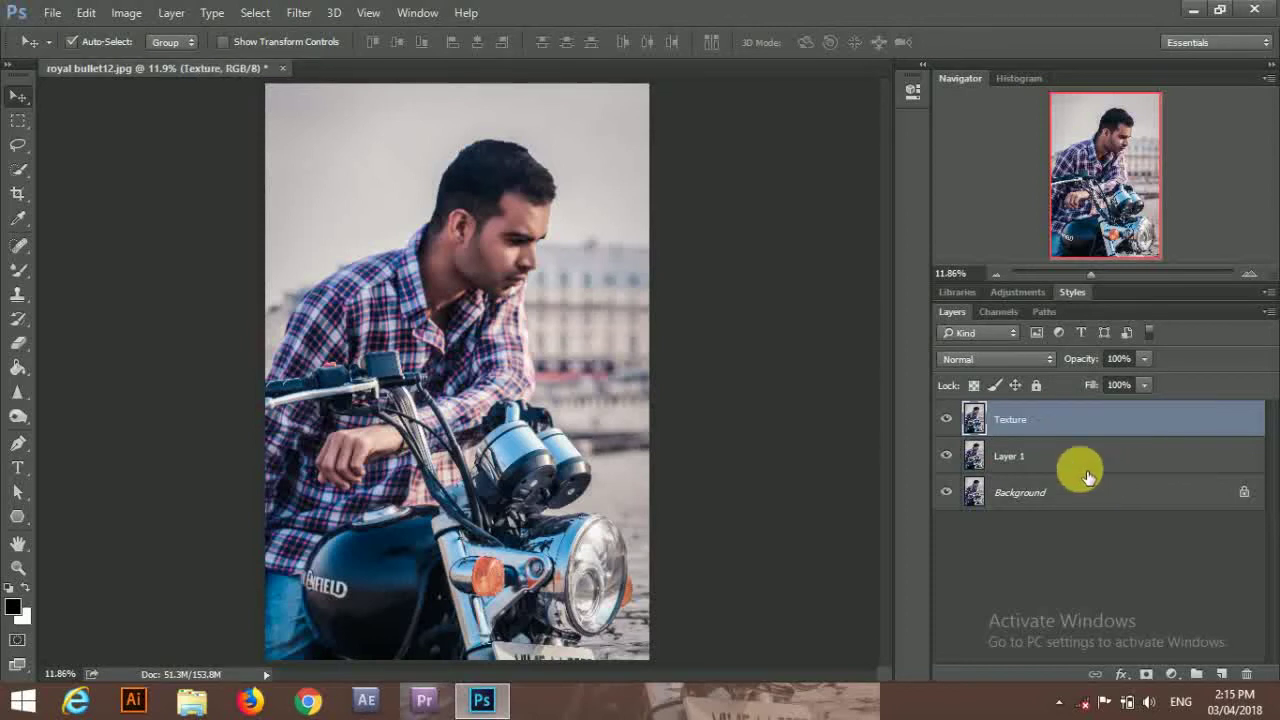
{"action": "double_click", "coordinate": [1012, 455]}
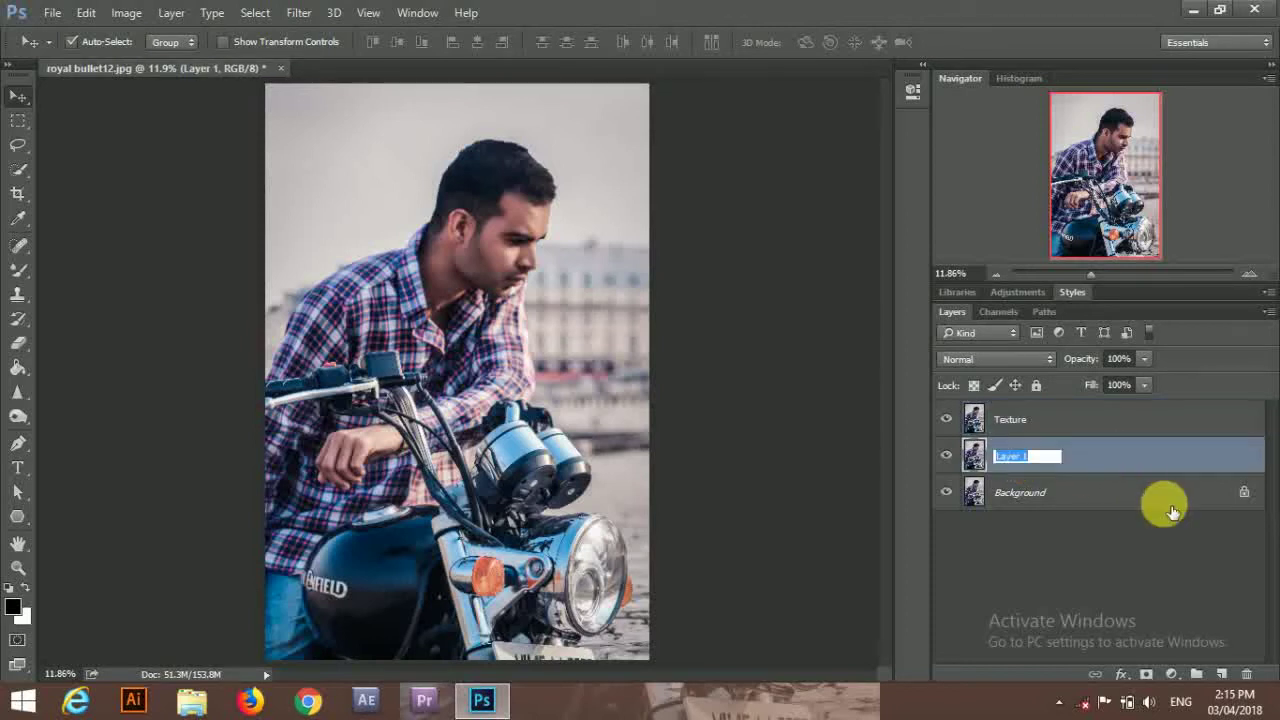
{"action": "type", "text": "Low"}
{"action": "key", "text": "Return"}
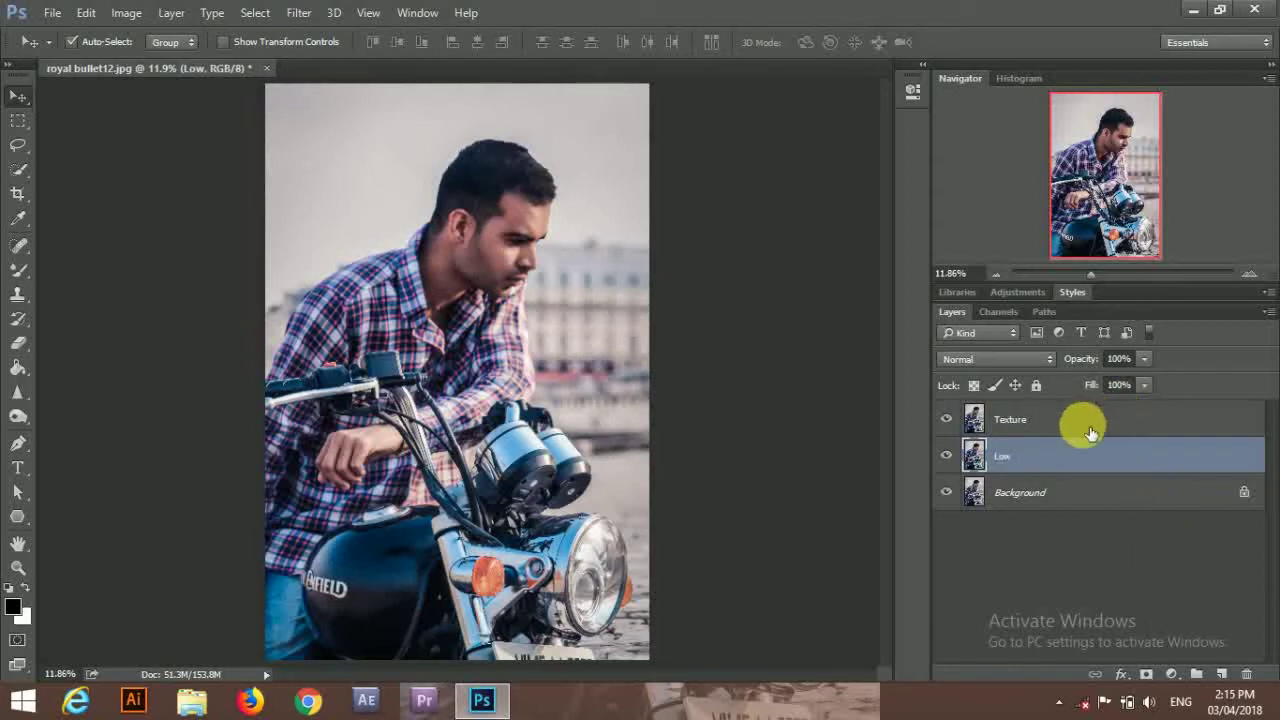
Hide the Texture layer and select the Low layer
{"action": "left_click", "coordinate": [1083, 422]}
{"action": "left_click", "coordinate": [946, 419]}
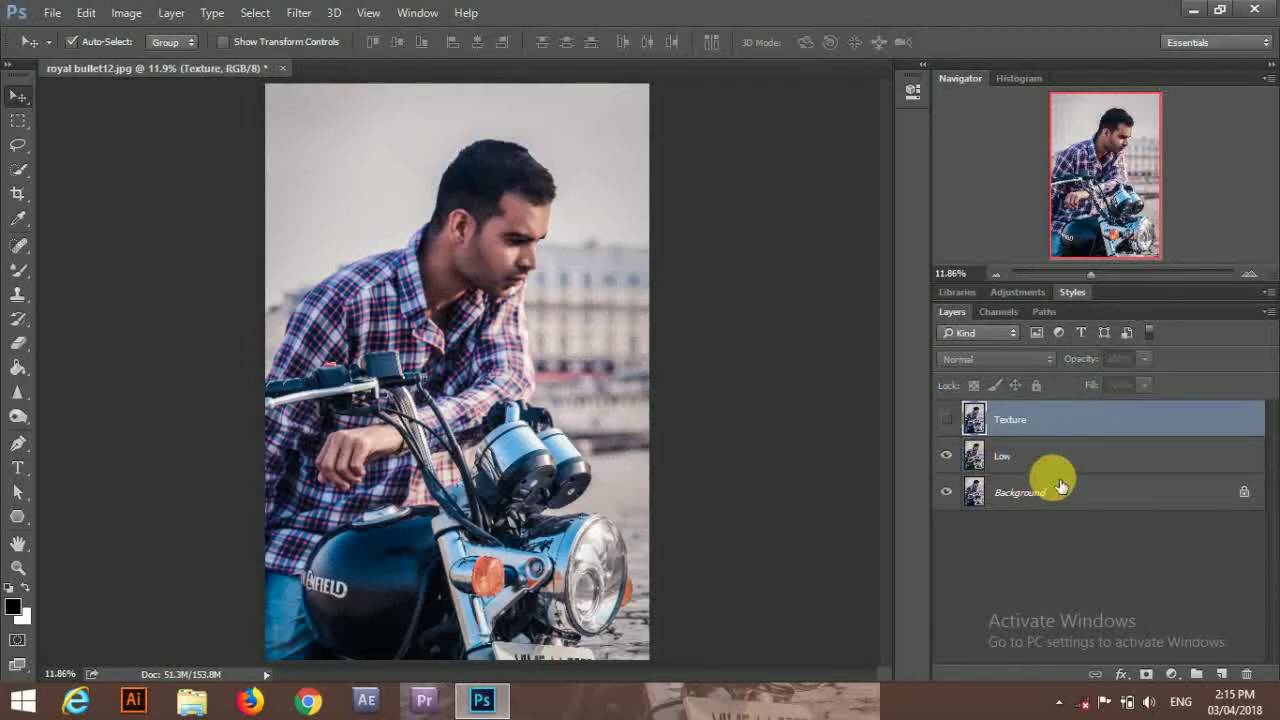
{"action": "left_click", "coordinate": [1050, 492]}
{"action": "left_click", "coordinate": [1062, 457]}
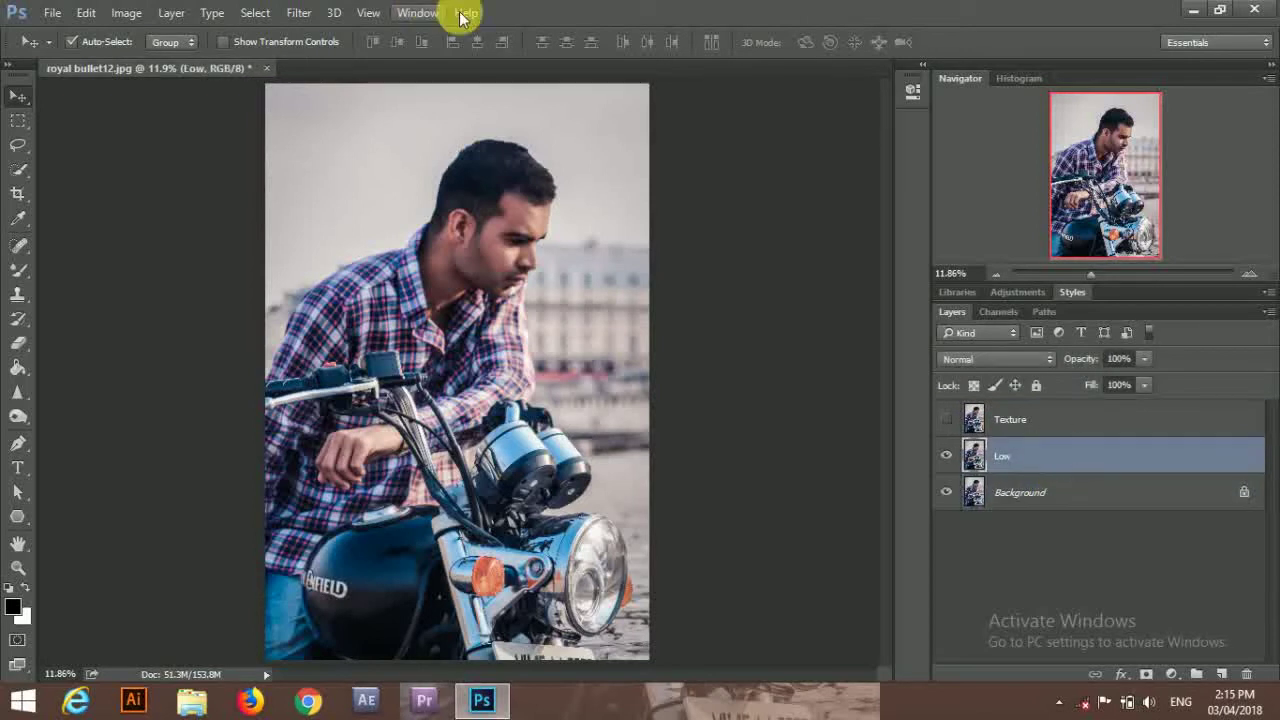
Apply Dust & Scratches at Radius 10 px, Threshold 0 to the Low layer
{"action": "left_click", "coordinate": [299, 12]}
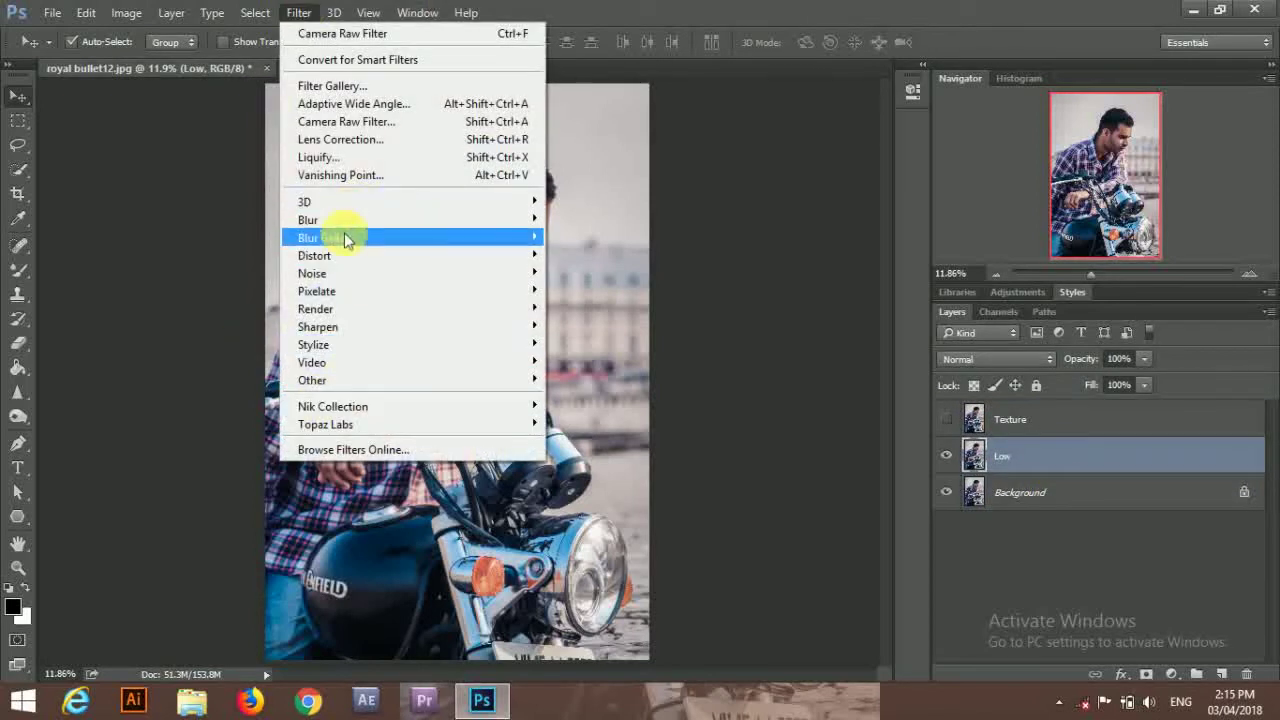
{"action": "mouse_move", "coordinate": [312, 273]}
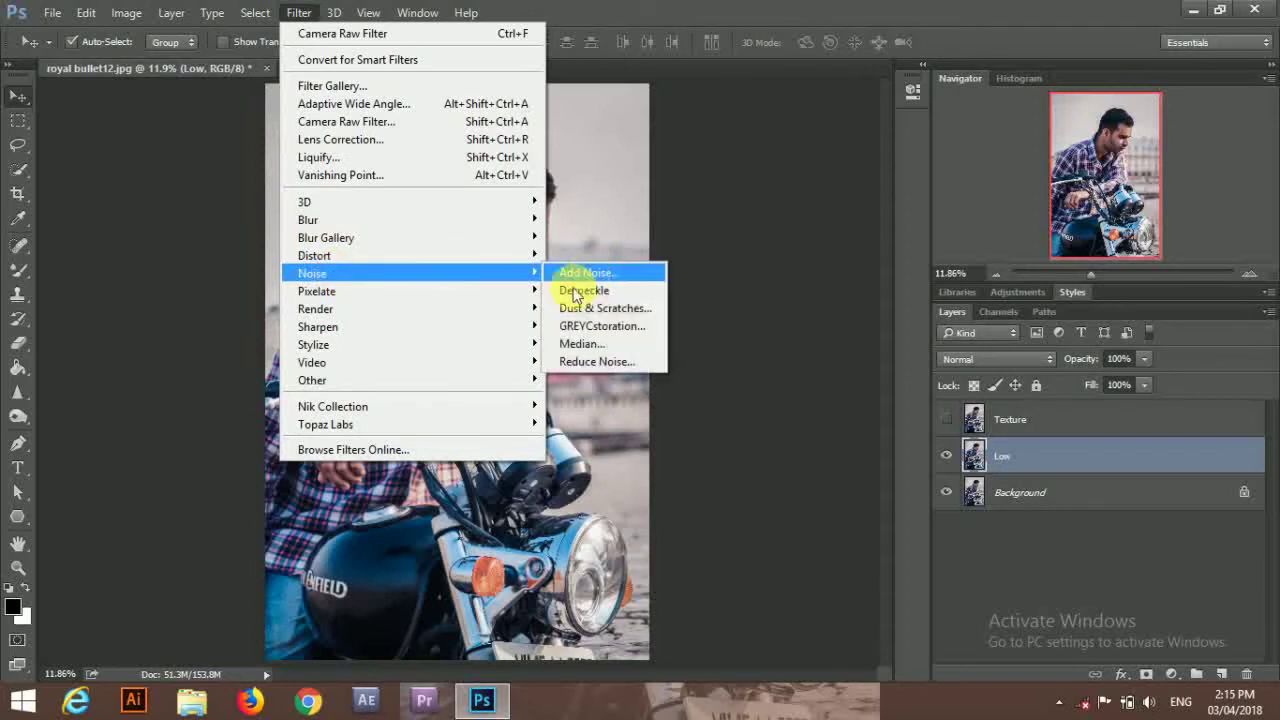
{"action": "left_click", "coordinate": [575, 309]}
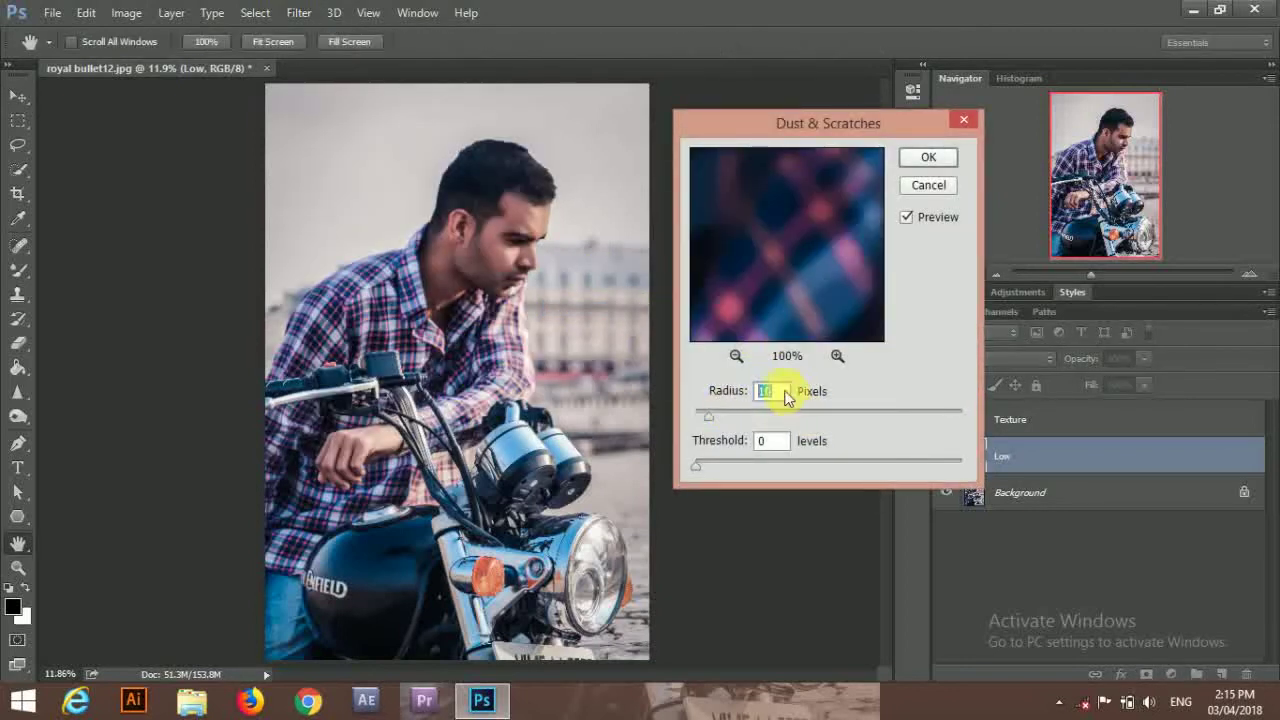
{"action": "left_click", "coordinate": [948, 156]}
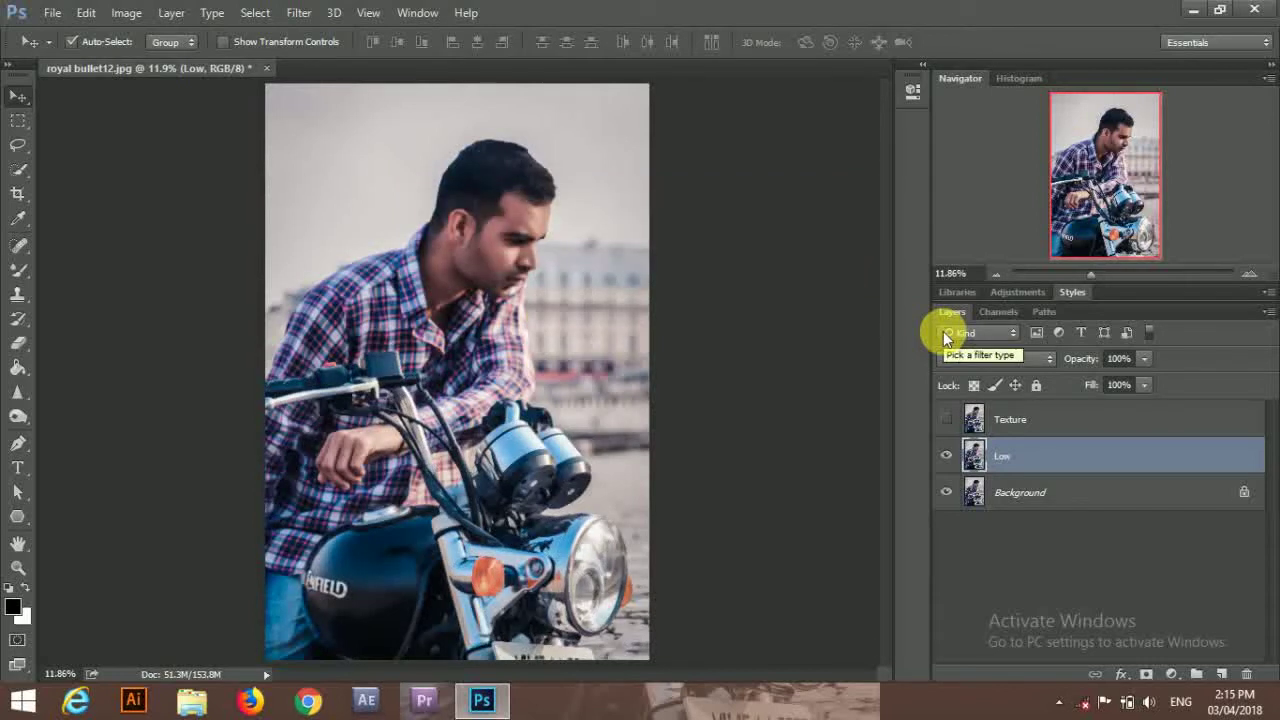
Show Texture and Apply Image from Low, inverted, Add blending, Scale 2, Offset 0
{"action": "left_click", "coordinate": [946, 419]}
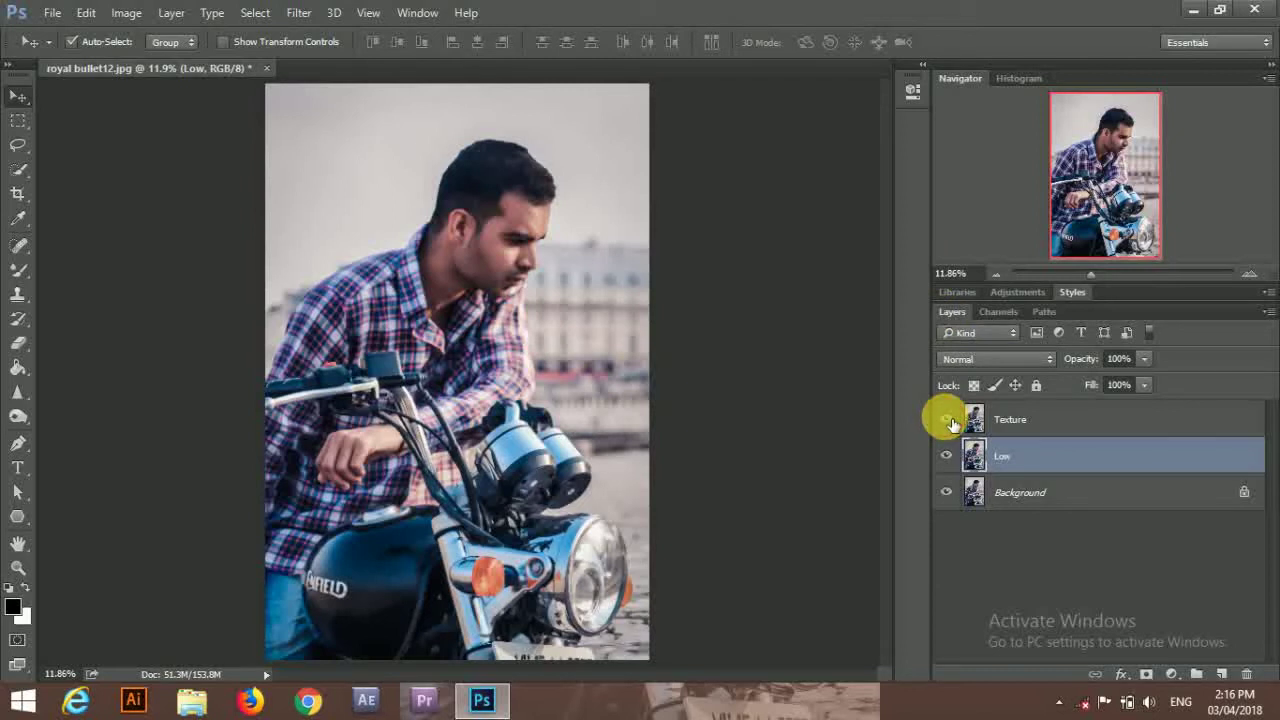
{"action": "left_click", "coordinate": [1035, 424]}
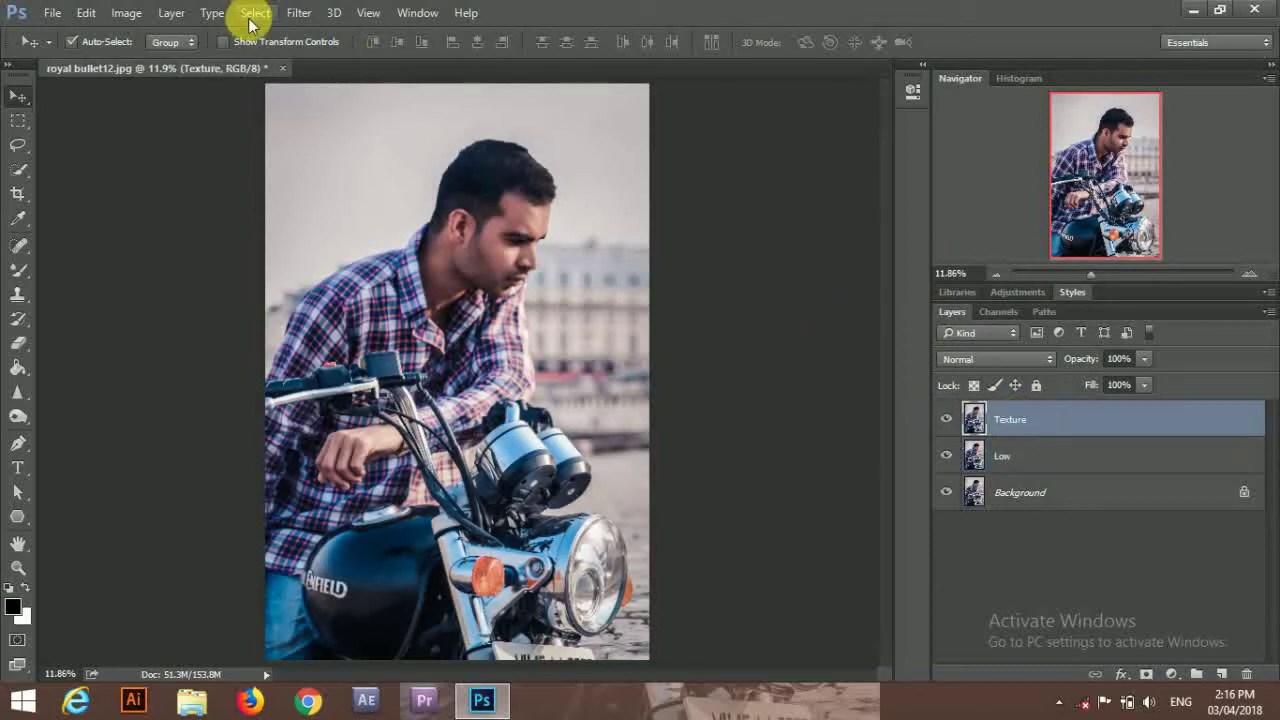
{"action": "left_click", "coordinate": [126, 13]}
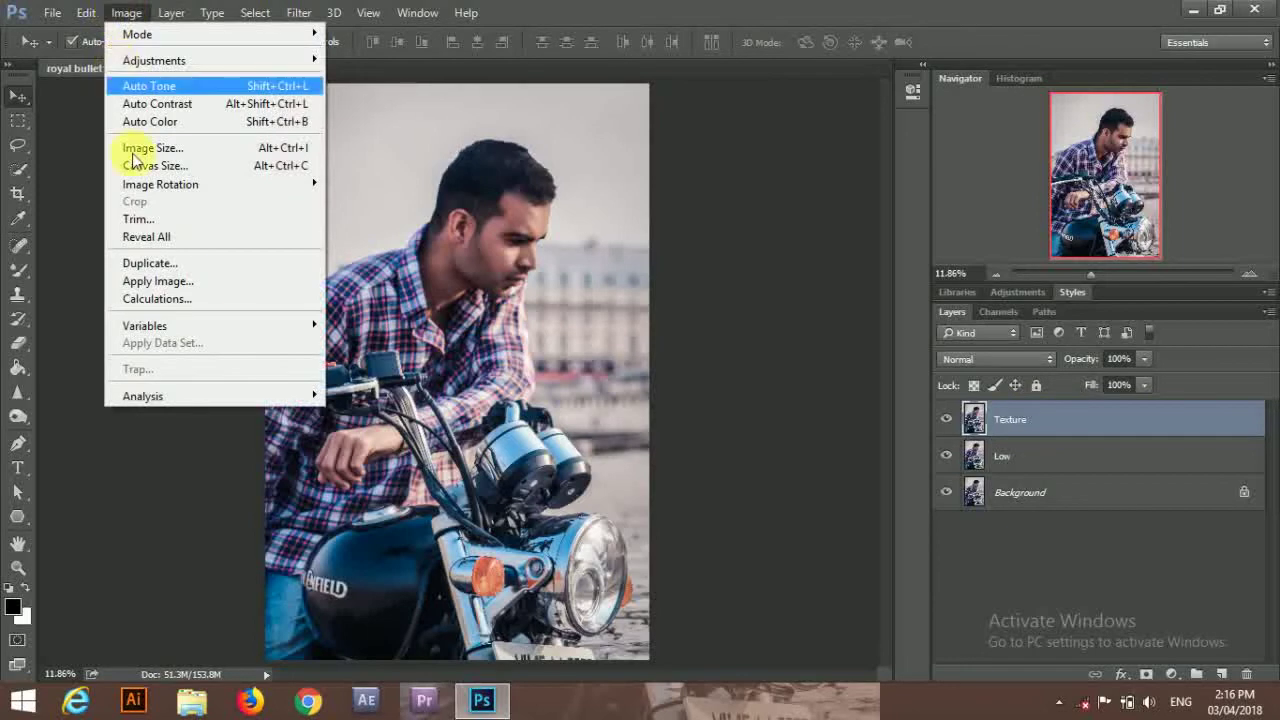
{"action": "left_click", "coordinate": [160, 280]}
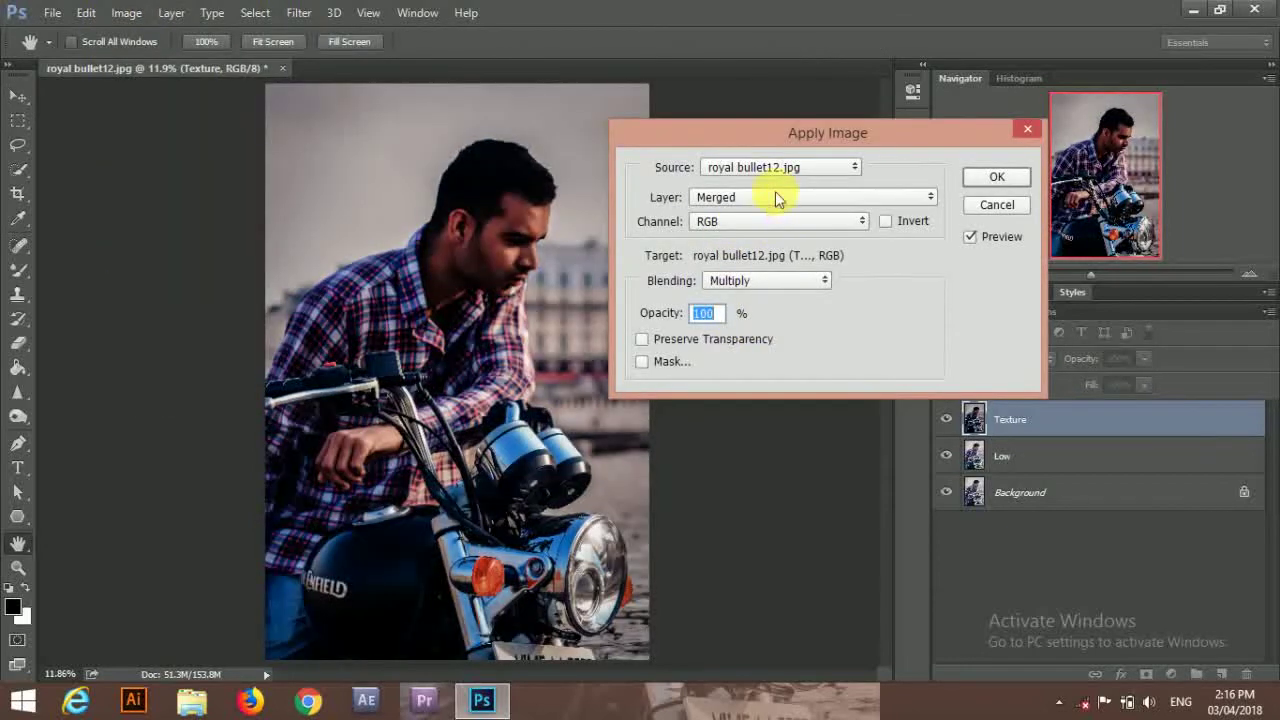
{"action": "left_click", "coordinate": [775, 195]}
{"action": "left_click", "coordinate": [729, 230]}
{"action": "left_click", "coordinate": [726, 198]}
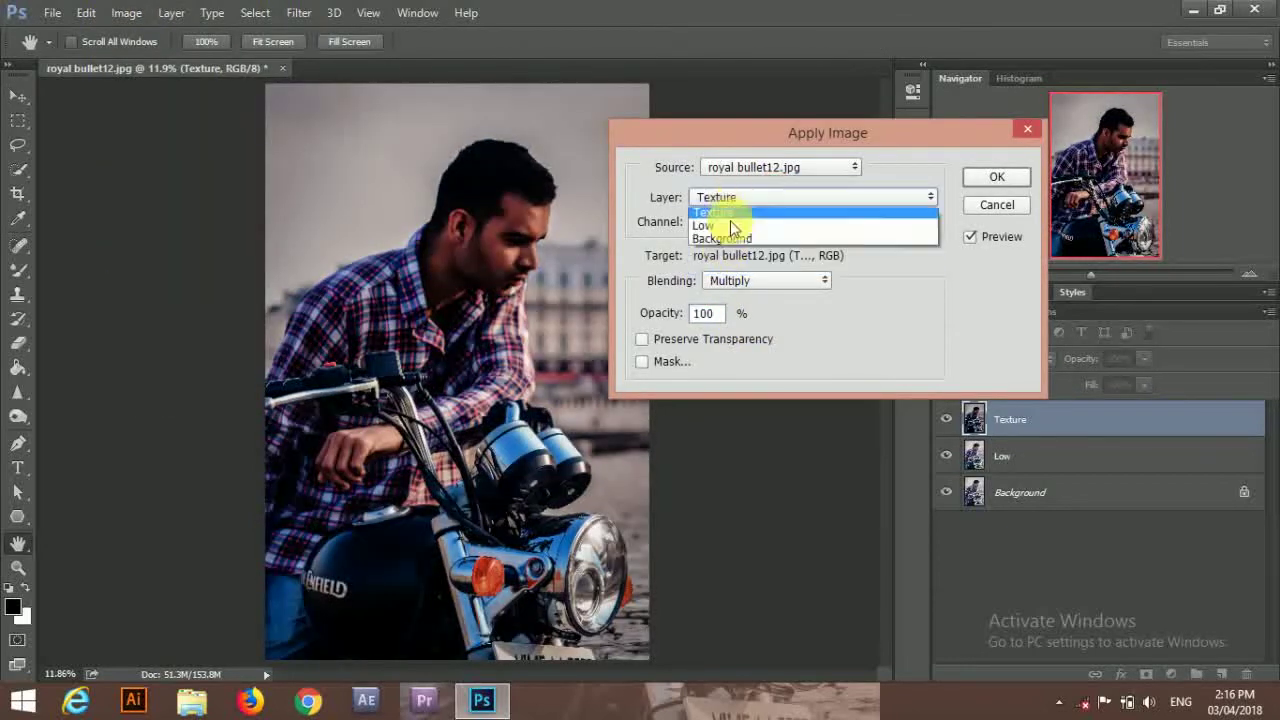
{"action": "left_click", "coordinate": [727, 254]}
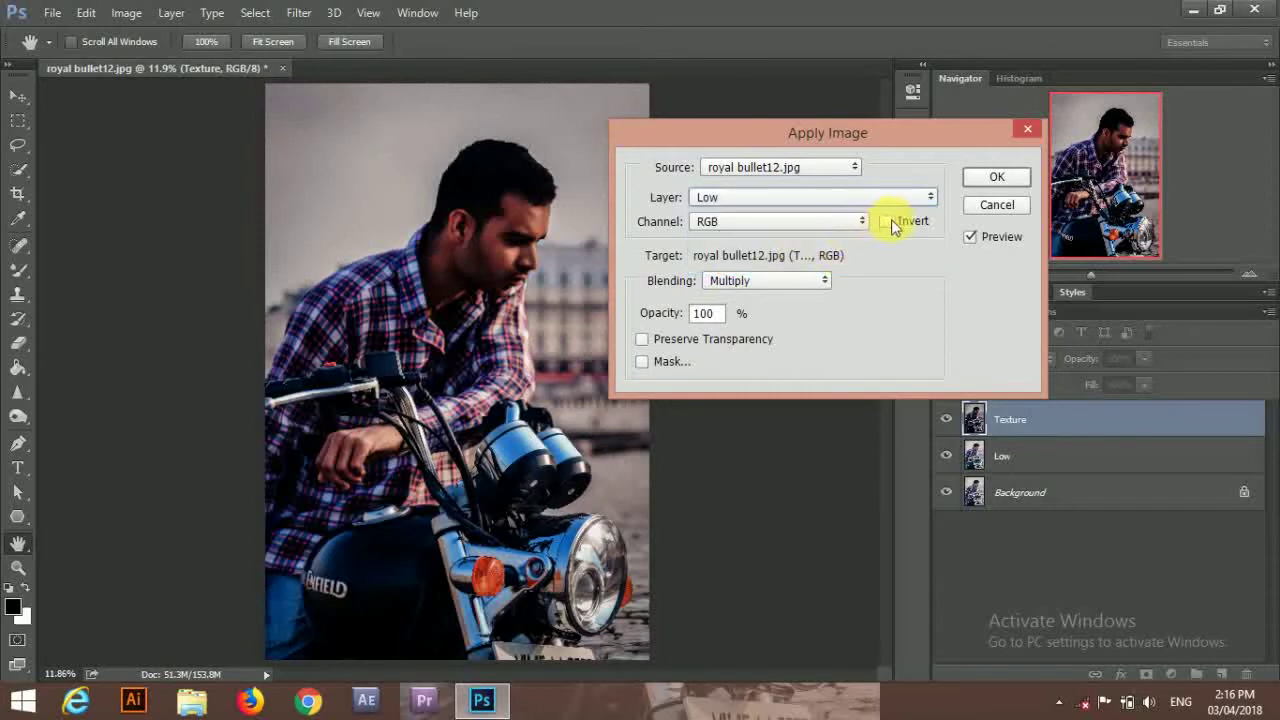
{"action": "left_click", "coordinate": [818, 281]}
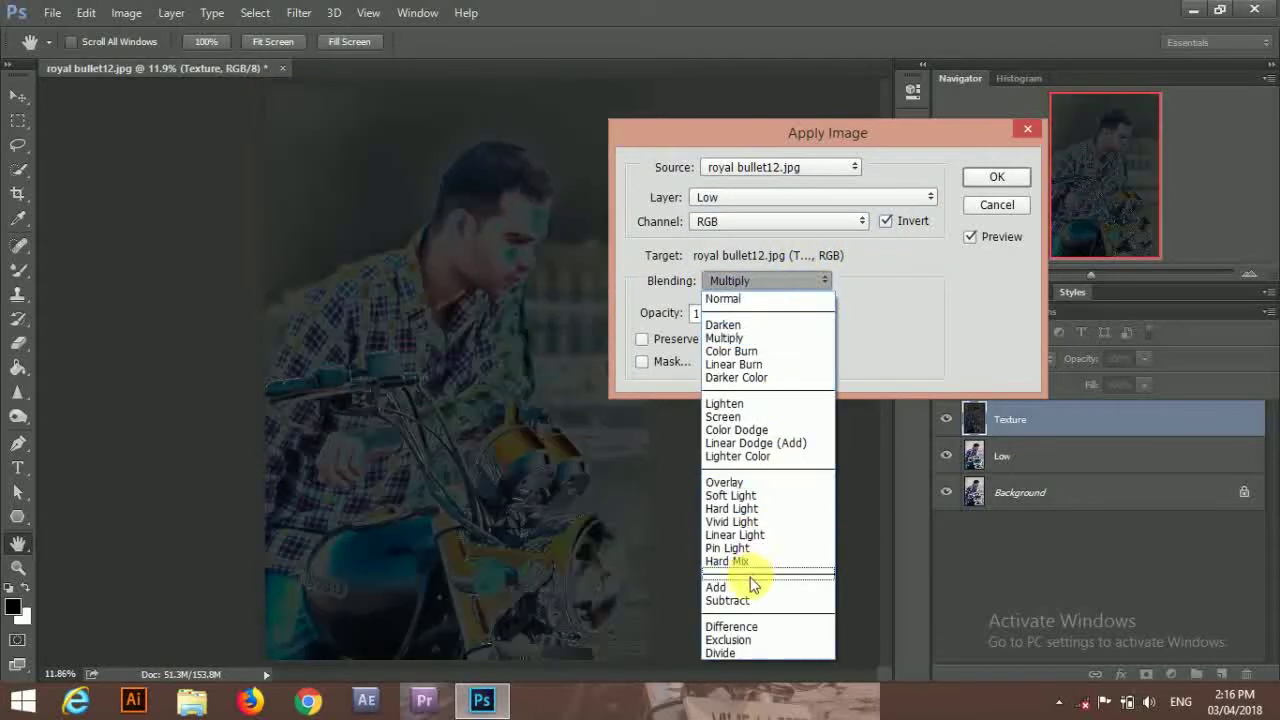
{"action": "left_click", "coordinate": [751, 588]}
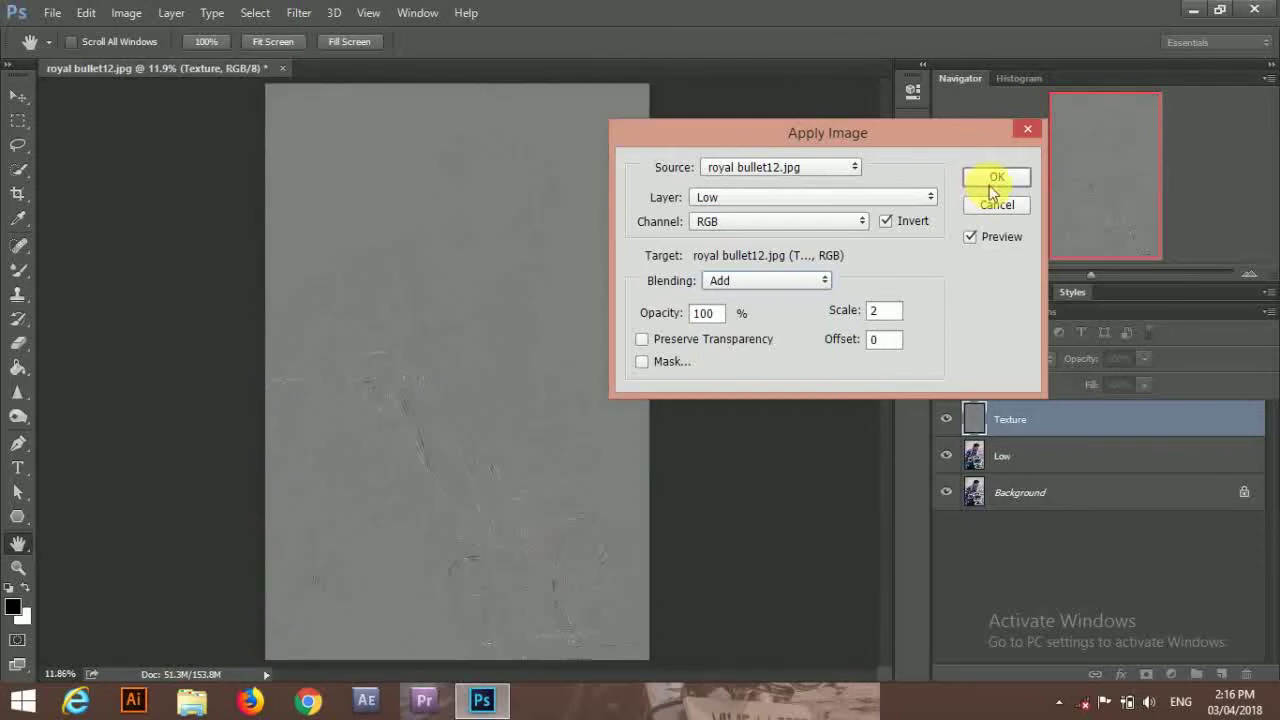
{"action": "left_click", "coordinate": [995, 180]}
Set the Texture layer's blend mode to Linear Light and select Low
{"action": "left_click", "coordinate": [1000, 357]}
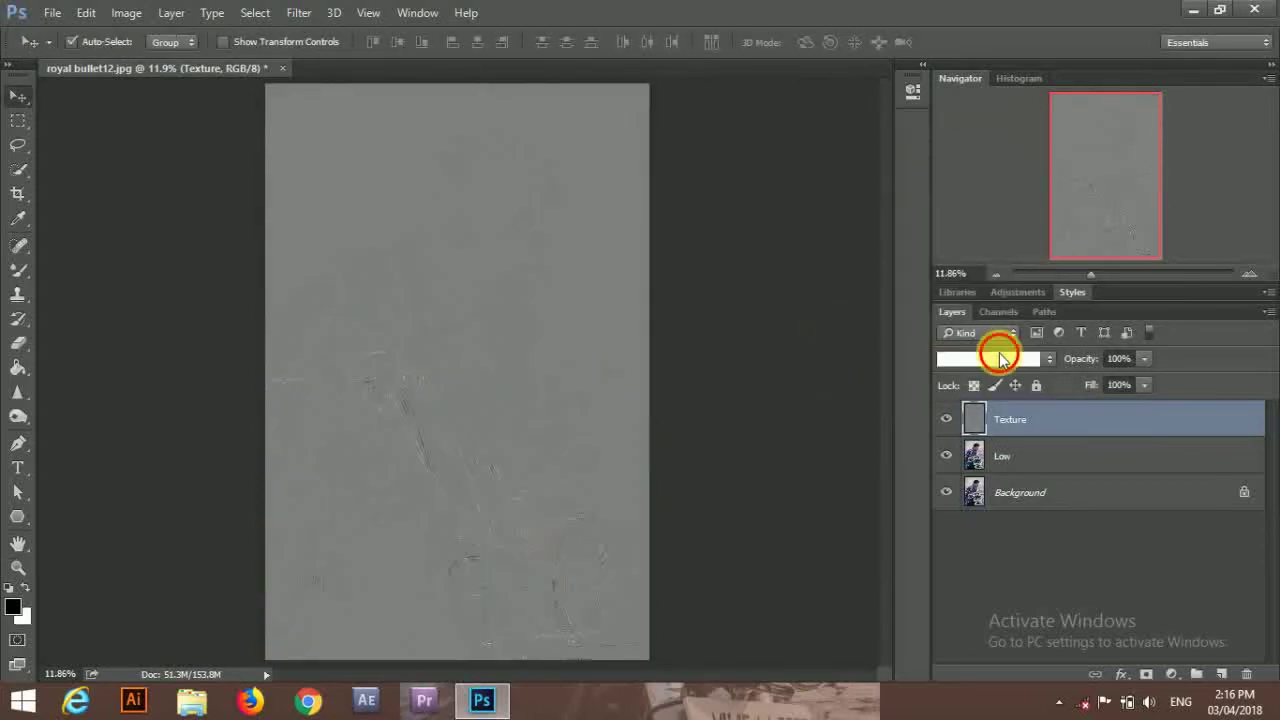
{"action": "left_click", "coordinate": [993, 221]}
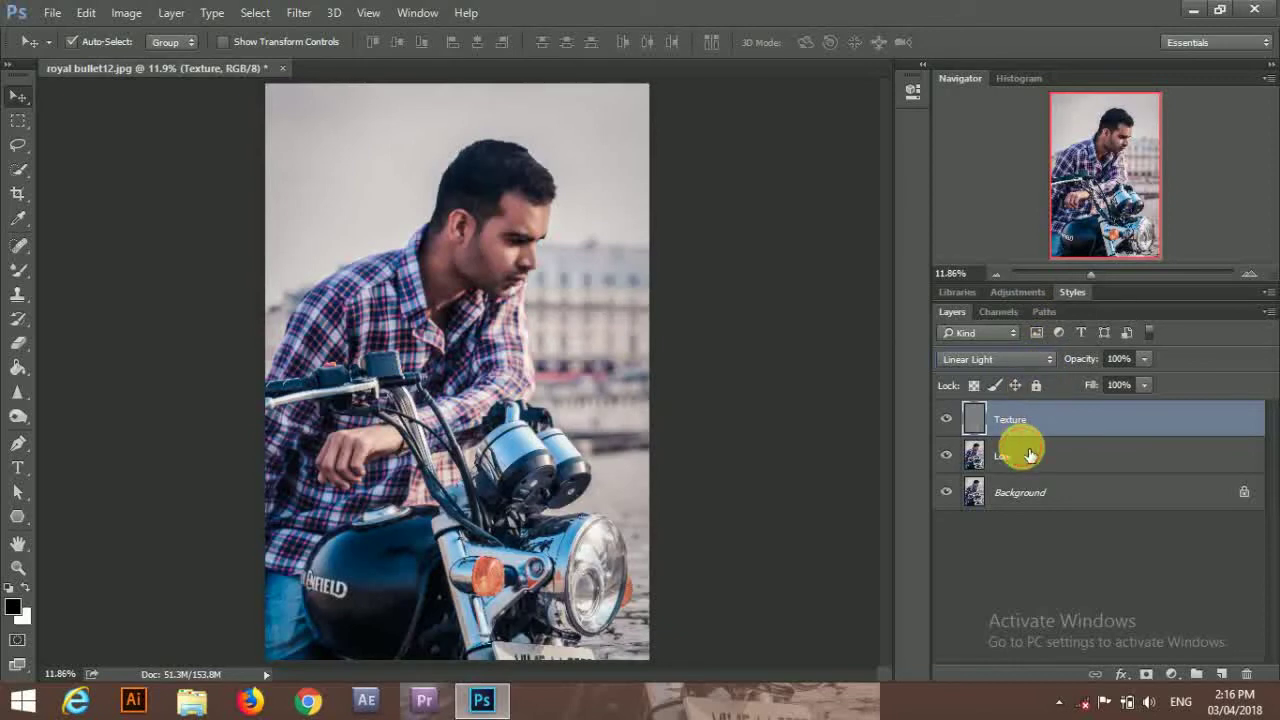
{"action": "left_click", "coordinate": [1025, 452]}
Lasso the forehead on the Low layer and smooth it with a Gaussian Blur
{"action": "left_click_drag", "start_coordinate": [533, 225], "coordinate": [581, 197]}
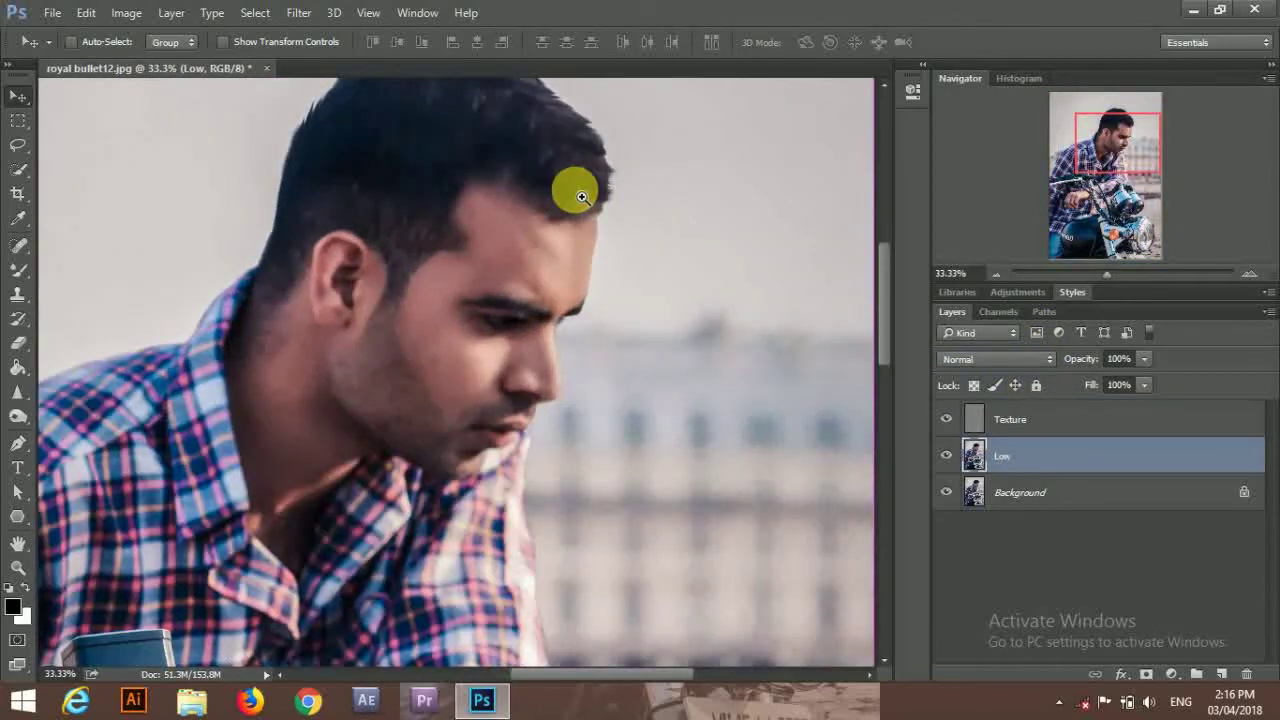
{"action": "left_click", "coordinate": [581, 197]}
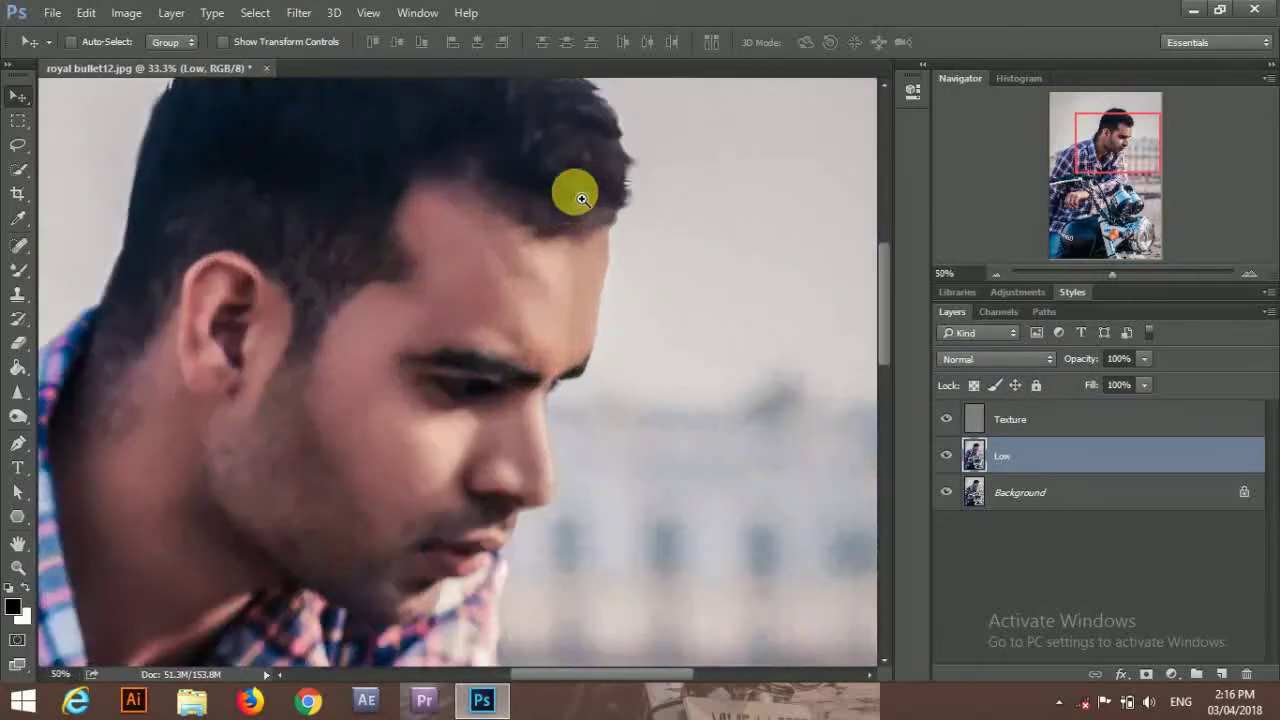
{"action": "left_click", "coordinate": [30, 152]}
{"action": "mouse_move", "coordinate": [426, 197]}
{"action": "left_mouse_down"}
{"action": "mouse_move", "coordinate": [374, 342]}
{"action": "mouse_move", "coordinate": [457, 323]}
{"action": "mouse_move", "coordinate": [585, 355]}
{"action": "mouse_move", "coordinate": [610, 248]}
{"action": "mouse_move", "coordinate": [435, 199]}
{"action": "left_mouse_up"}
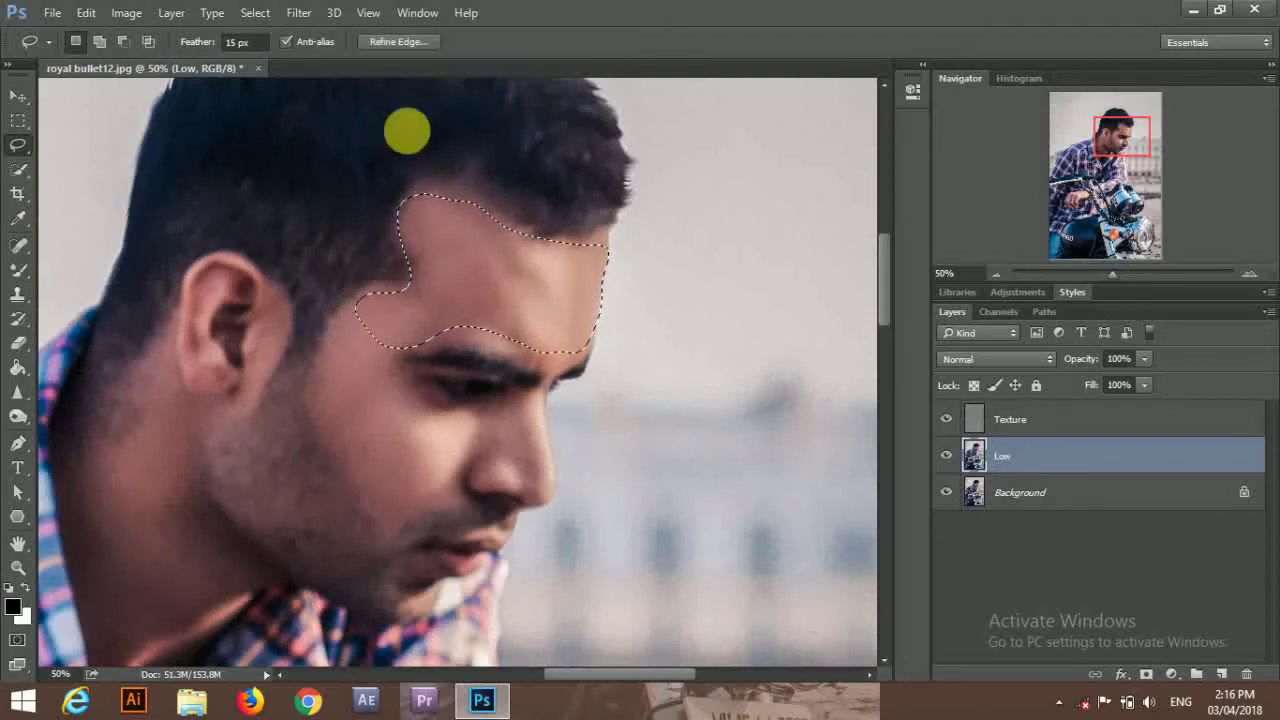
{"action": "left_click", "coordinate": [299, 12]}
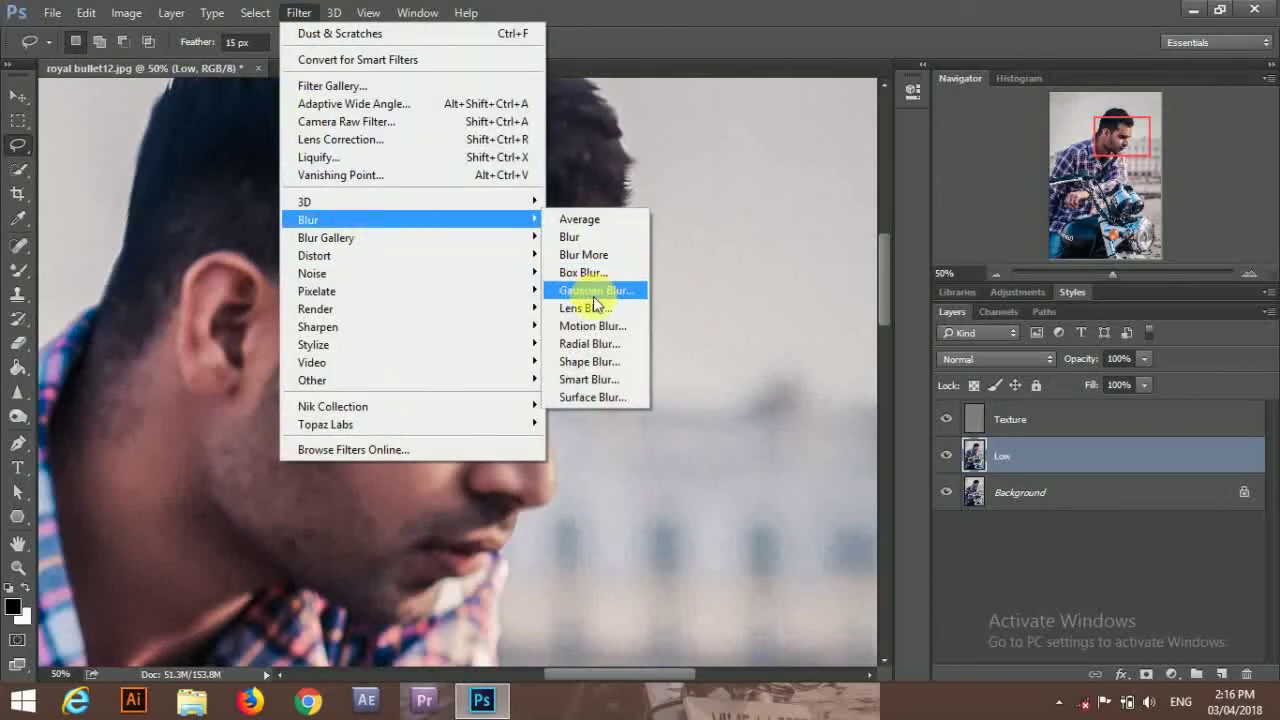
{"action": "left_click", "coordinate": [593, 288]}
{"action": "left_click", "coordinate": [1031, 385]}
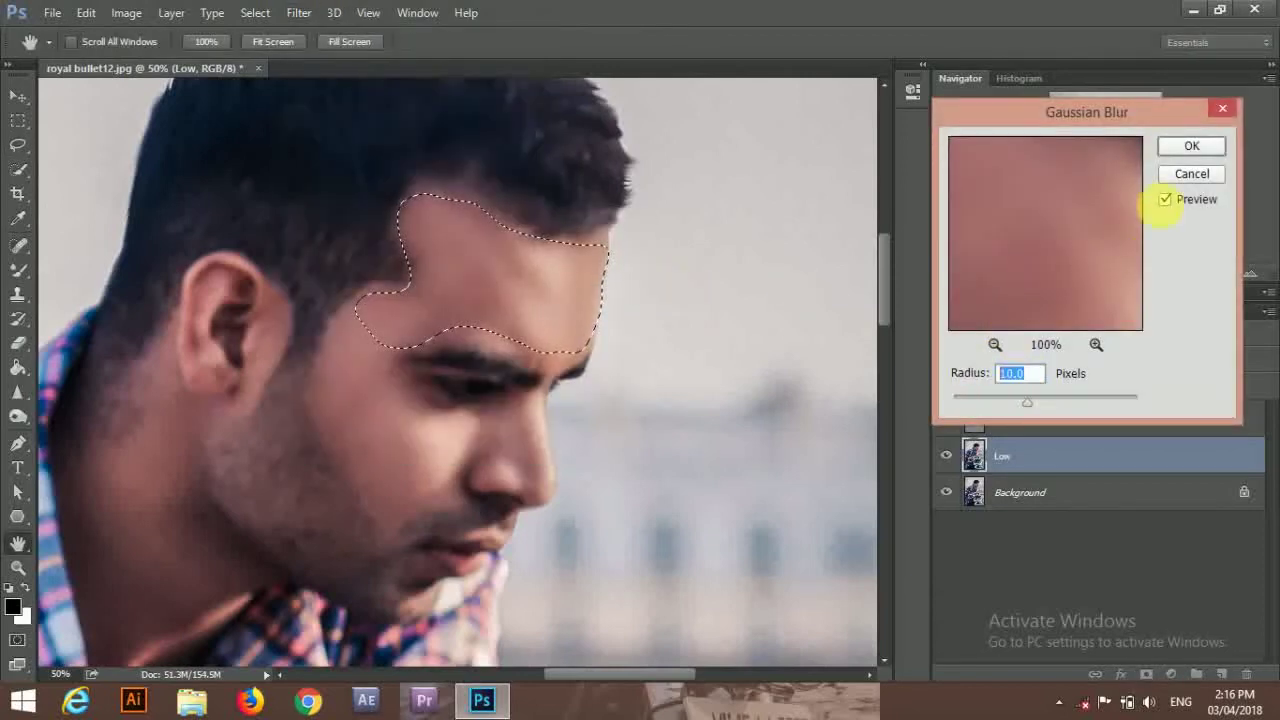
{"action": "left_click", "coordinate": [1191, 146]}
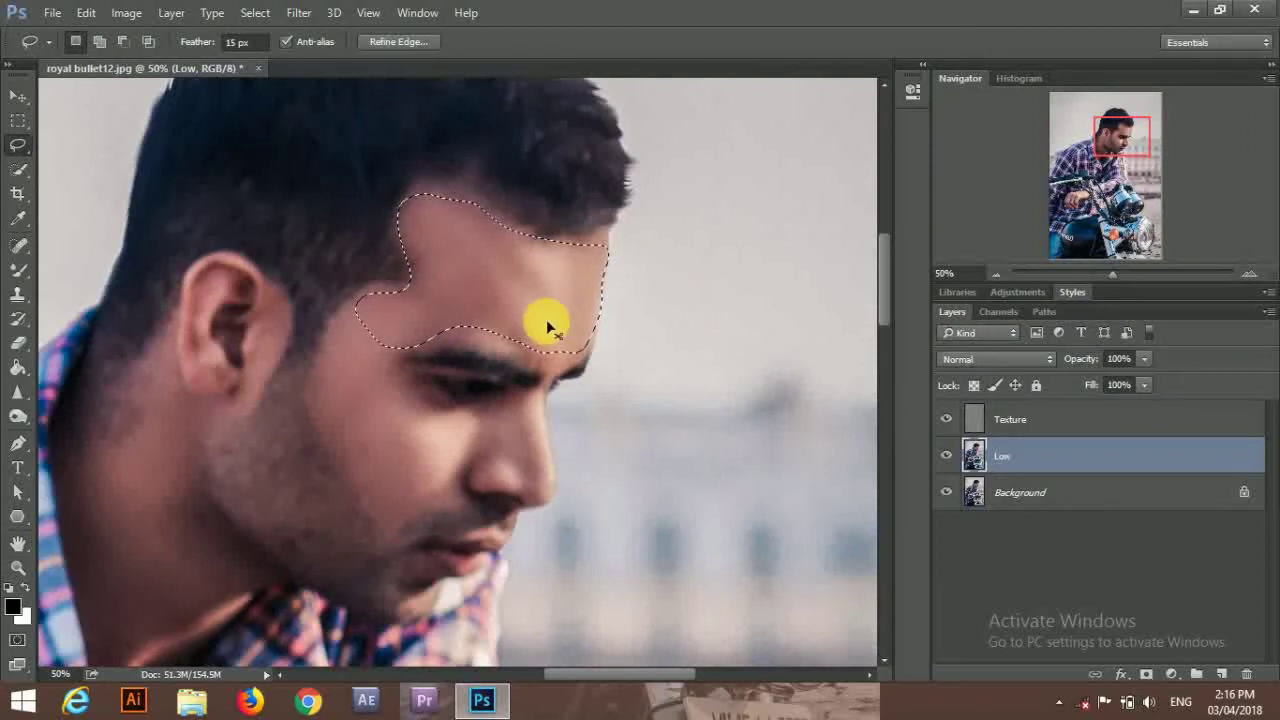
{"action": "key", "text": "ctrl+d"}
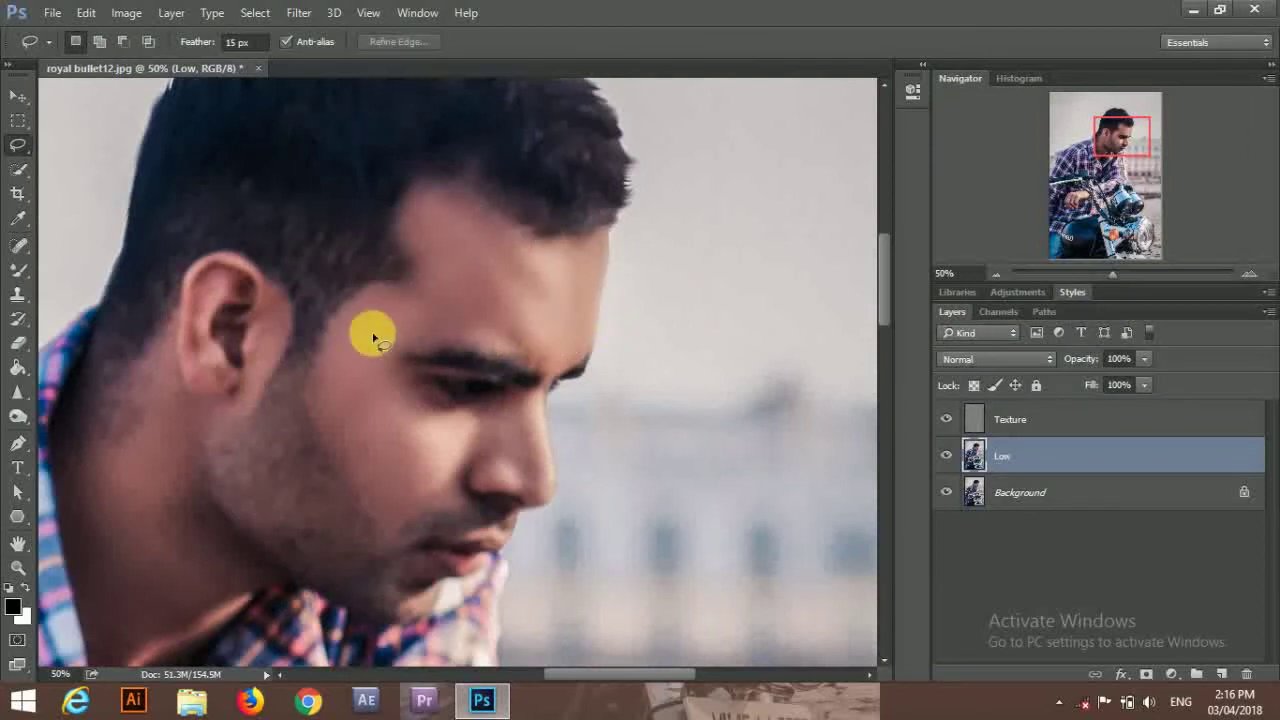
Select and clear cheek, nose-side and neck areas, then fit the photo on screen
{"action": "mouse_move", "coordinate": [373, 337]}
{"action": "left_mouse_down"}
{"action": "mouse_move", "coordinate": [420, 491]}
{"action": "mouse_move", "coordinate": [500, 437]}
{"action": "mouse_move", "coordinate": [423, 400]}
{"action": "mouse_move", "coordinate": [371, 340]}
{"action": "mouse_move", "coordinate": [381, 343]}
{"action": "left_mouse_up"}
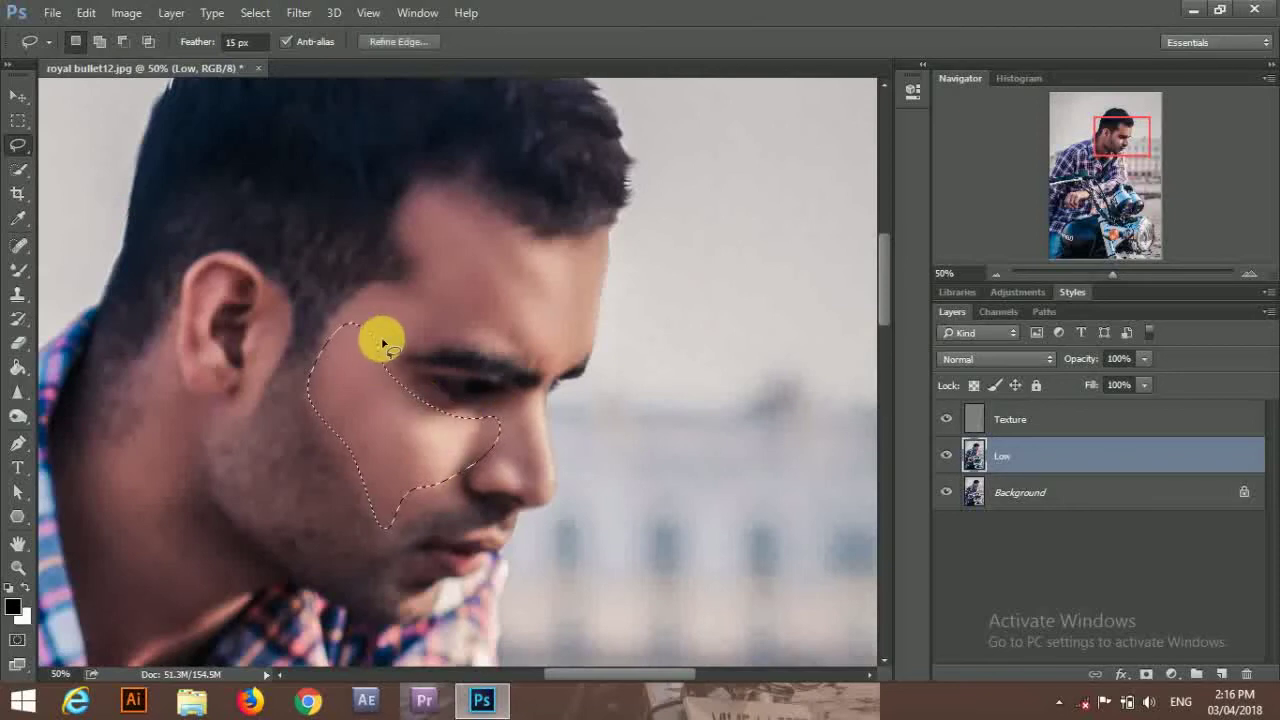
{"action": "key", "text": "ctrl+d"}
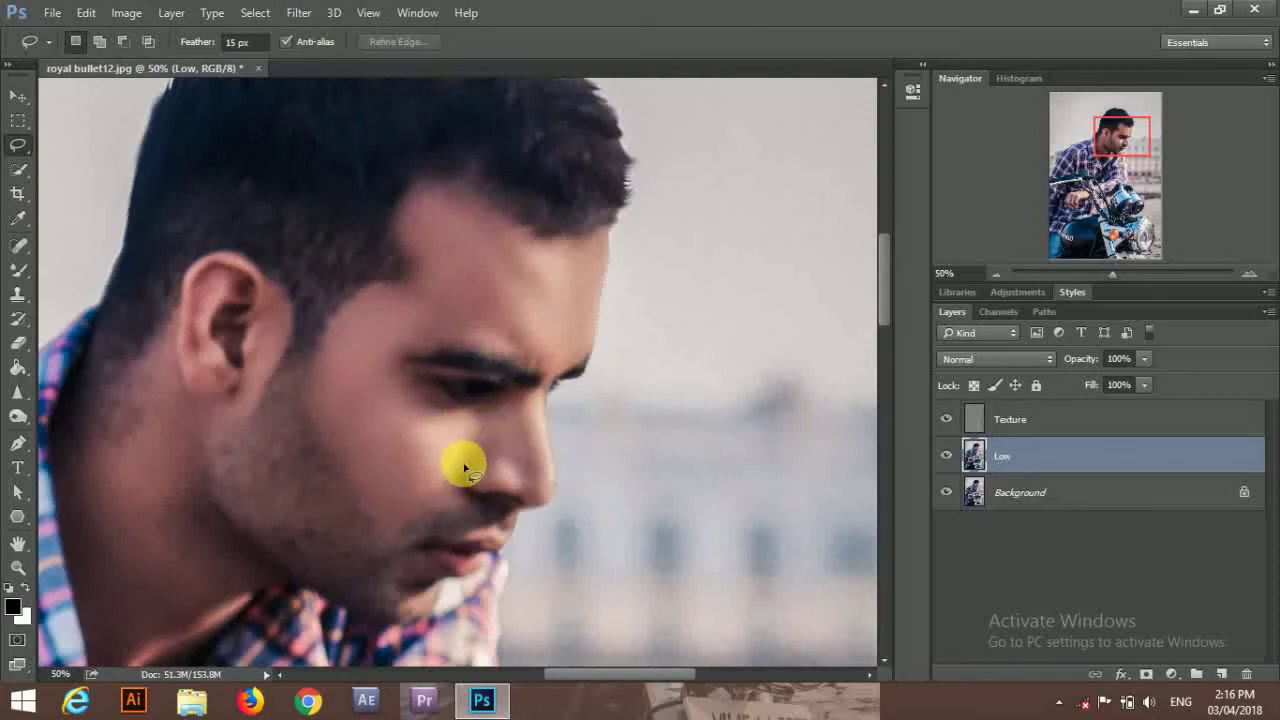
{"action": "left_click_drag", "start_coordinate": [466, 468], "coordinate": [466, 460]}
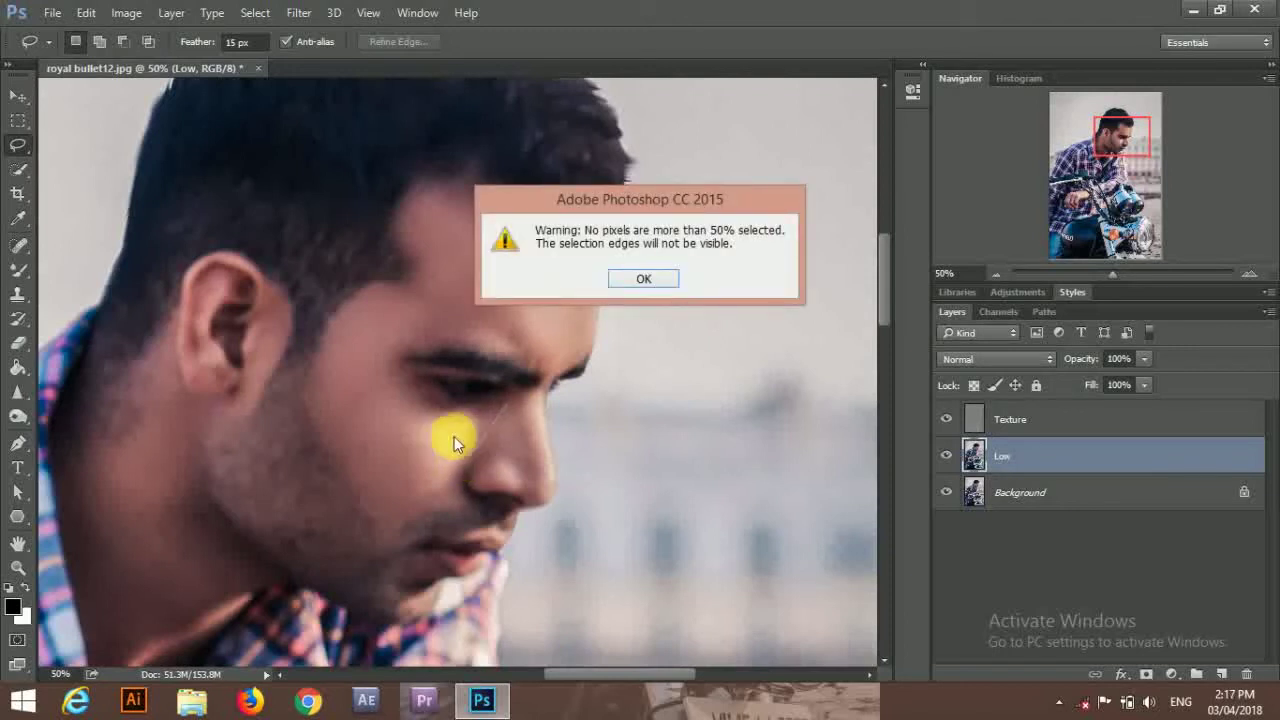
{"action": "left_click", "coordinate": [642, 280]}
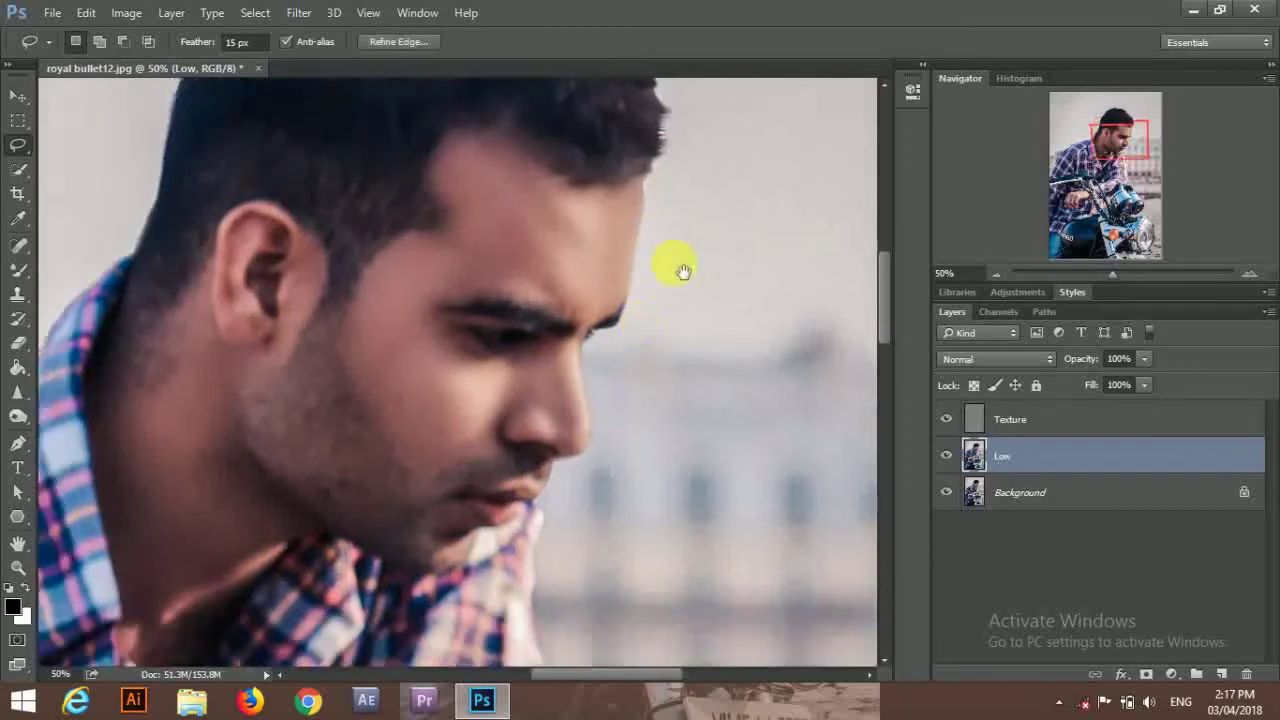
{"action": "scroll", "coordinate": [600, 350], "scroll_direction": "down", "scroll_amount": 5}
{"action": "mouse_move", "coordinate": [310, 170]}
{"action": "left_mouse_down"}
{"action": "mouse_move", "coordinate": [245, 218]}
{"action": "mouse_move", "coordinate": [322, 205]}
{"action": "mouse_move", "coordinate": [316, 170]}
{"action": "left_mouse_up"}
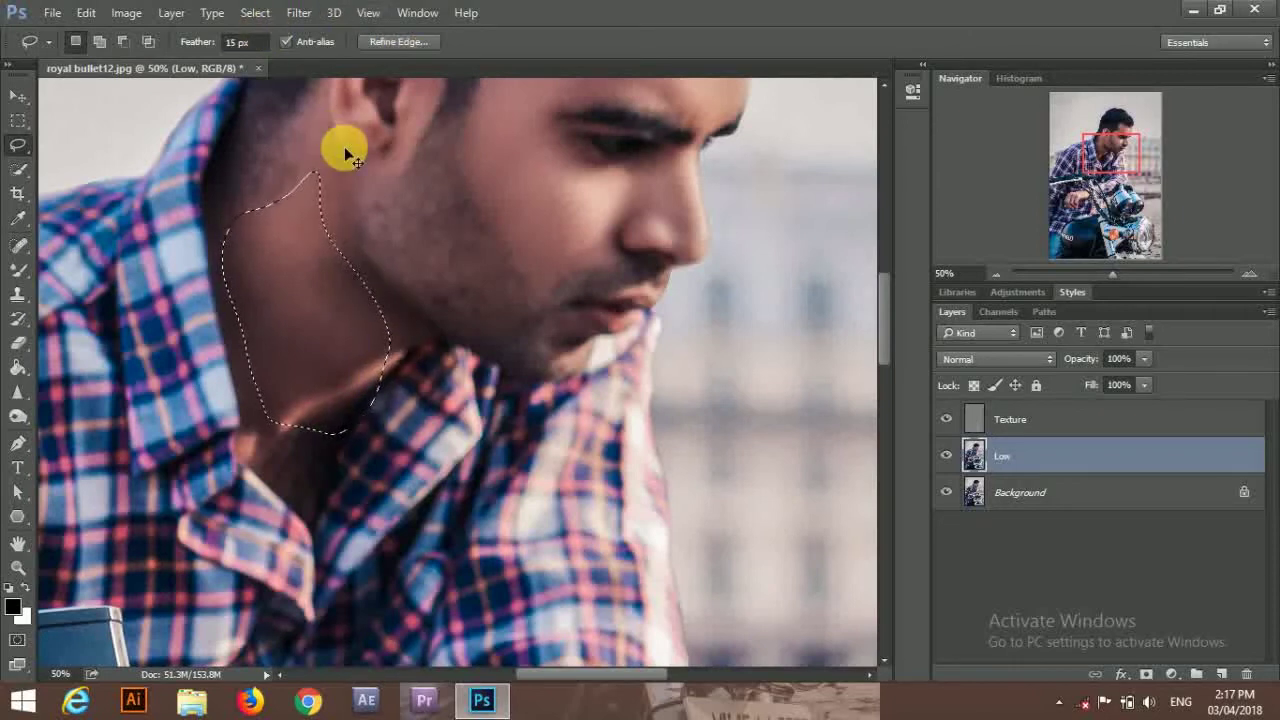
{"action": "left_click", "coordinate": [281, 126]}
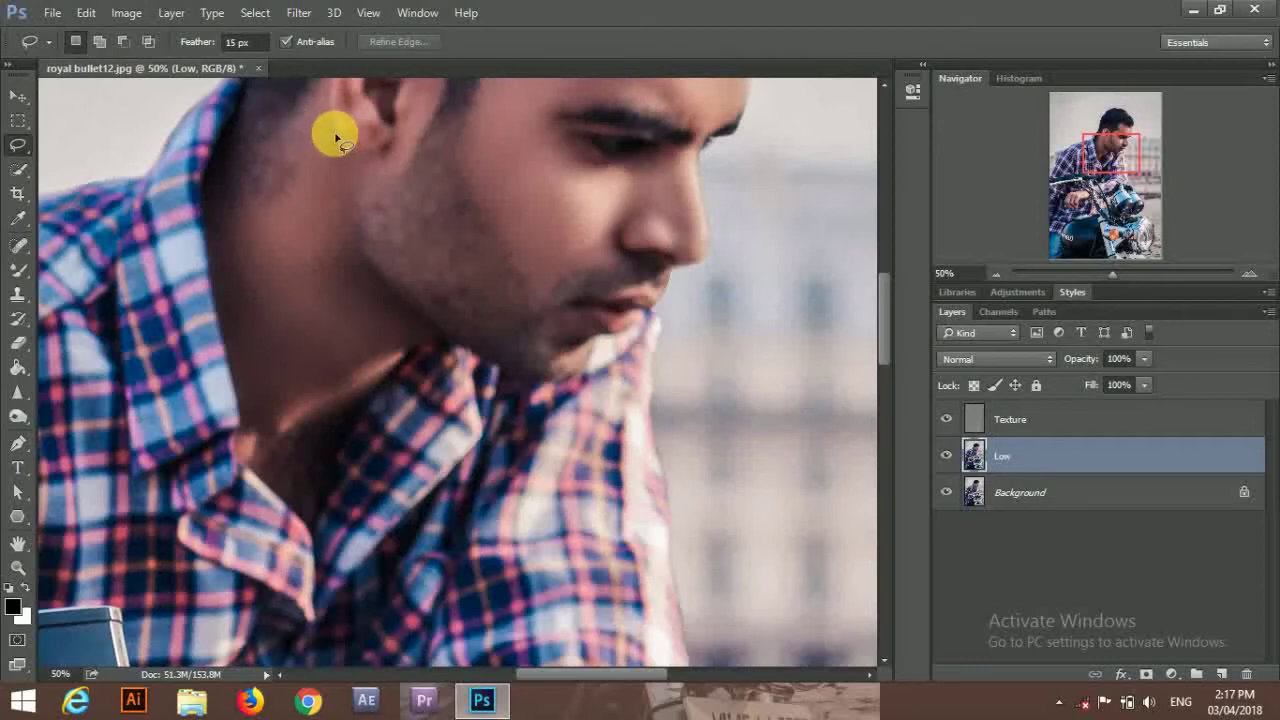
{"action": "key", "text": "ctrl+0"}
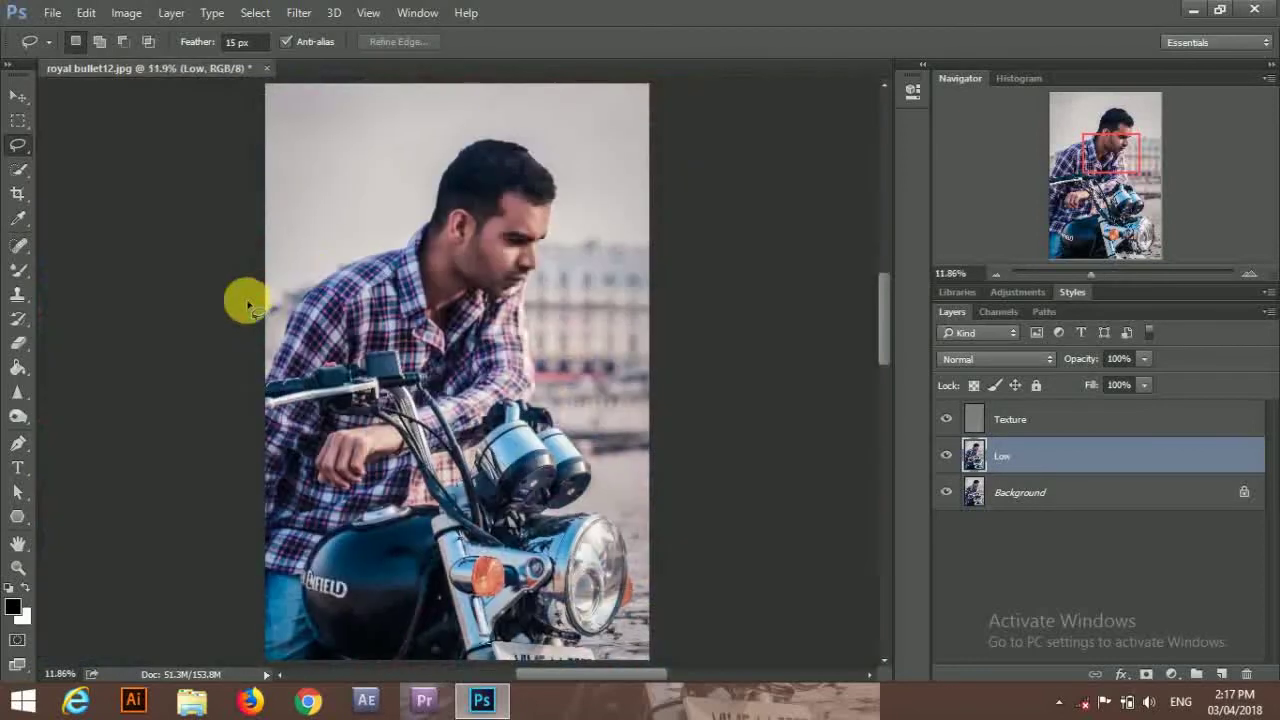
Merge the Texture, Low and Background layers into a single layer
{"action": "left_click", "coordinate": [1040, 420]}
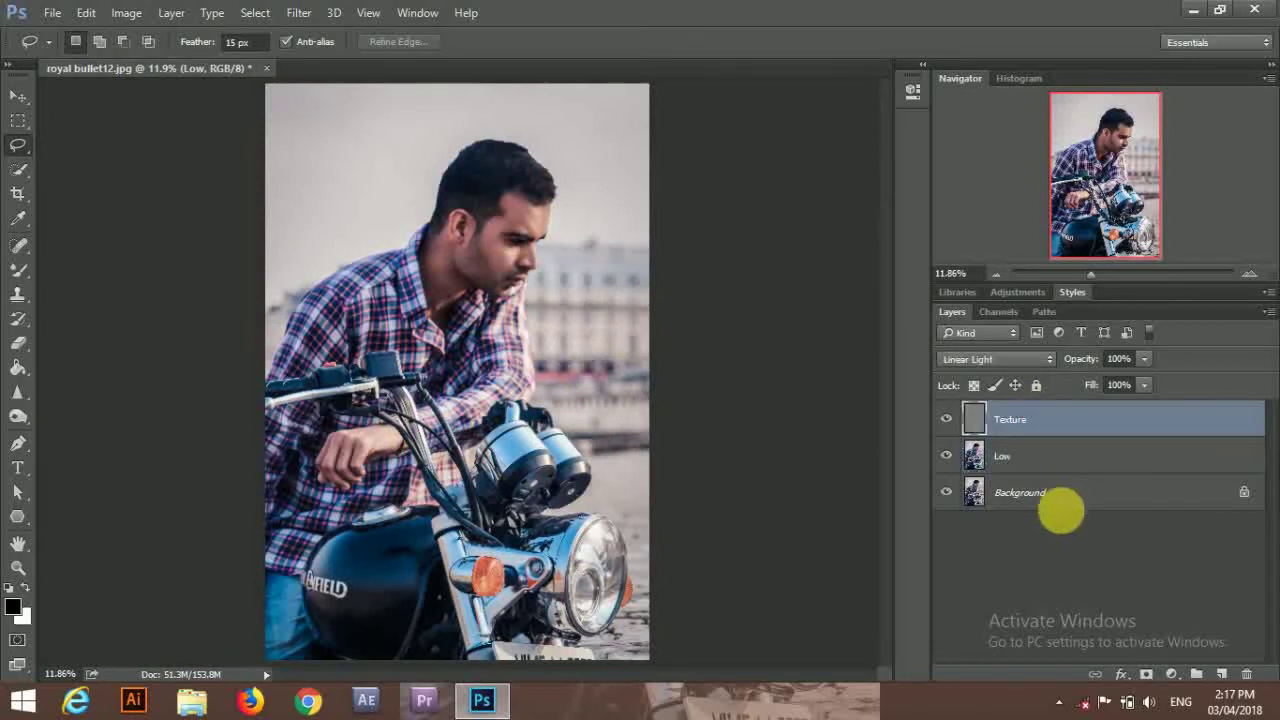
{"action": "left_click", "coordinate": [1066, 501], "text": "shift"}
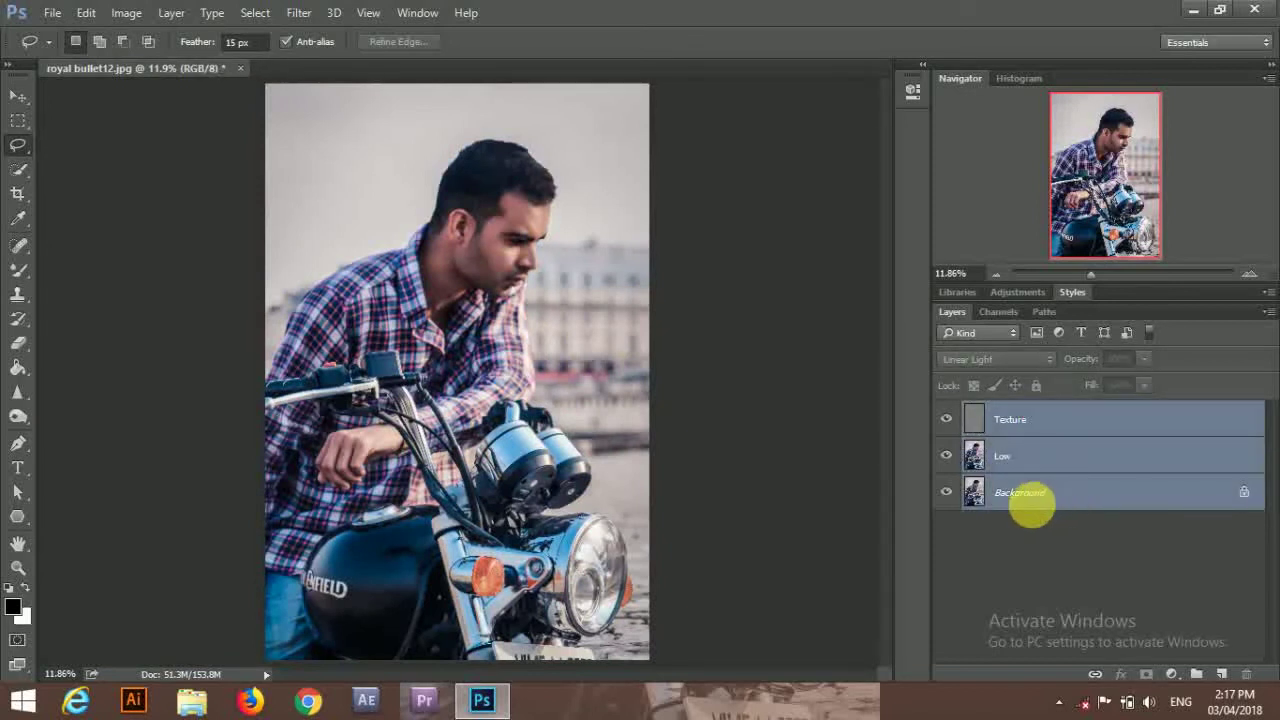
{"action": "key", "text": "ctrl+e"}
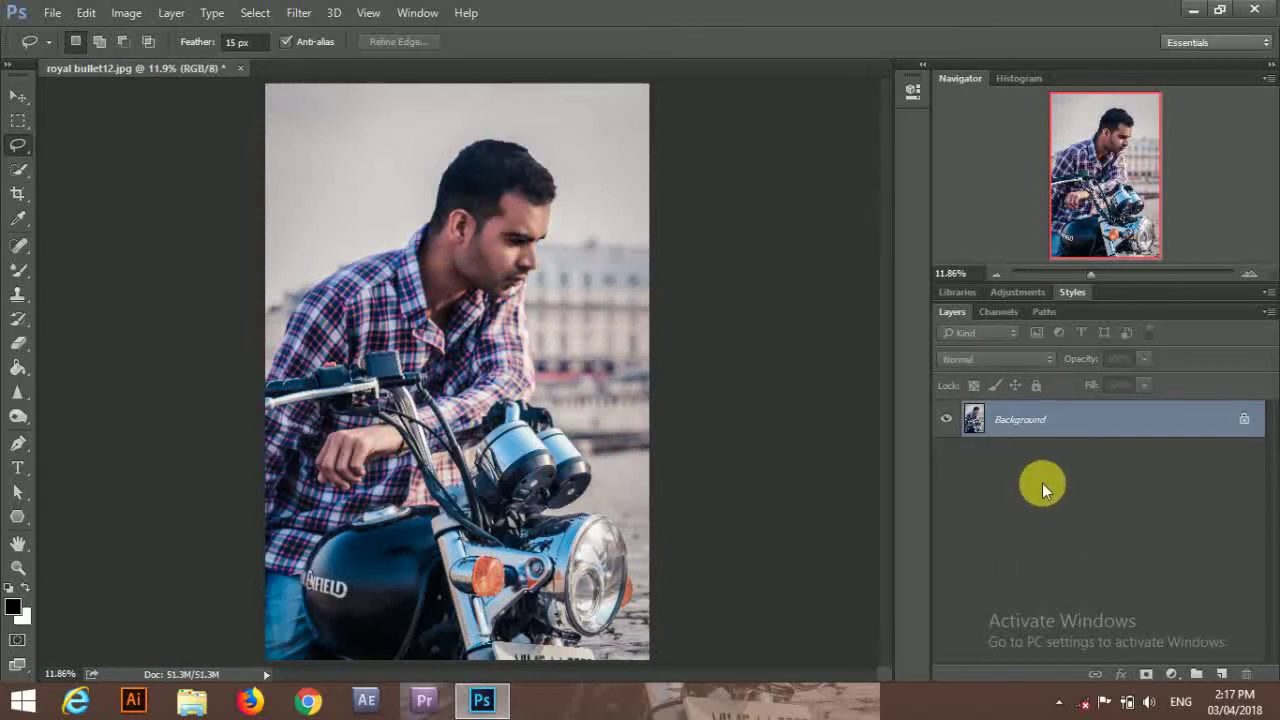
Duplicate the merged layer and name the copy 'Frequncy S'
{"action": "key", "text": "ctrl+j"}
{"action": "double_click", "coordinate": [1010, 419]}
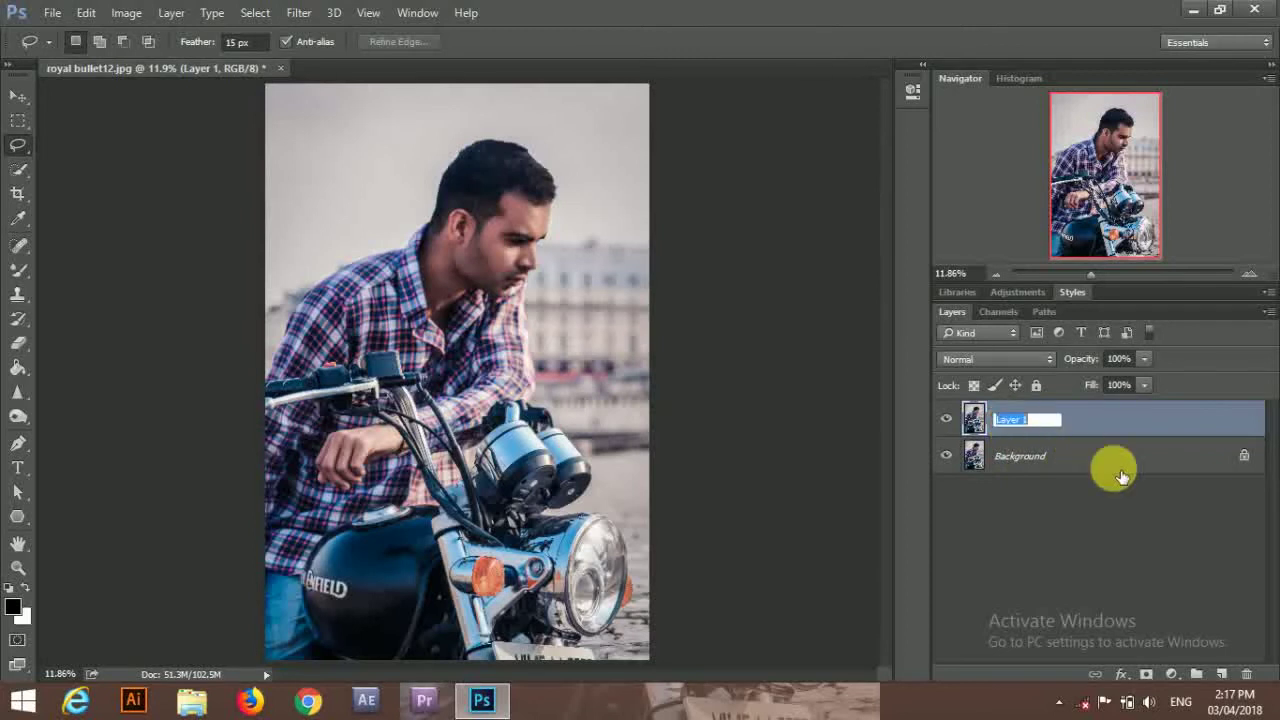
{"action": "type", "text": "Freq"}
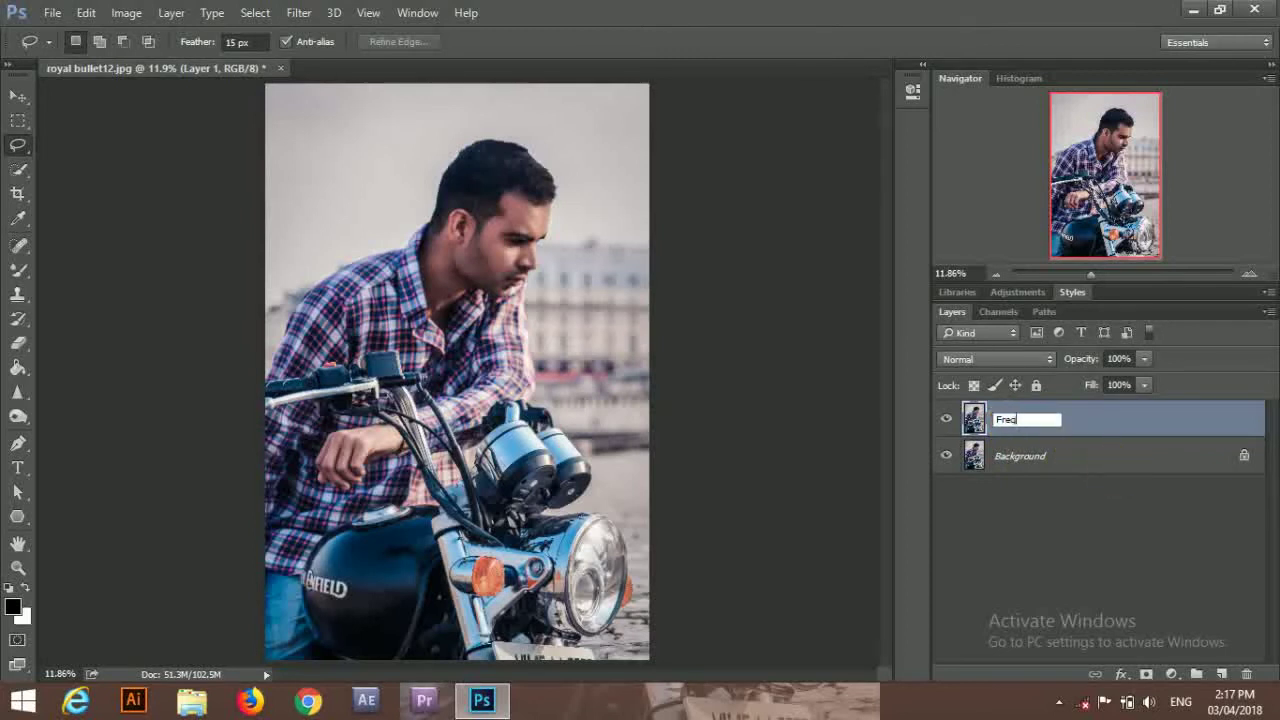
{"action": "type", "text": "uncy S"}
{"action": "key", "text": "Return"}
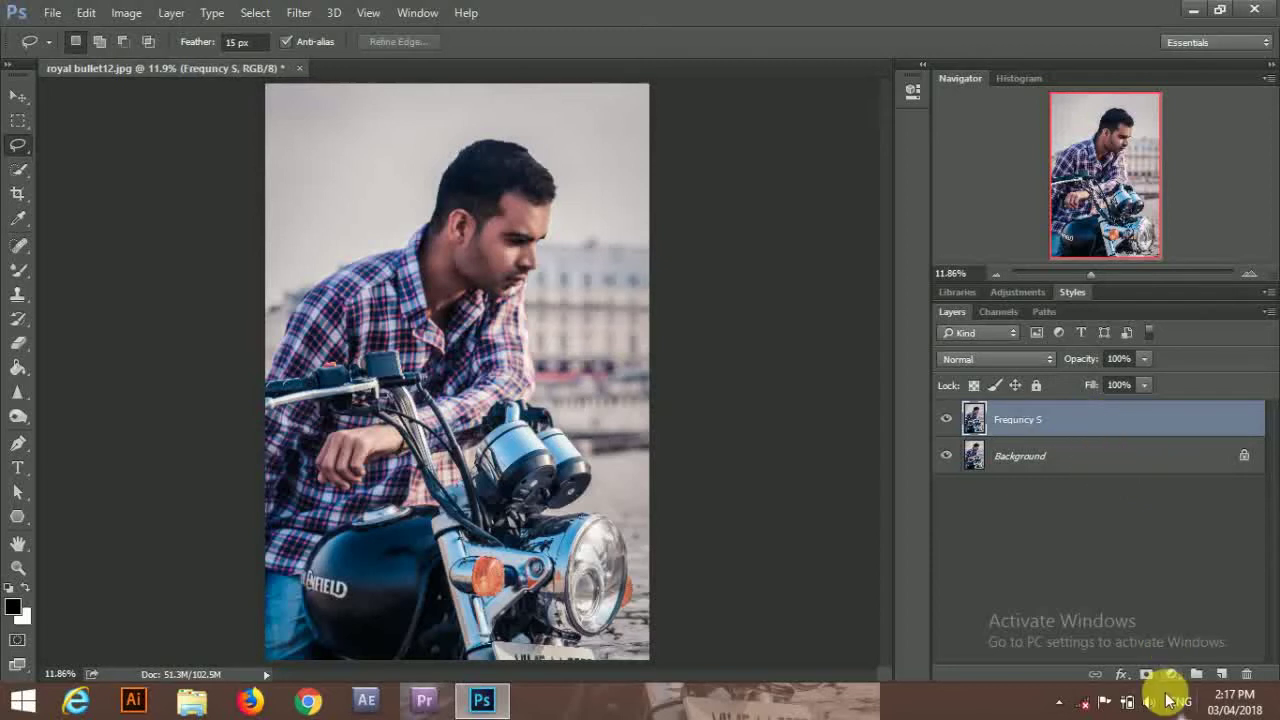
{"action": "left_click", "coordinate": [1171, 675]}
Add a Color Lookup layer using the Fuji ETERNA 250D Kodak 2395 LUT at 47% opacity
{"action": "left_click", "coordinate": [1170, 549]}
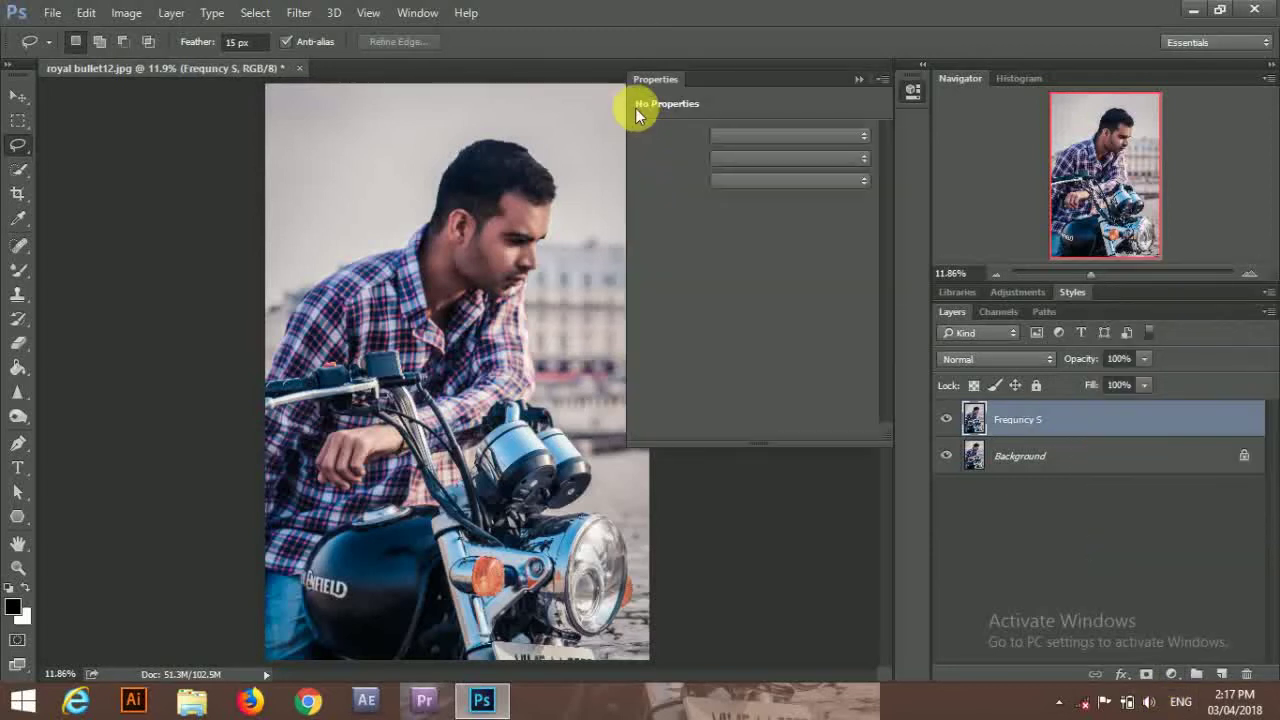
{"action": "left_click", "coordinate": [815, 138]}
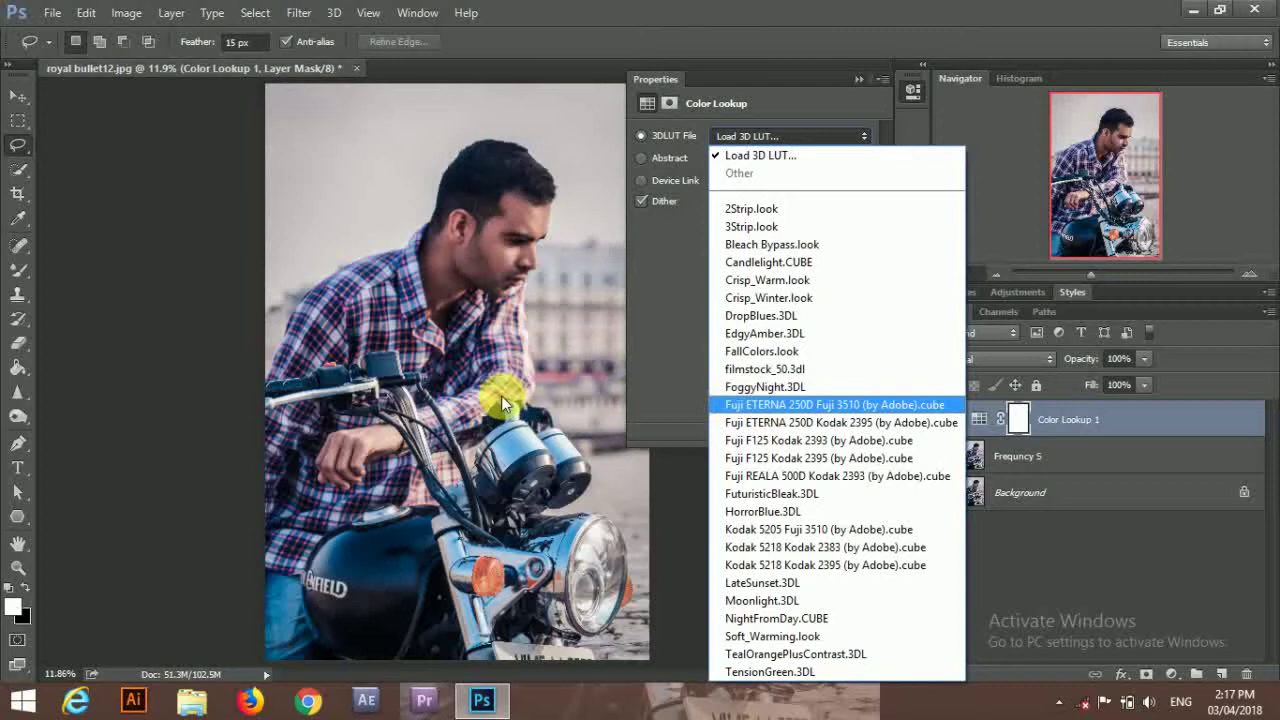
{"action": "left_click", "coordinate": [765, 422]}
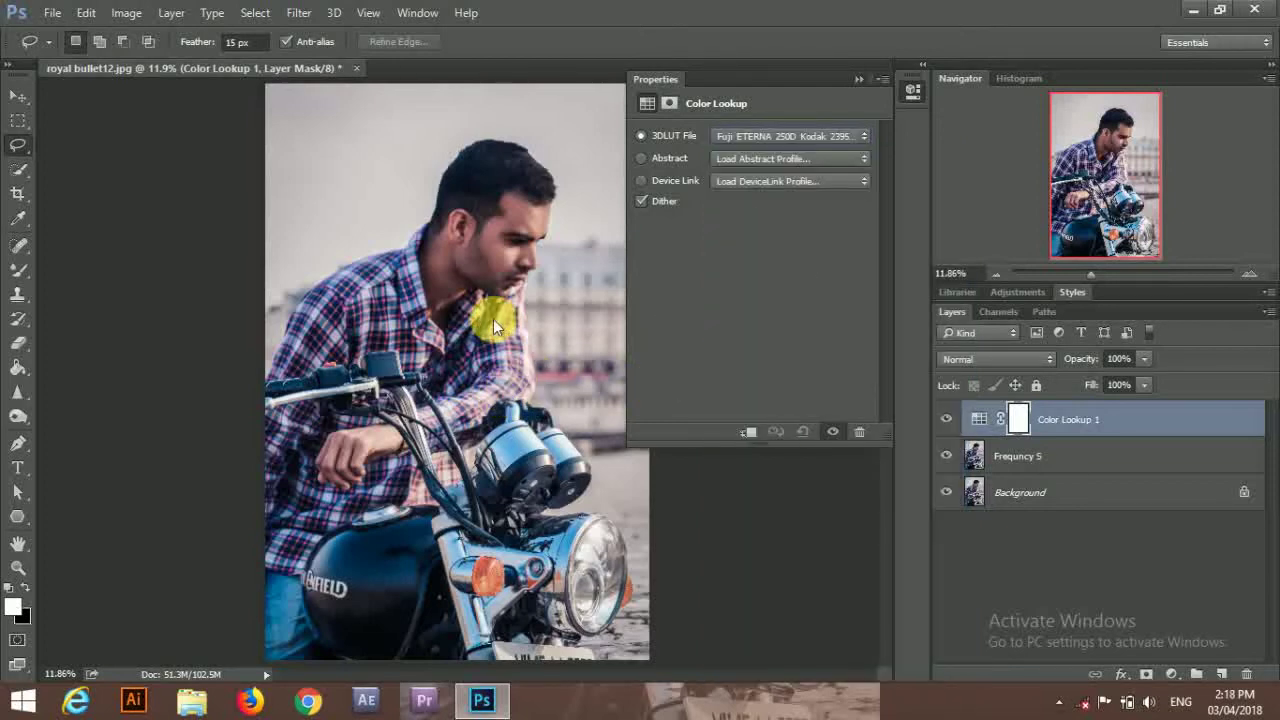
{"action": "left_click", "coordinate": [858, 80]}
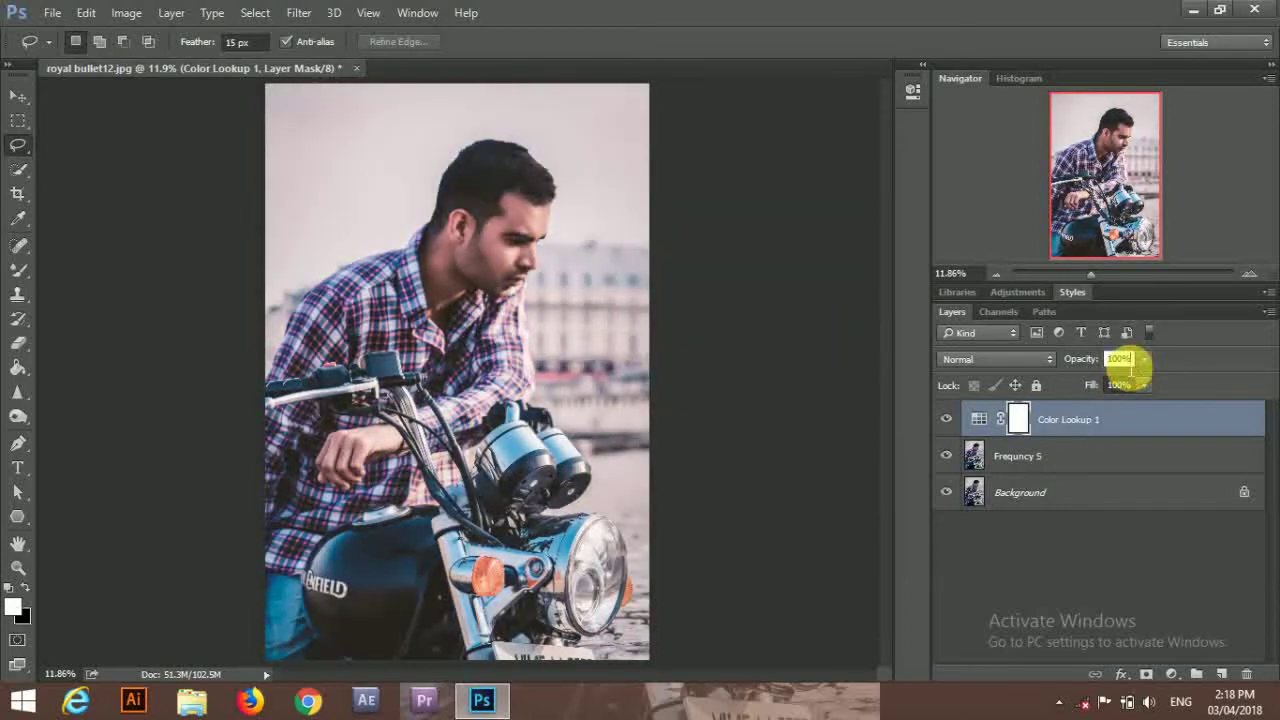
{"action": "type", "text": "47"}
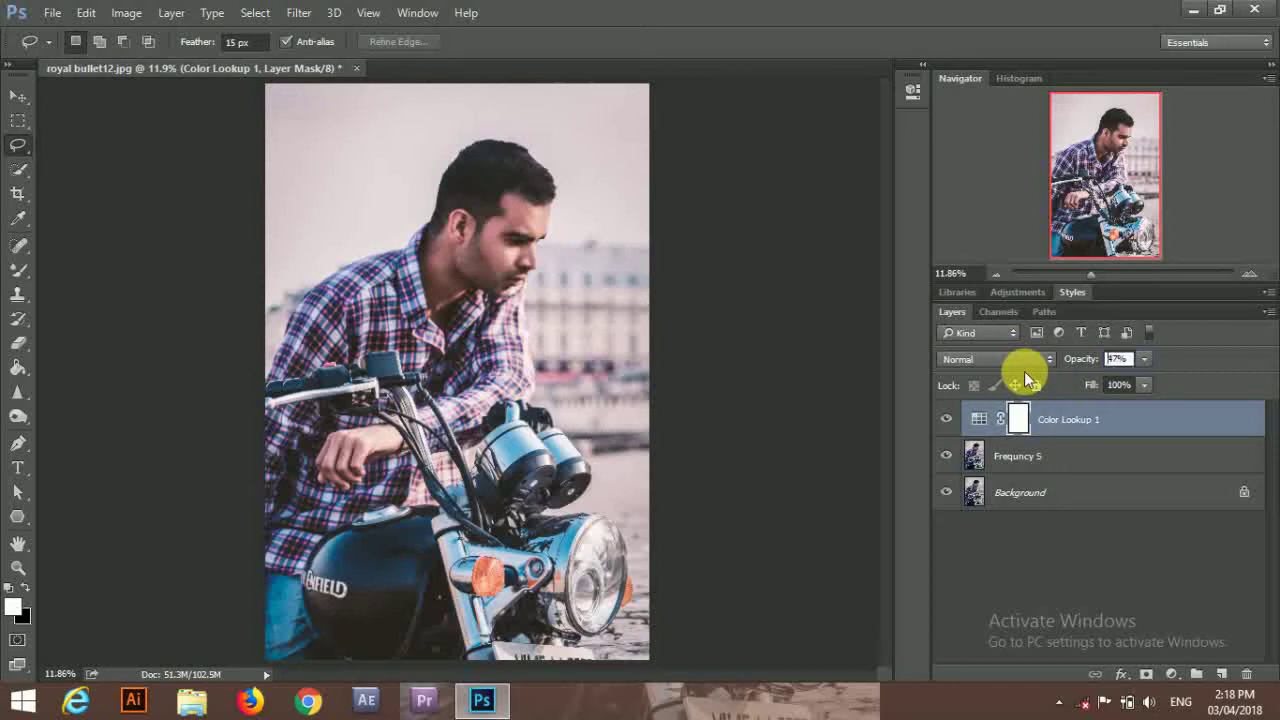
{"action": "key", "text": "Return"}
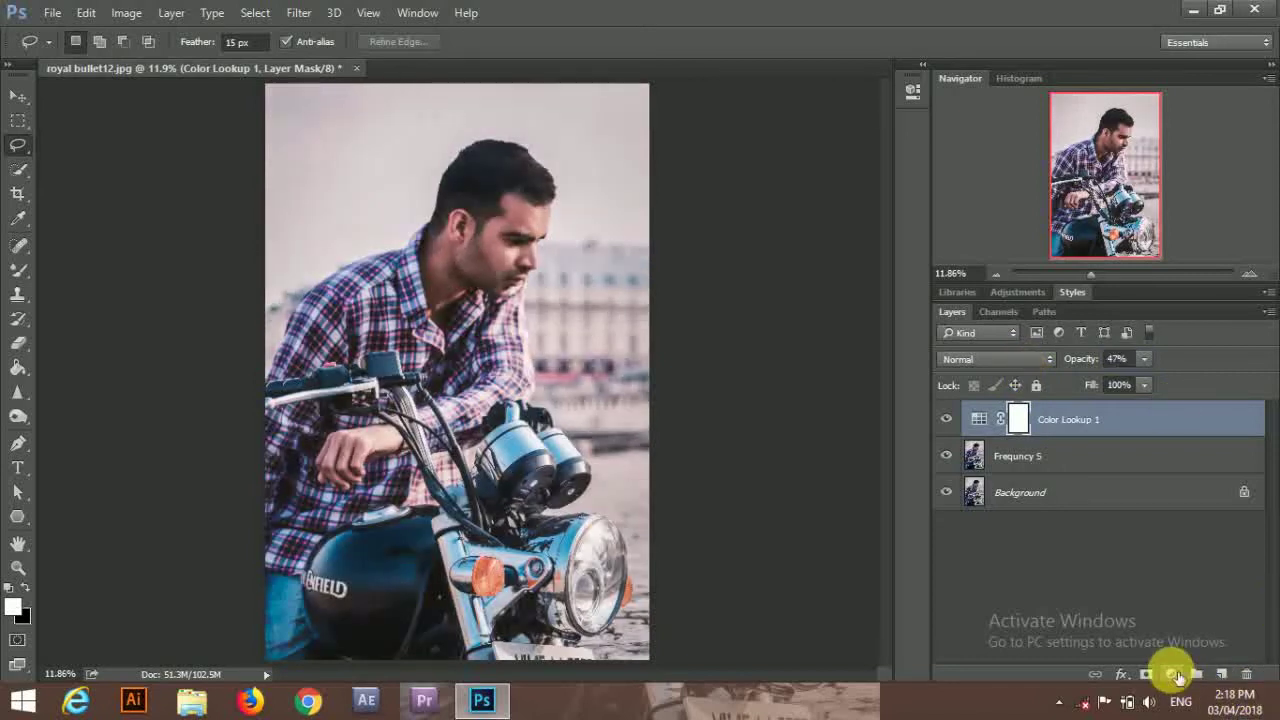
Add a Gradient Map layer using the Violet, Orange gradient preset
{"action": "left_click", "coordinate": [1171, 674]}
{"action": "left_click", "coordinate": [1165, 632]}
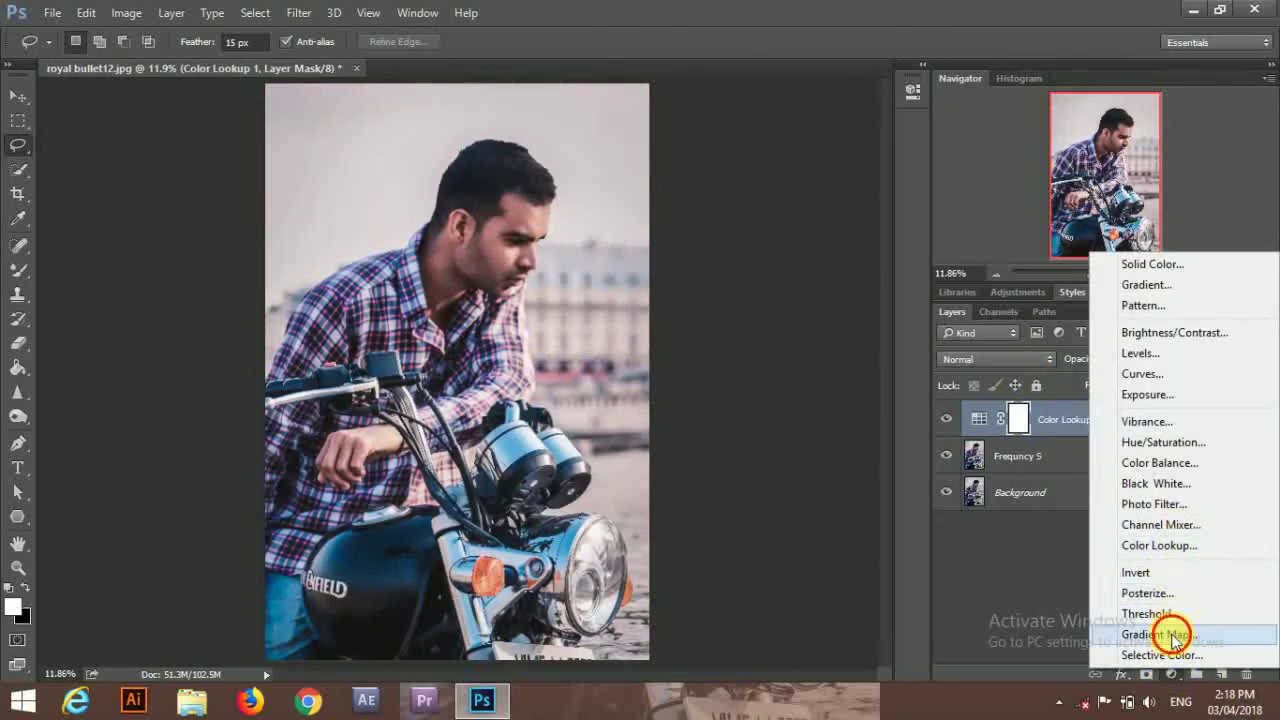
{"action": "left_click", "coordinate": [793, 150]}
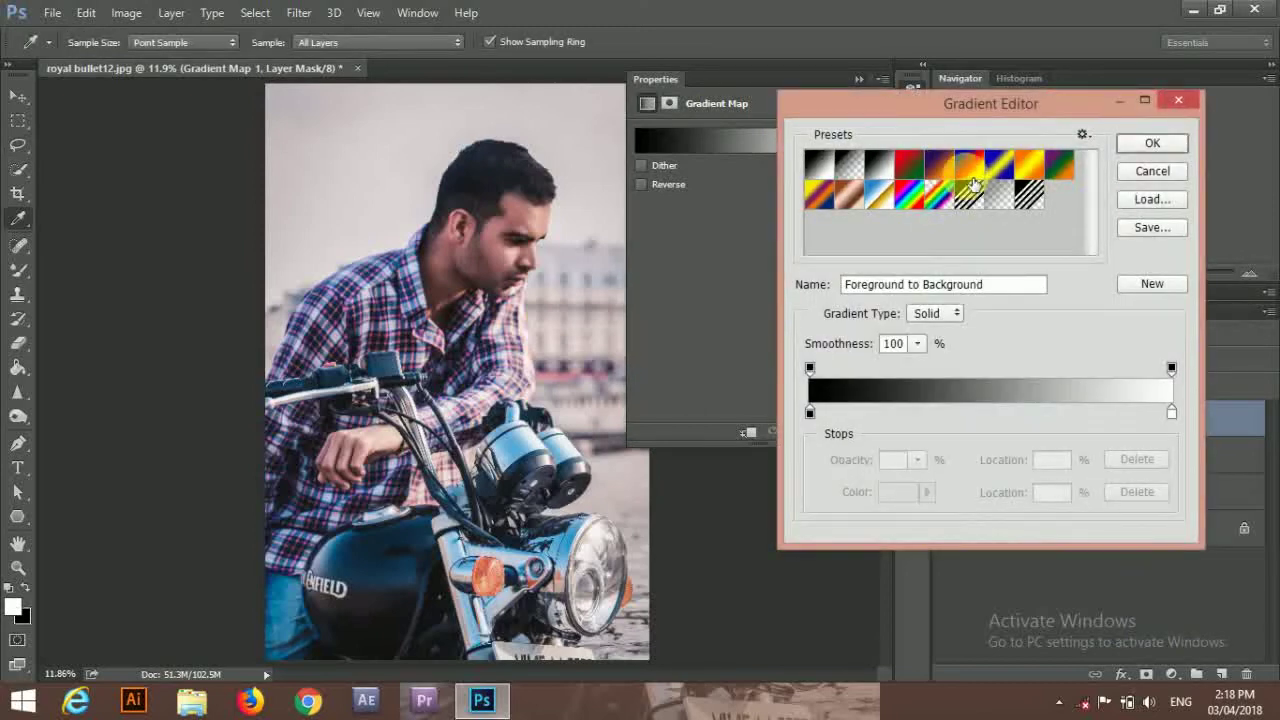
{"action": "double_click", "coordinate": [939, 163]}
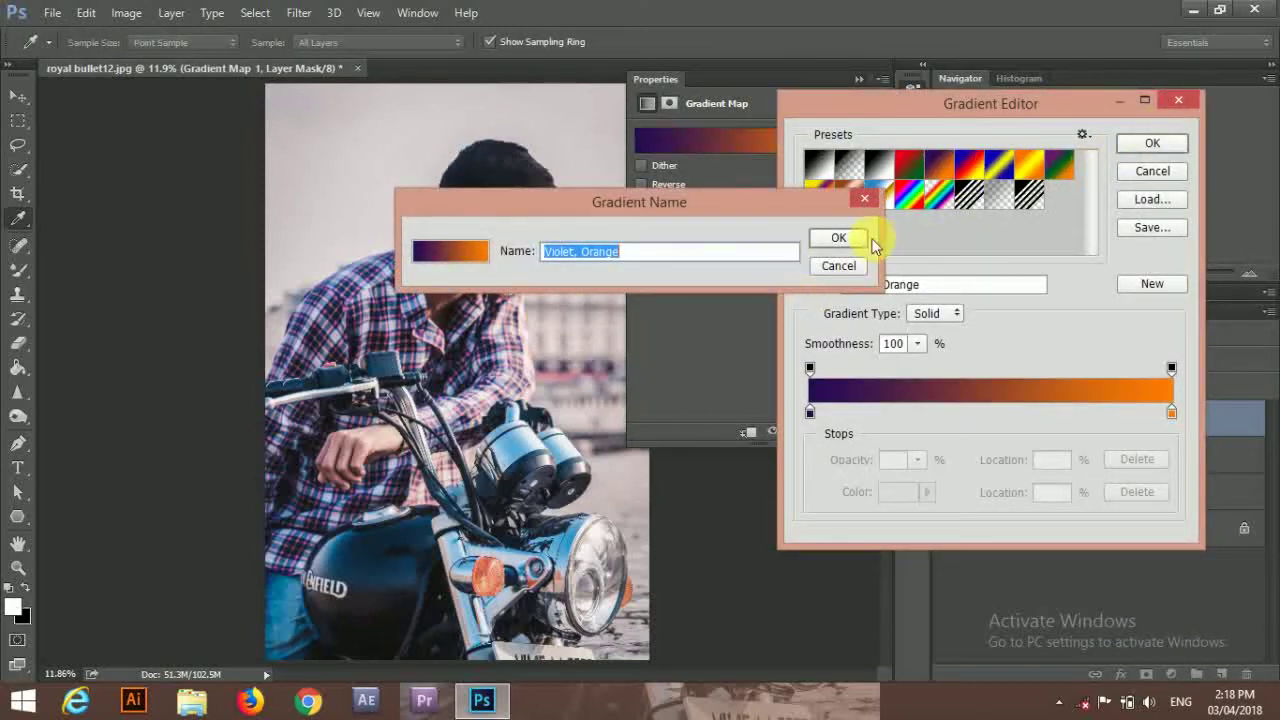
{"action": "left_click", "coordinate": [839, 265]}
{"action": "left_click", "coordinate": [1152, 146]}
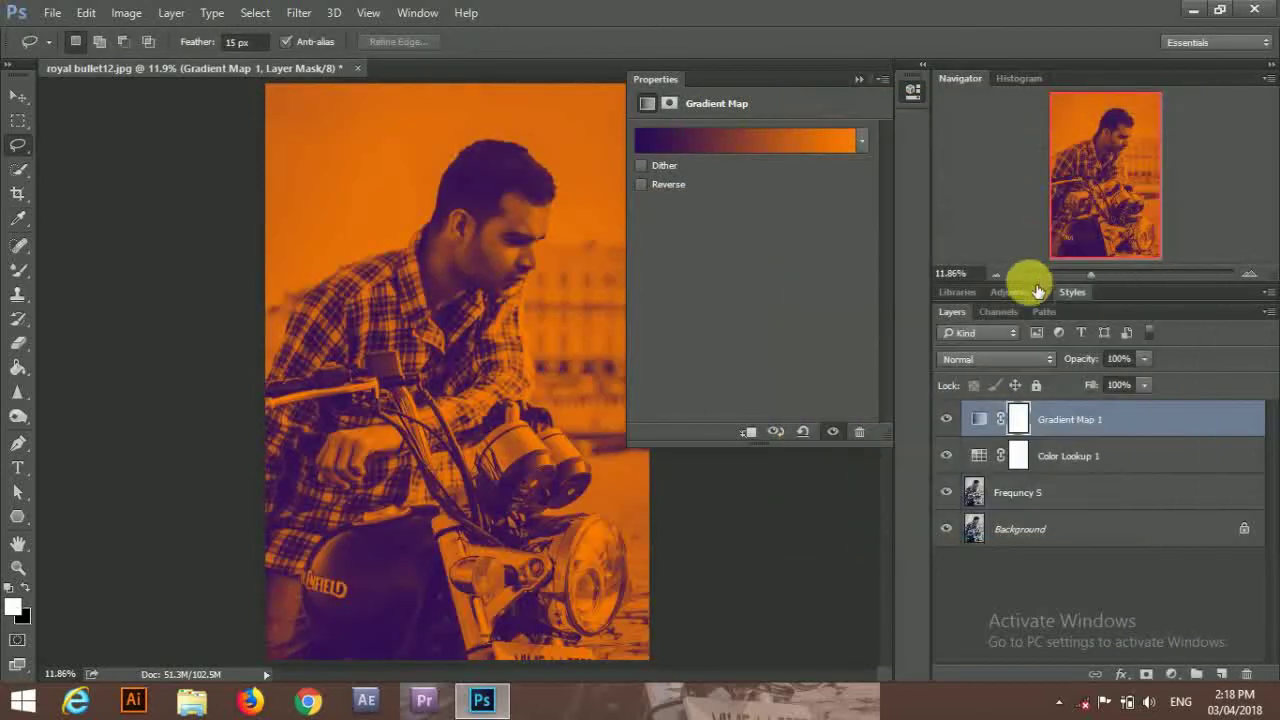
{"action": "left_click", "coordinate": [859, 79]}
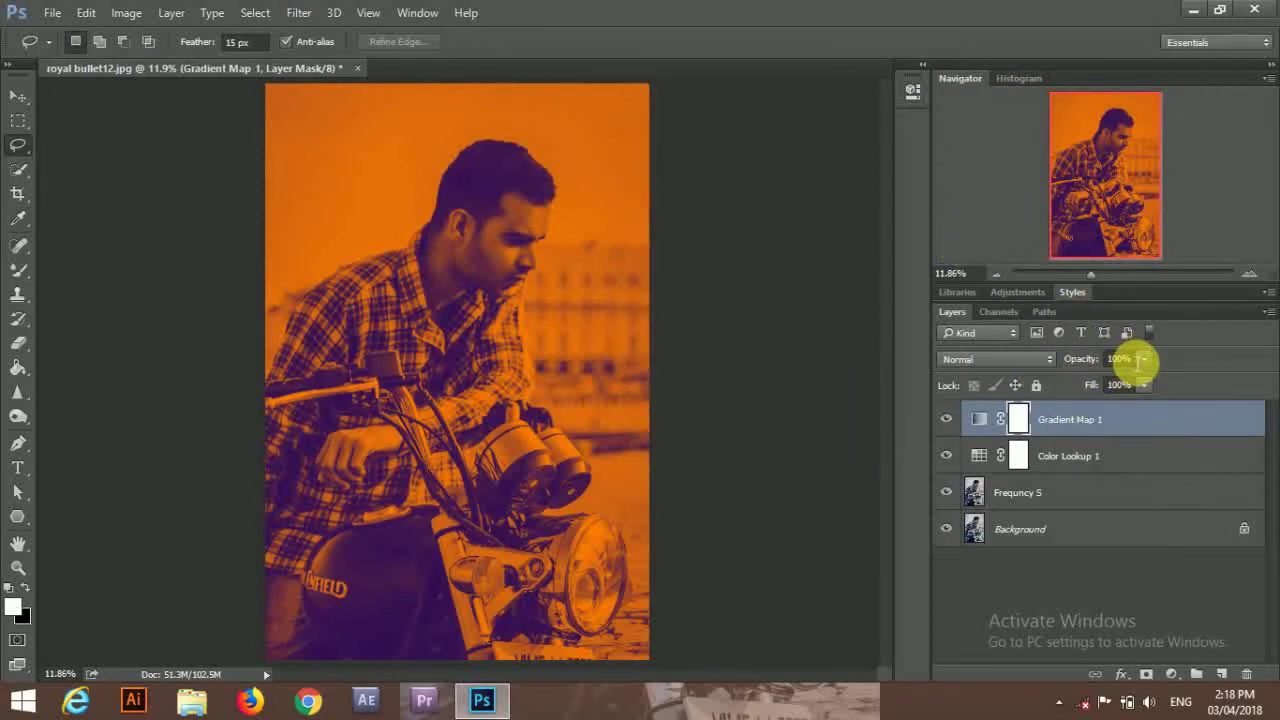
Set the Gradient Map layer to 21% opacity in Soft Light blend mode
{"action": "left_click", "coordinate": [1130, 359]}
{"action": "type", "text": "21"}
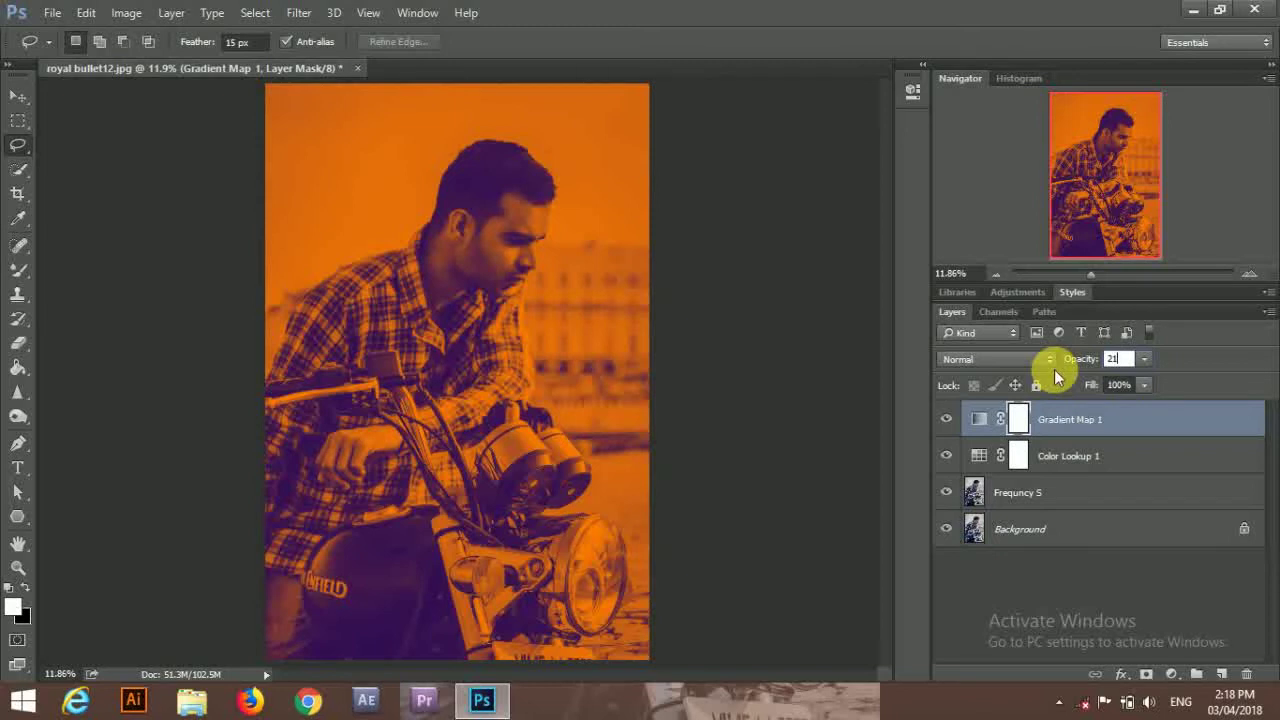
{"action": "key", "text": "Return"}
{"action": "left_click", "coordinate": [995, 359]}
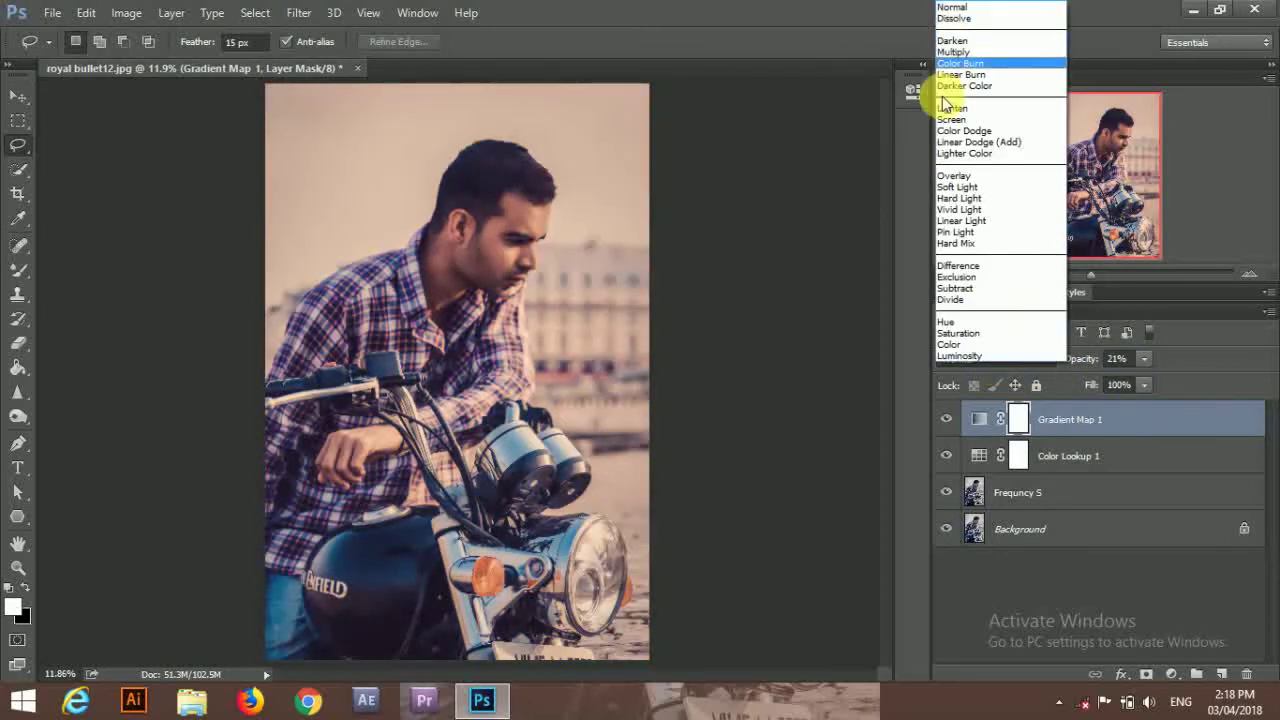
{"action": "left_click", "coordinate": [950, 185]}
{"action": "left_click", "coordinate": [946, 466]}
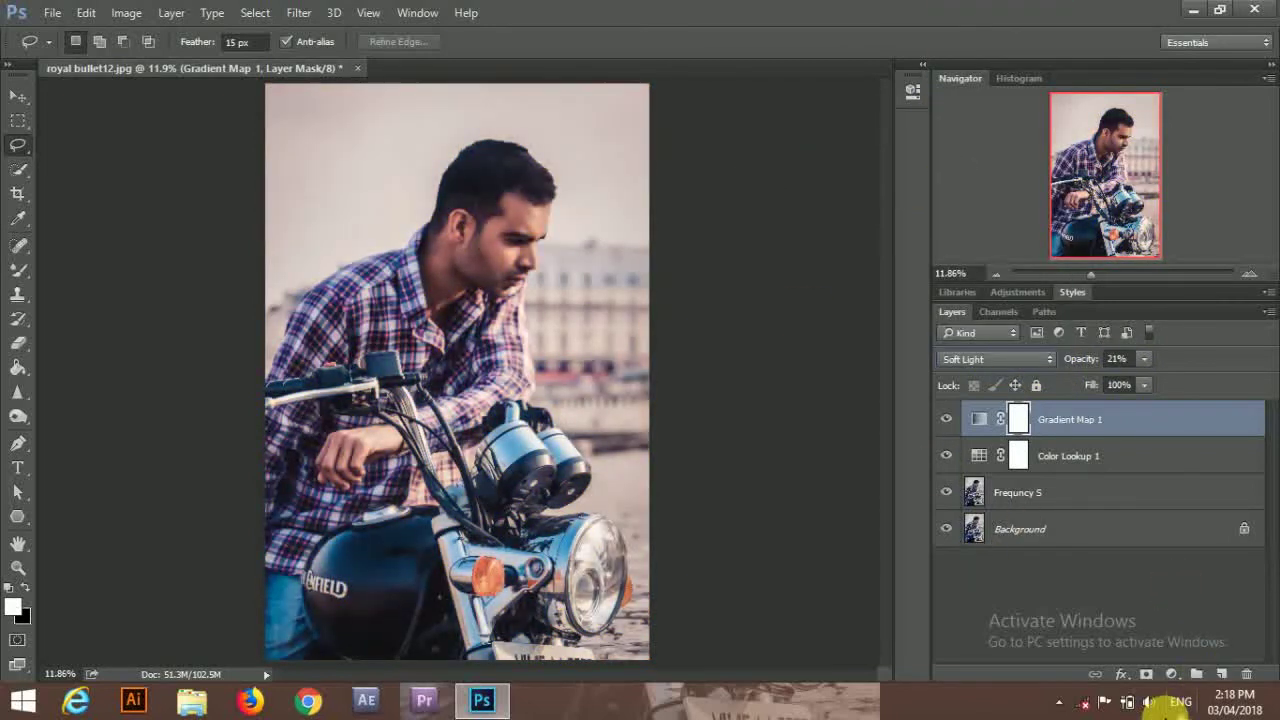
{"action": "left_click", "coordinate": [1172, 674]}
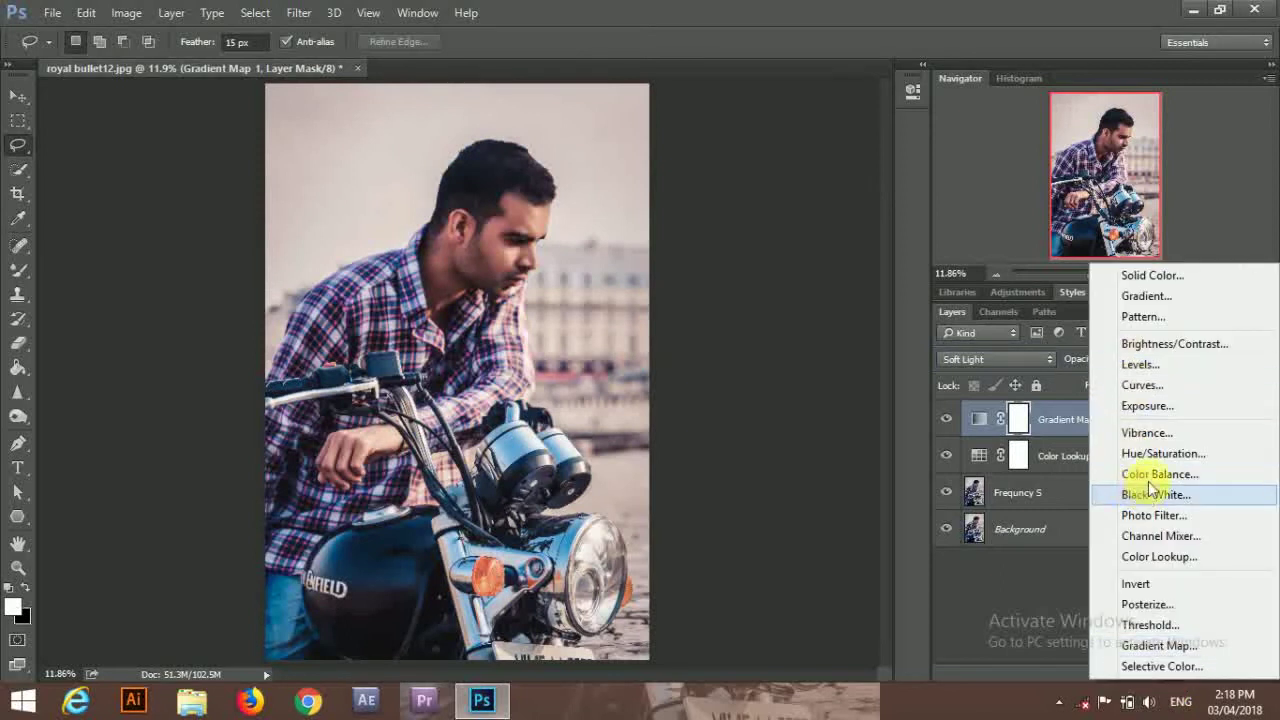
Add a Warming Filter (85) Photo Filter layer with density lowered to 8%
{"action": "left_click", "coordinate": [1150, 515]}
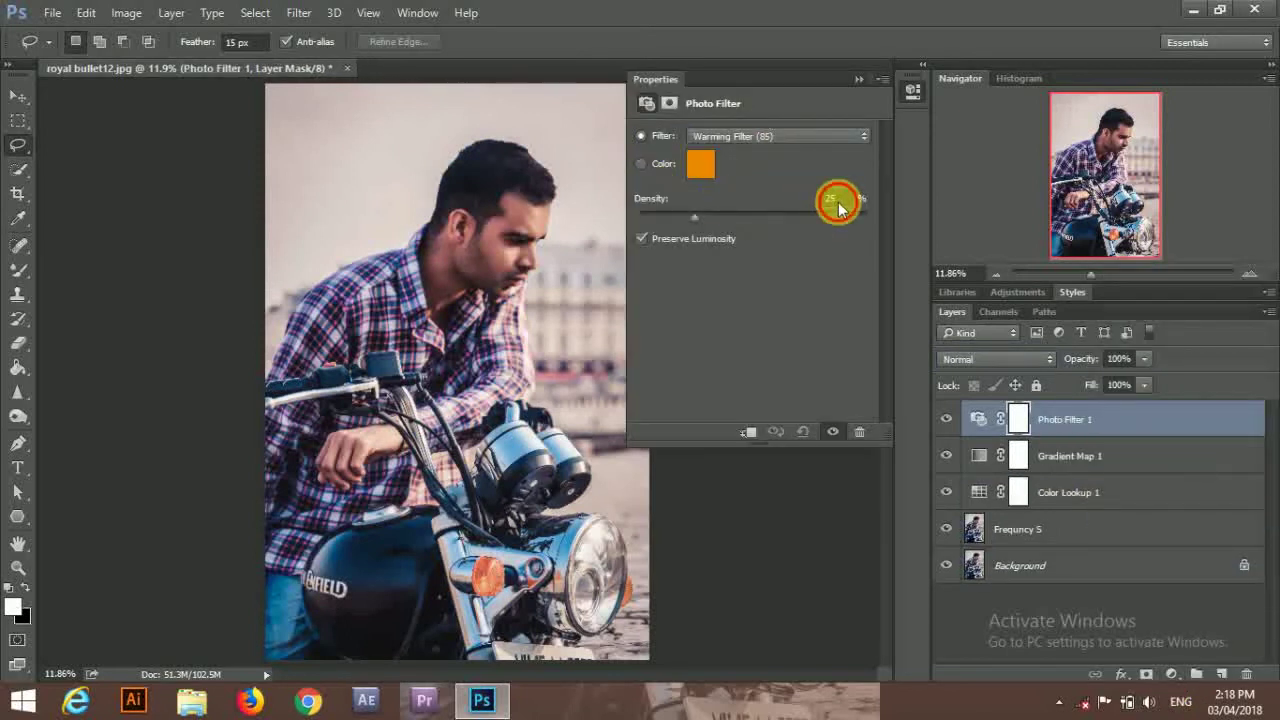
{"action": "left_click_drag", "start_coordinate": [838, 205], "coordinate": [716, 206]}
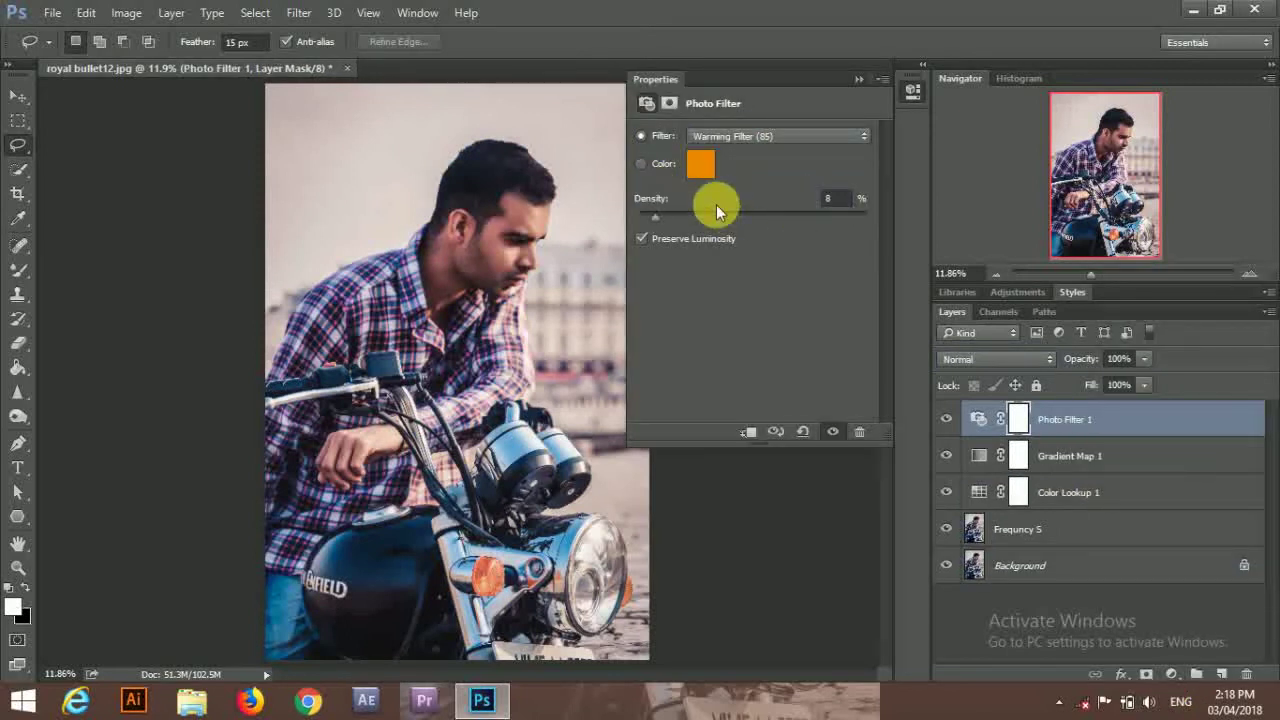
{"action": "left_click", "coordinate": [864, 83]}
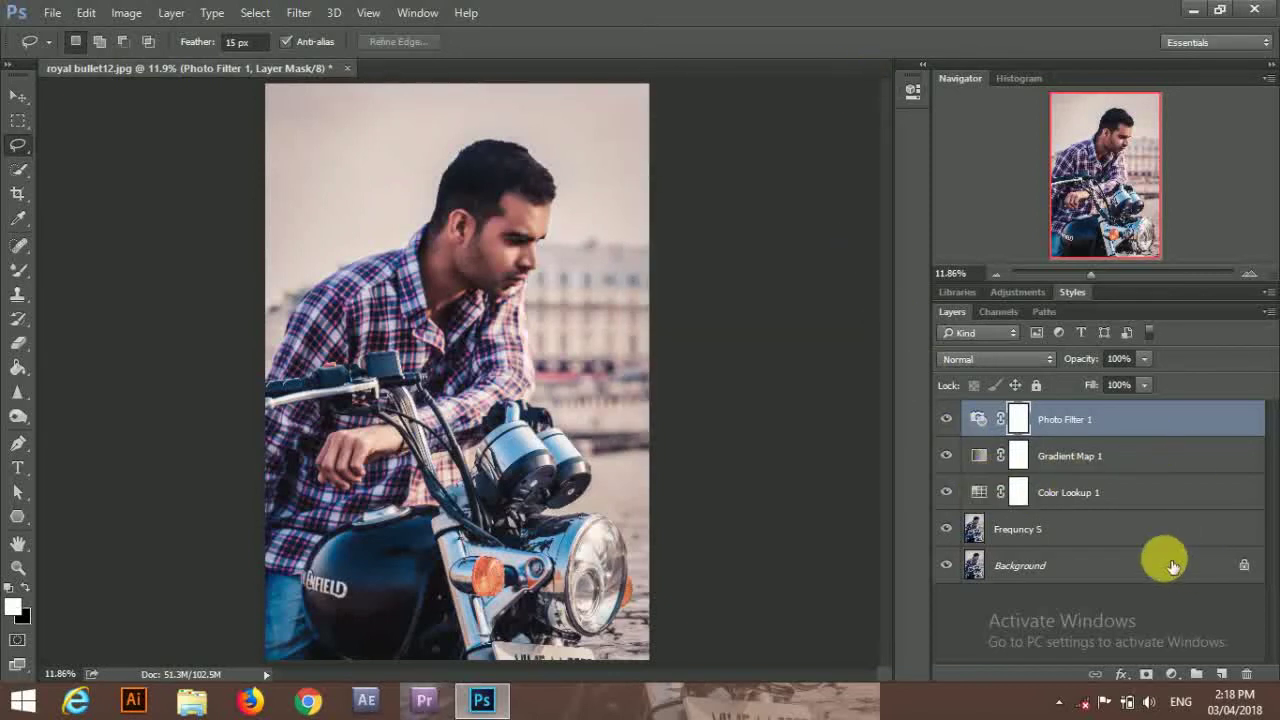
Create Layer 1, fill it with 50% gray, and blend it in Overlay mode
{"action": "left_click", "coordinate": [1221, 673]}
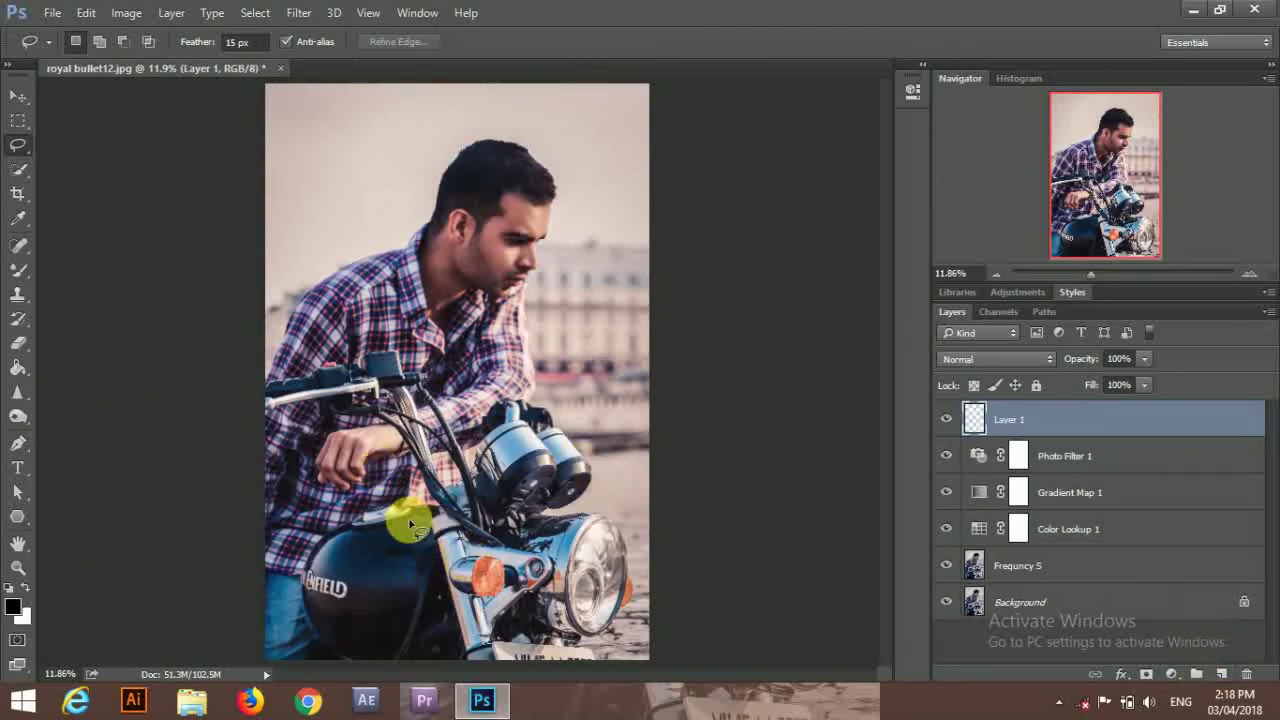
{"action": "key", "text": "shift+F5"}
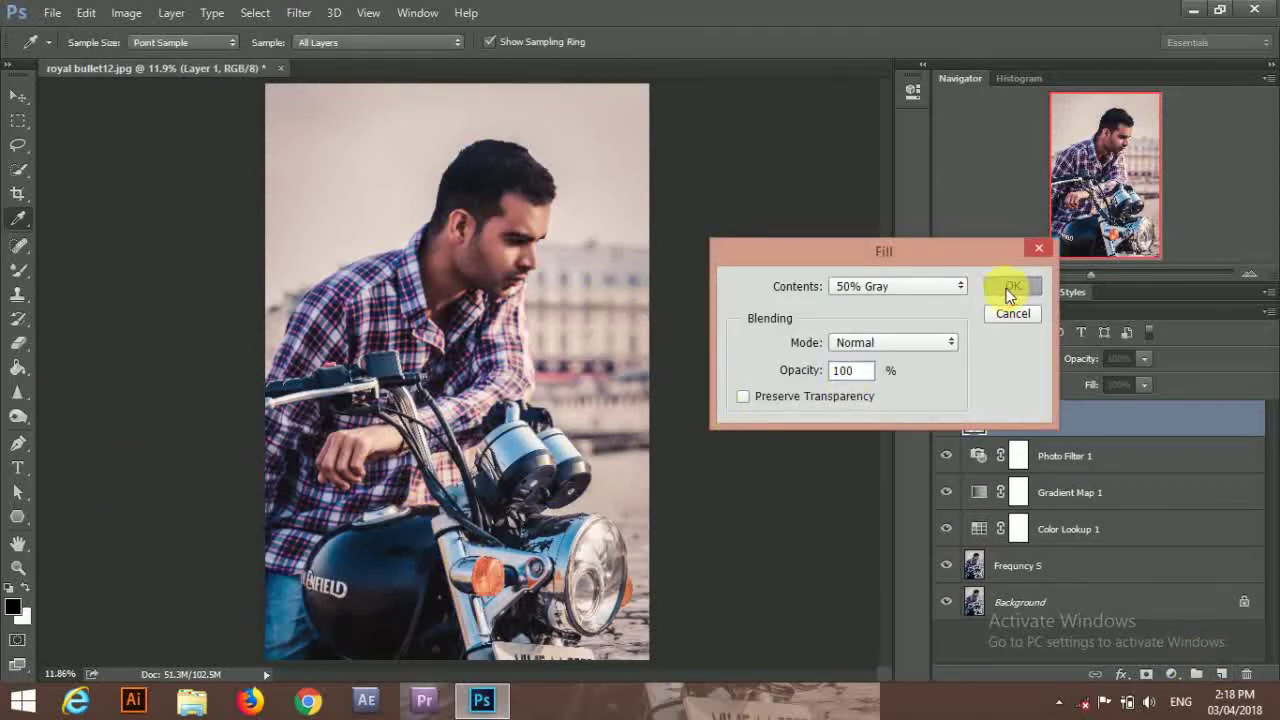
{"action": "left_click", "coordinate": [1010, 287]}
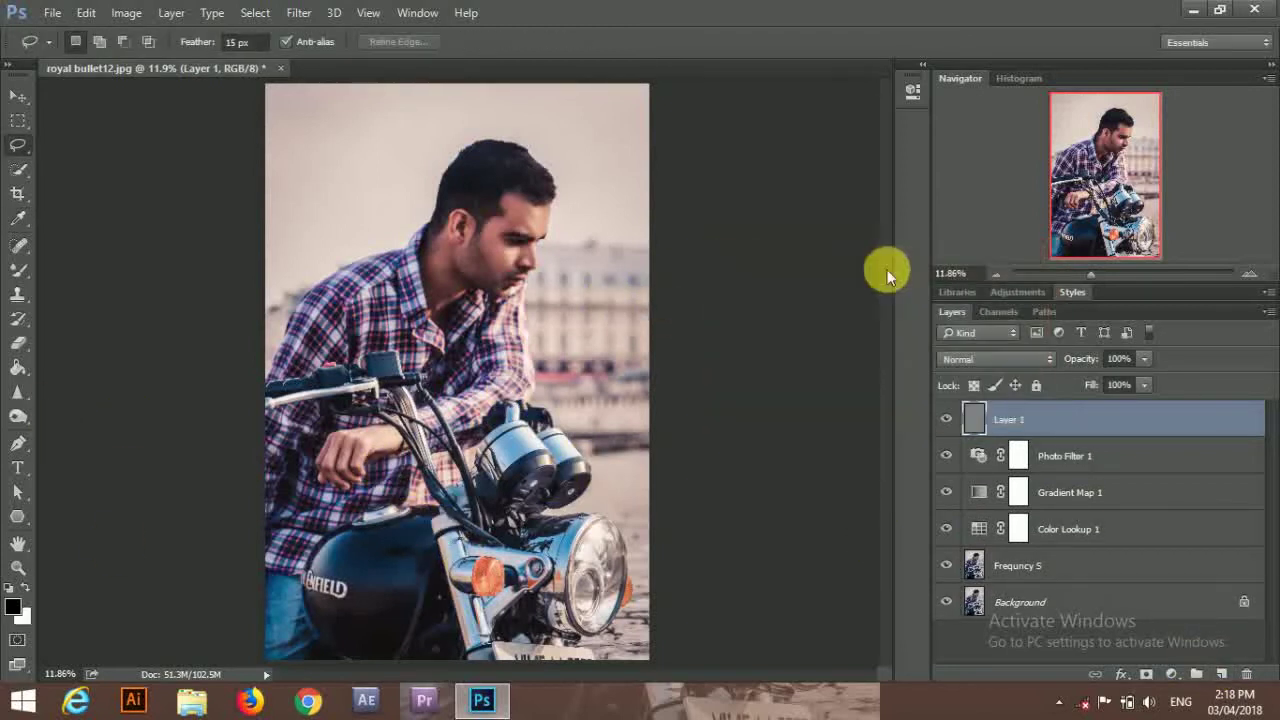
{"action": "left_click", "coordinate": [973, 360]}
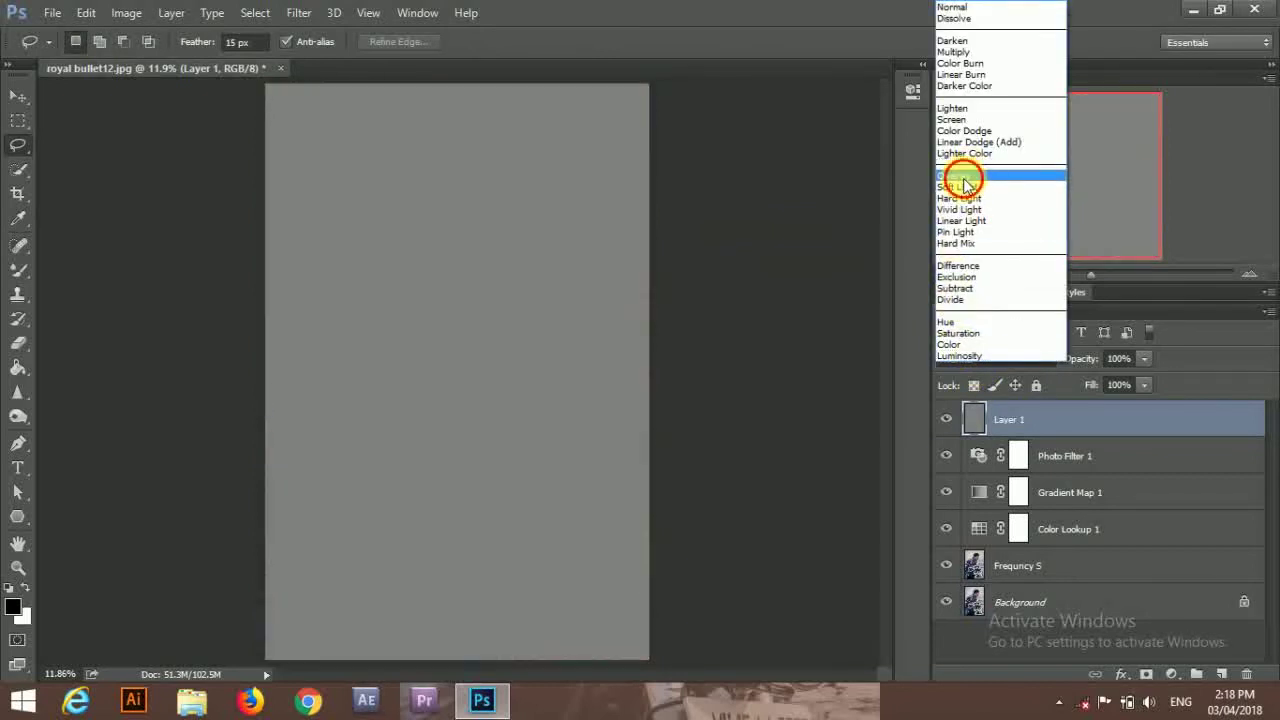
{"action": "left_click", "coordinate": [963, 177]}
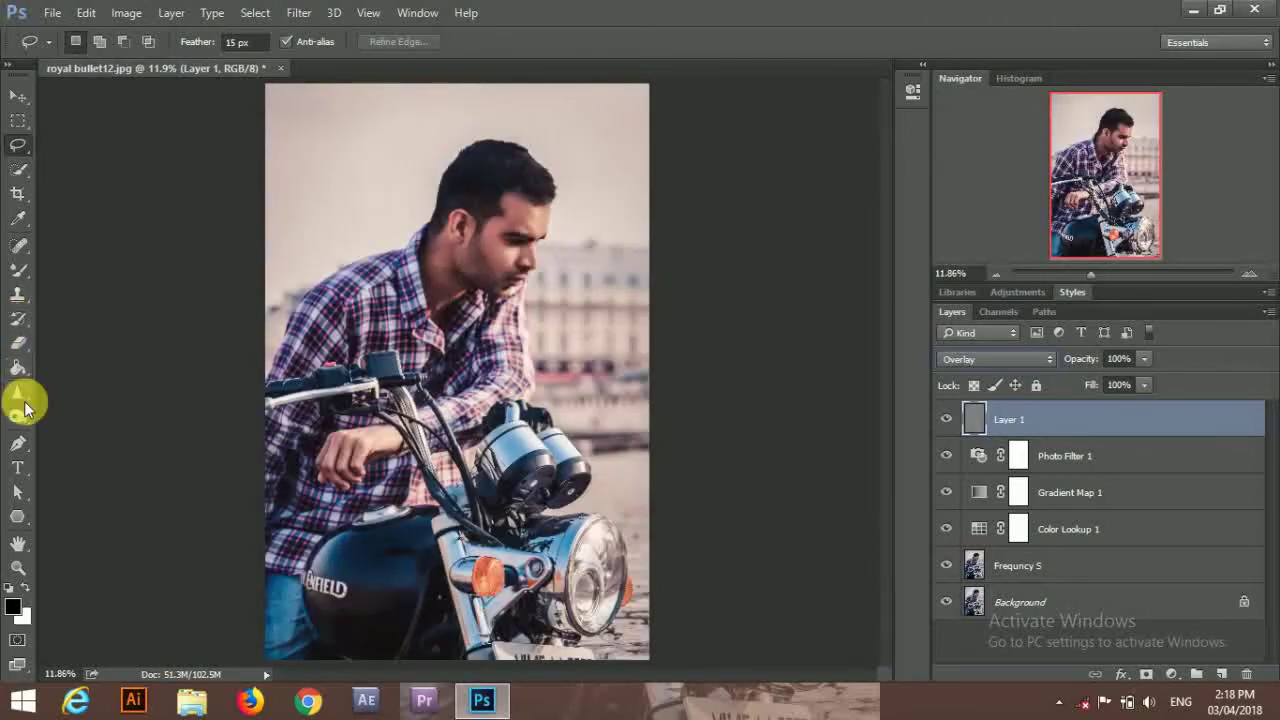
Switch to the Dodge Tool and lighten the man's forehead up close
{"action": "mouse_move", "coordinate": [18, 417]}
{"action": "left_mouse_down"}
{"action": "mouse_move", "coordinate": [67, 430]}
{"action": "mouse_move", "coordinate": [94, 415]}
{"action": "left_mouse_up"}
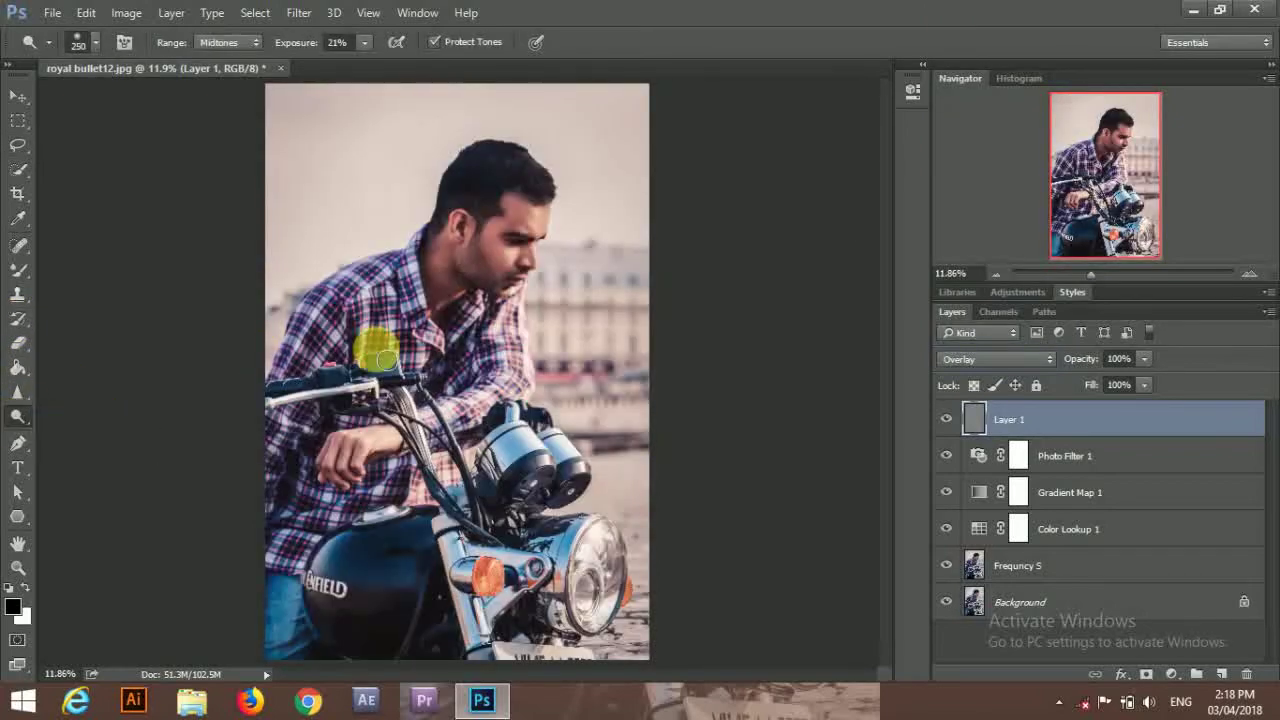
{"action": "left_click", "coordinate": [560, 206], "text": "ctrl"}
{"action": "left_click", "coordinate": [517, 199], "text": "ctrl"}
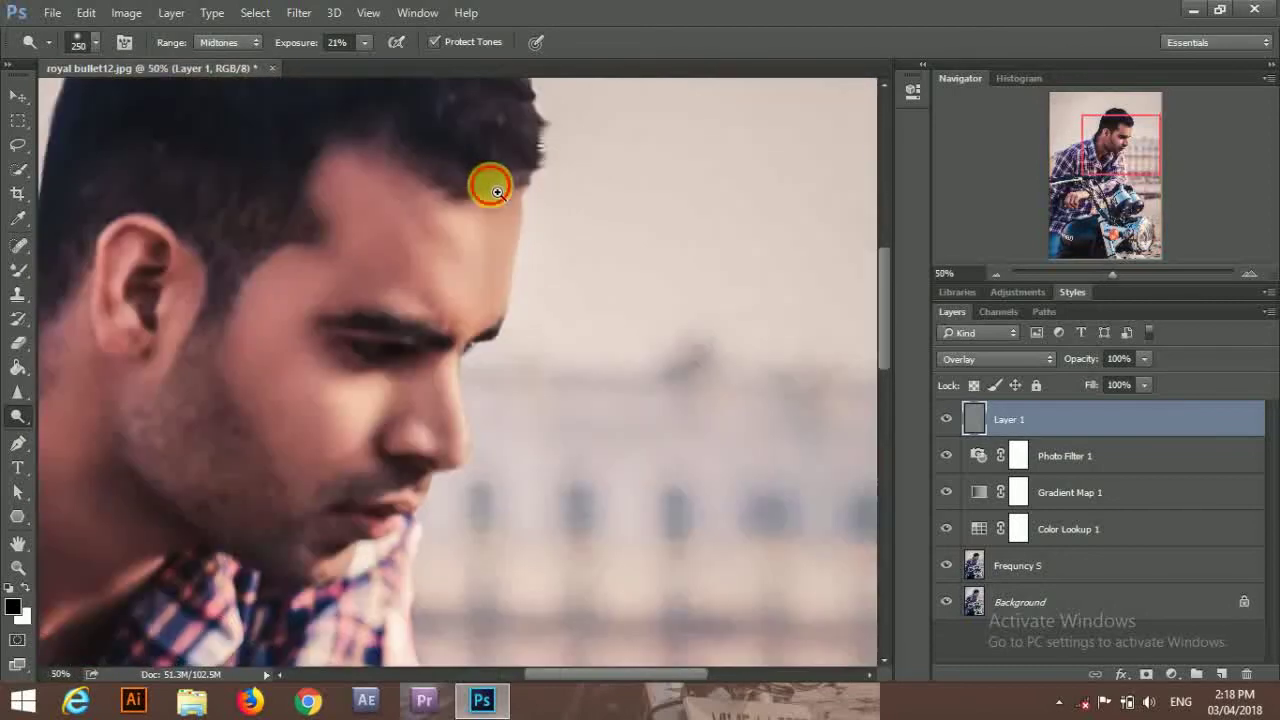
{"action": "left_click", "coordinate": [463, 240], "text": "ctrl"}
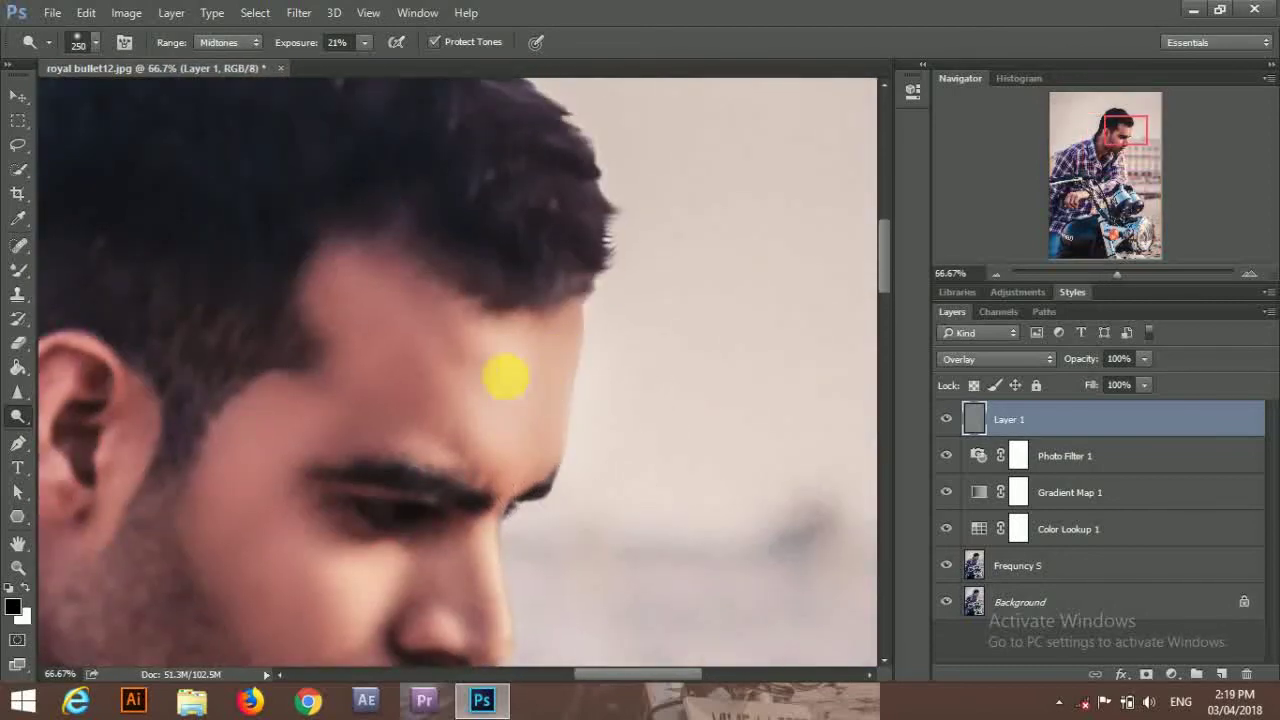
{"action": "left_click_drag", "start_coordinate": [500, 370], "coordinate": [545, 362]}
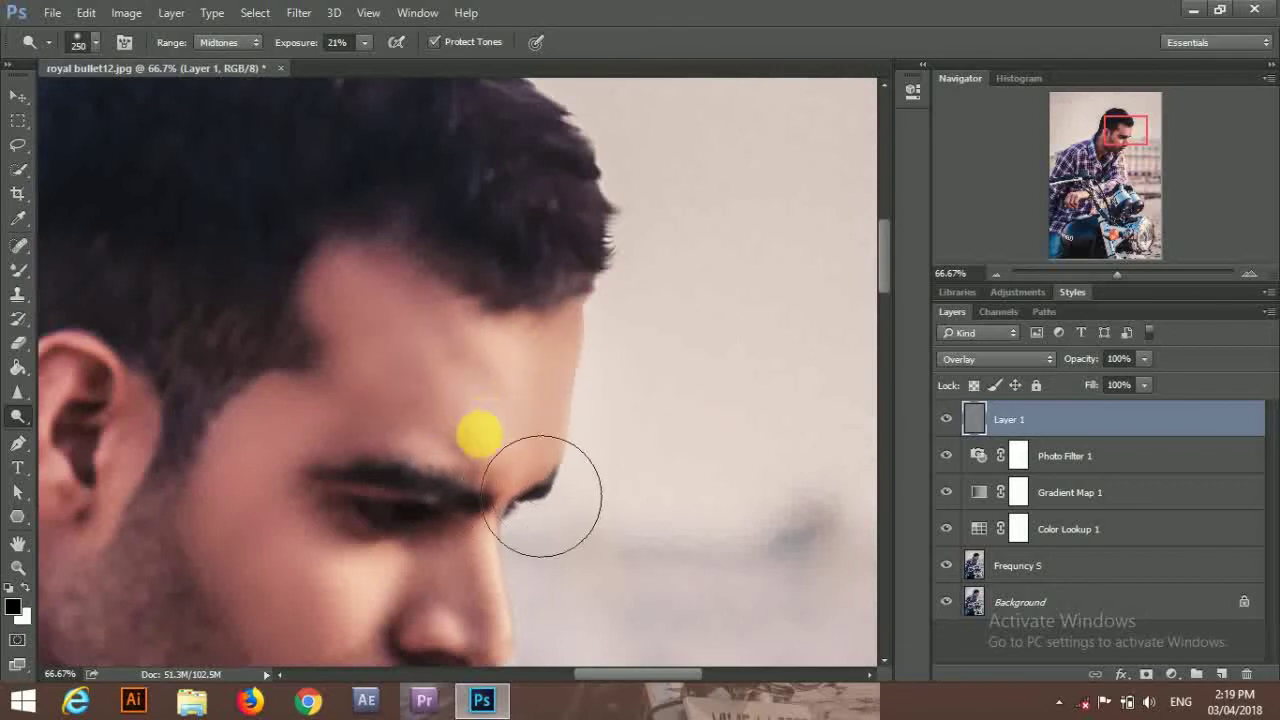
Dodge the nose, brow area and chin, then fit the photo on screen
{"action": "left_click_drag", "start_coordinate": [480, 429], "coordinate": [630, 140]}
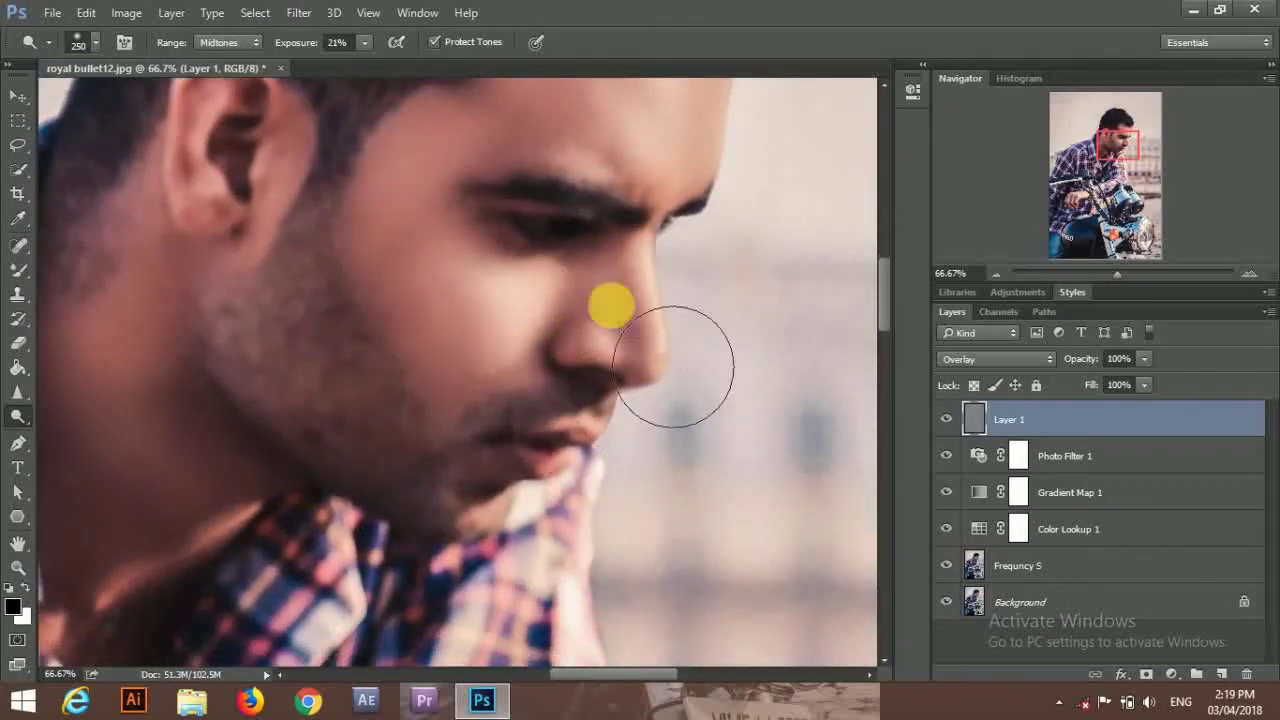
{"action": "left_click_drag", "start_coordinate": [586, 337], "coordinate": [602, 296]}
{"action": "mouse_move", "coordinate": [664, 356]}
{"action": "left_mouse_down"}
{"action": "mouse_move", "coordinate": [599, 183]}
{"action": "mouse_move", "coordinate": [594, 486]}
{"action": "left_mouse_up"}
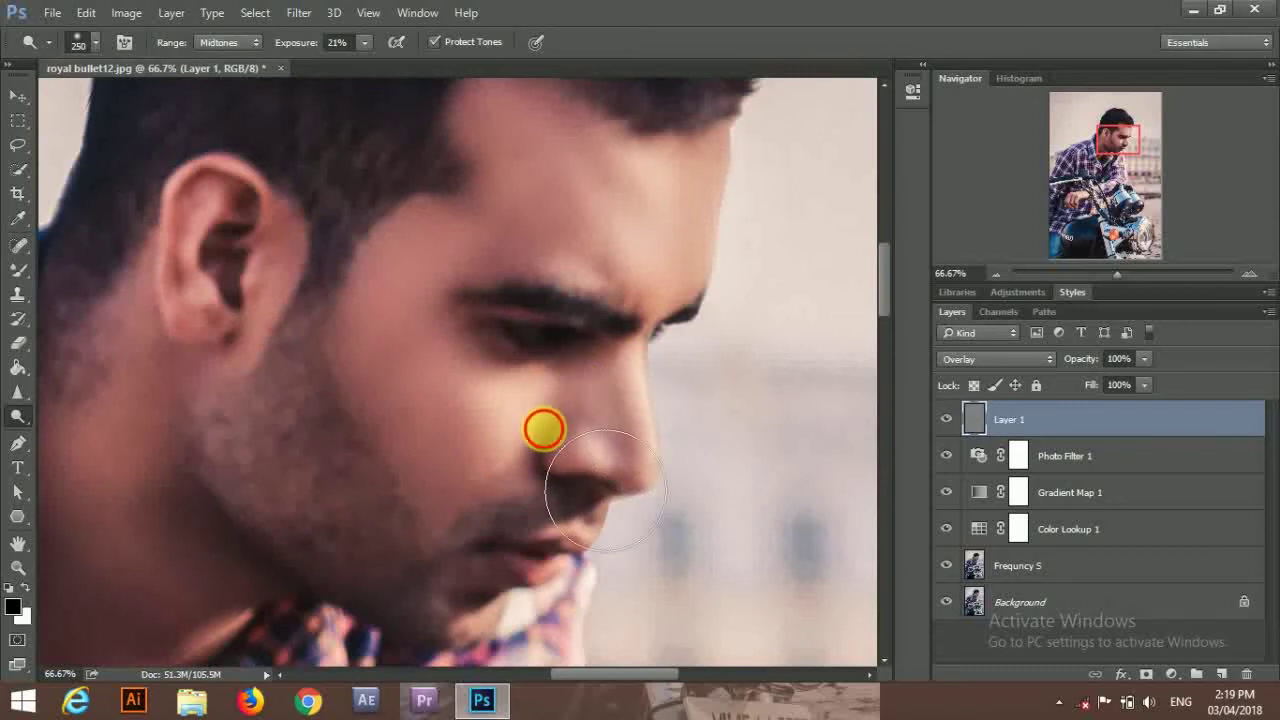
{"action": "left_click_drag", "start_coordinate": [647, 435], "coordinate": [616, 596]}
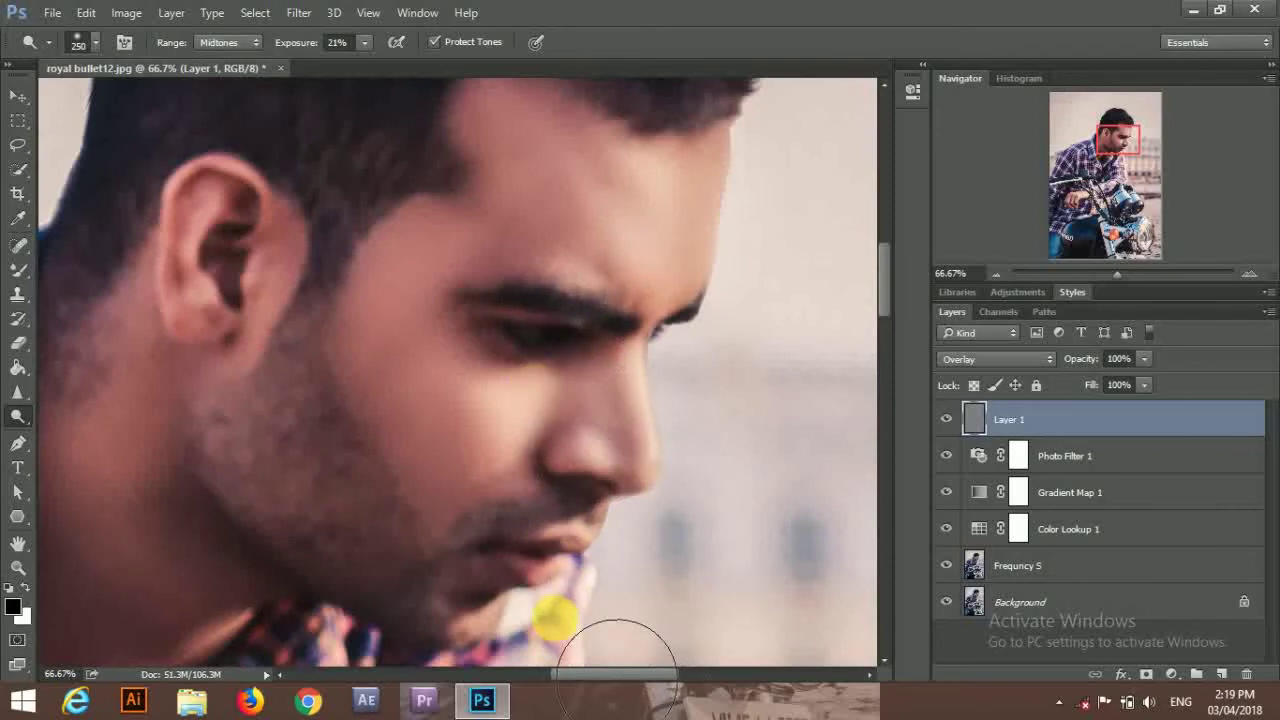
{"action": "key", "text": "ctrl+0"}
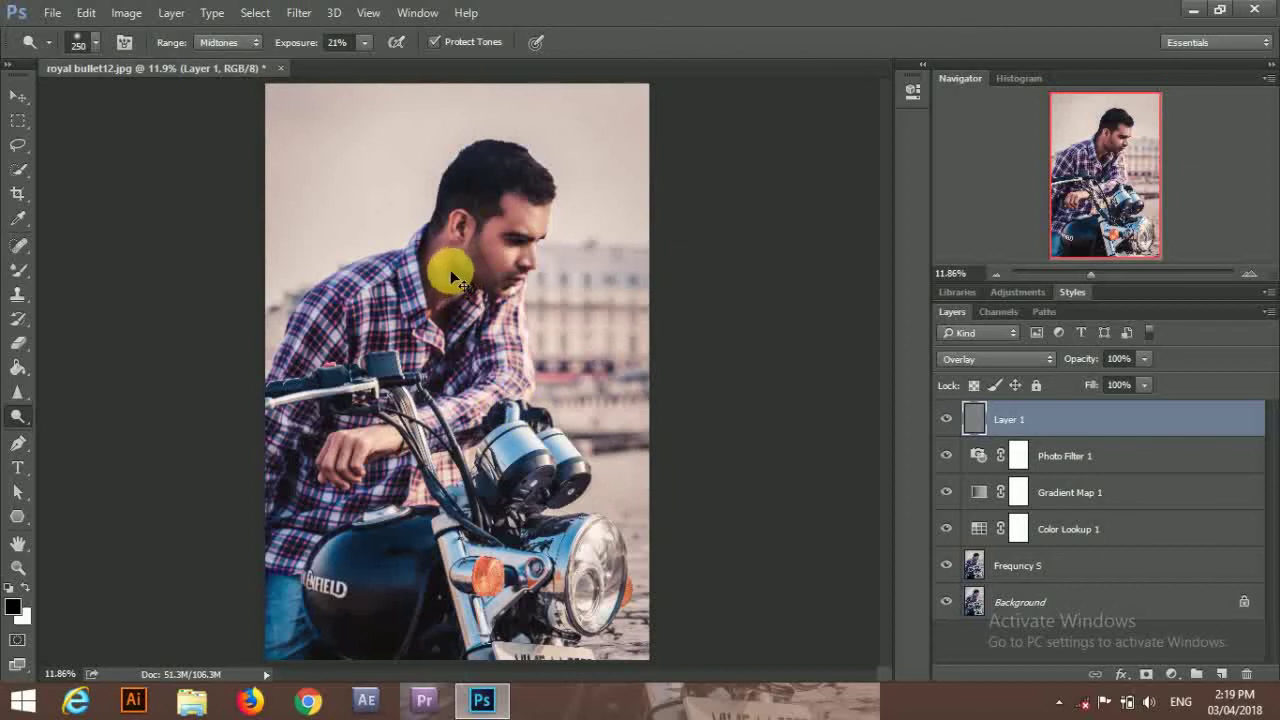
Burn the sky left of the man's head with a 1200-size brush
{"action": "right_click", "coordinate": [18, 416]}
{"action": "left_click", "coordinate": [105, 431]}
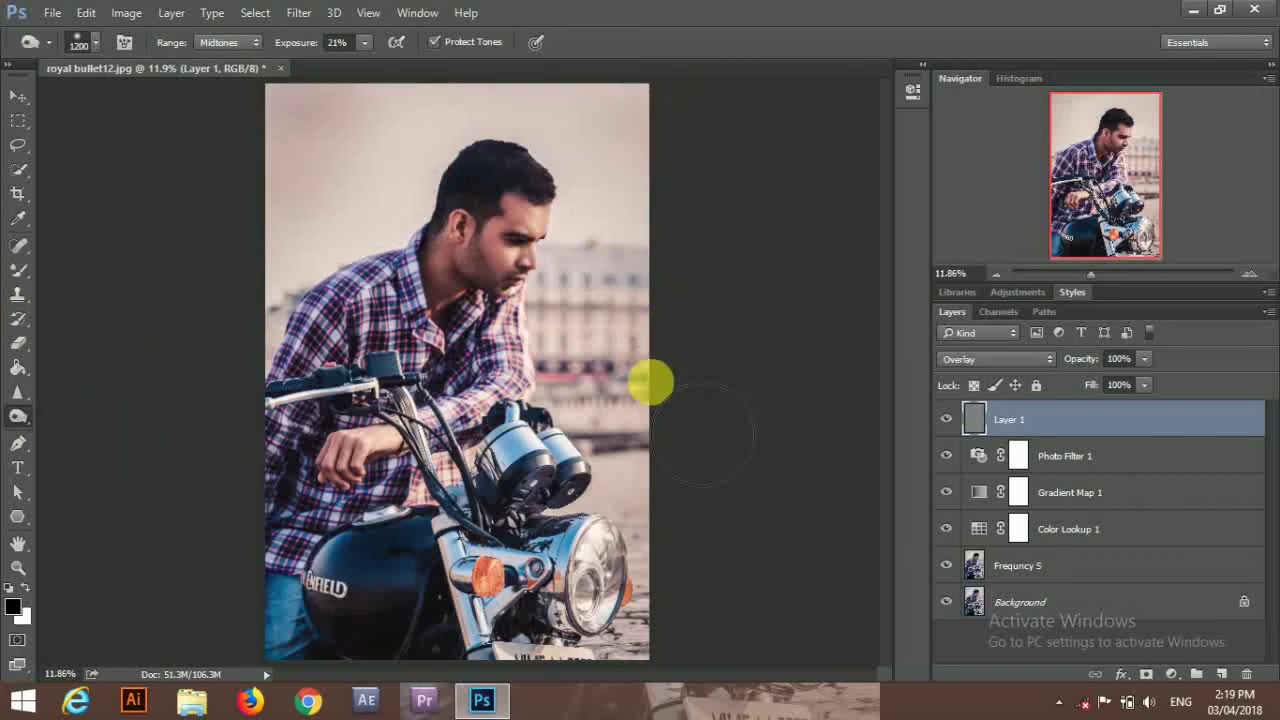
{"action": "left_click", "coordinate": [357, 255]}
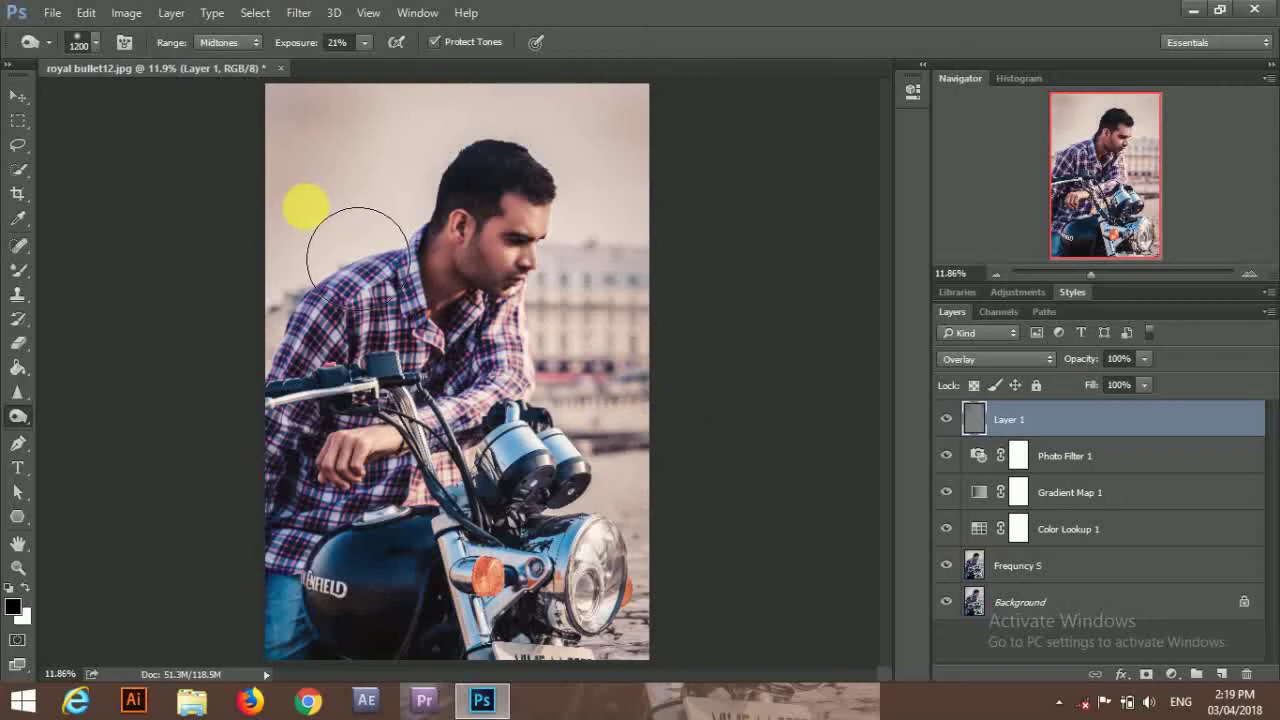
{"action": "mouse_move", "coordinate": [357, 255]}
{"action": "left_mouse_down"}
{"action": "mouse_move", "coordinate": [371, 214]}
{"action": "mouse_move", "coordinate": [357, 214]}
{"action": "mouse_move", "coordinate": [393, 225]}
{"action": "left_mouse_up"}
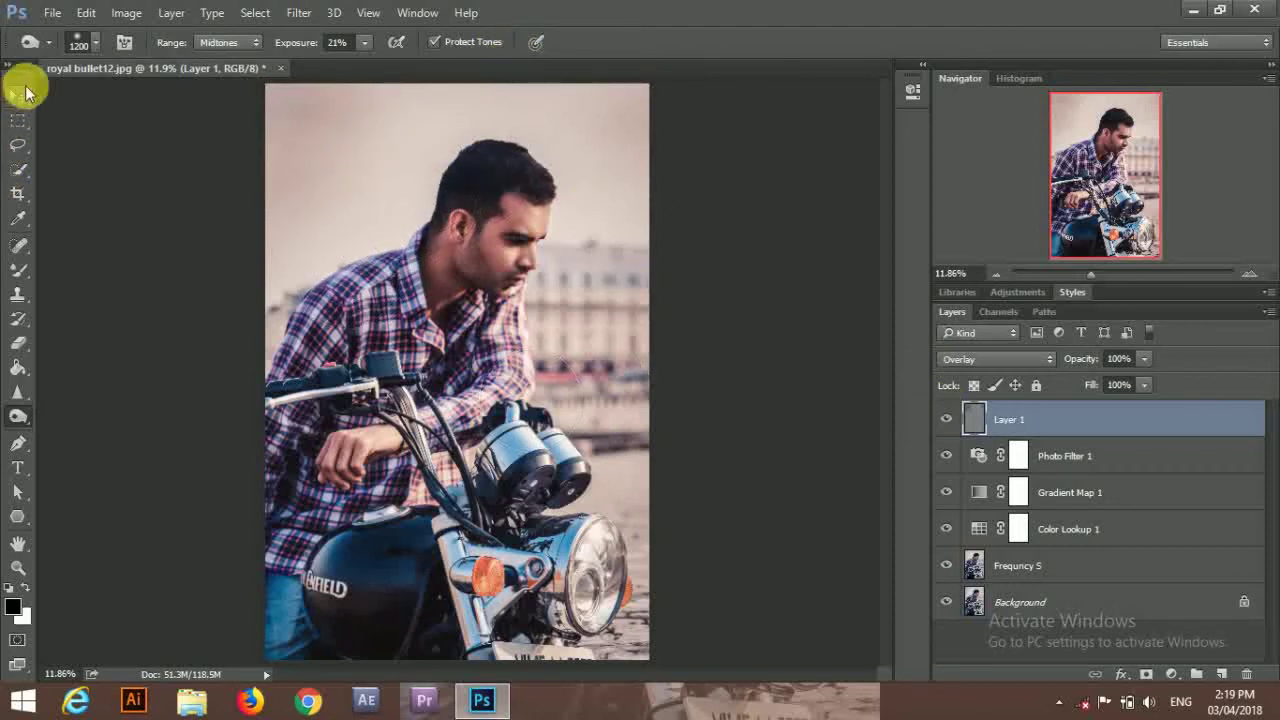
{"action": "left_click", "coordinate": [18, 96]}
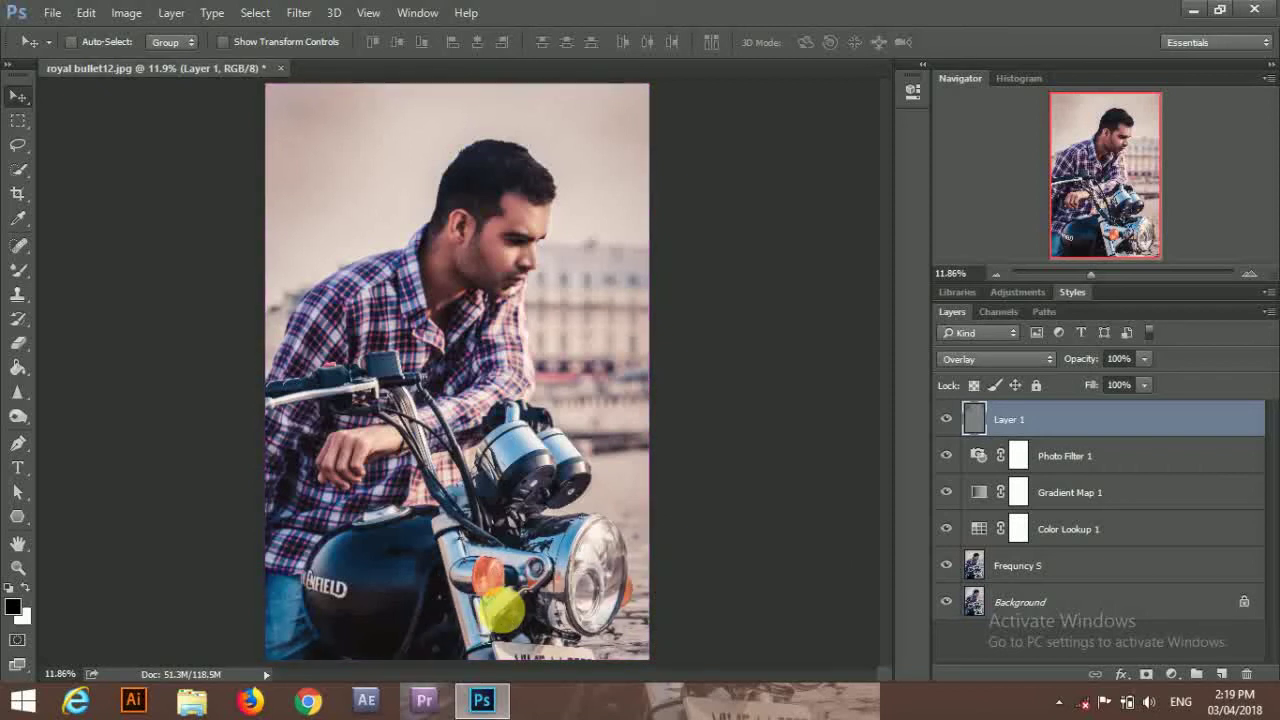
Stamp all visible layers into a new Layer 2 and load it in the Camera Raw Filter
{"action": "key", "text": "ctrl+shift+alt+e"}
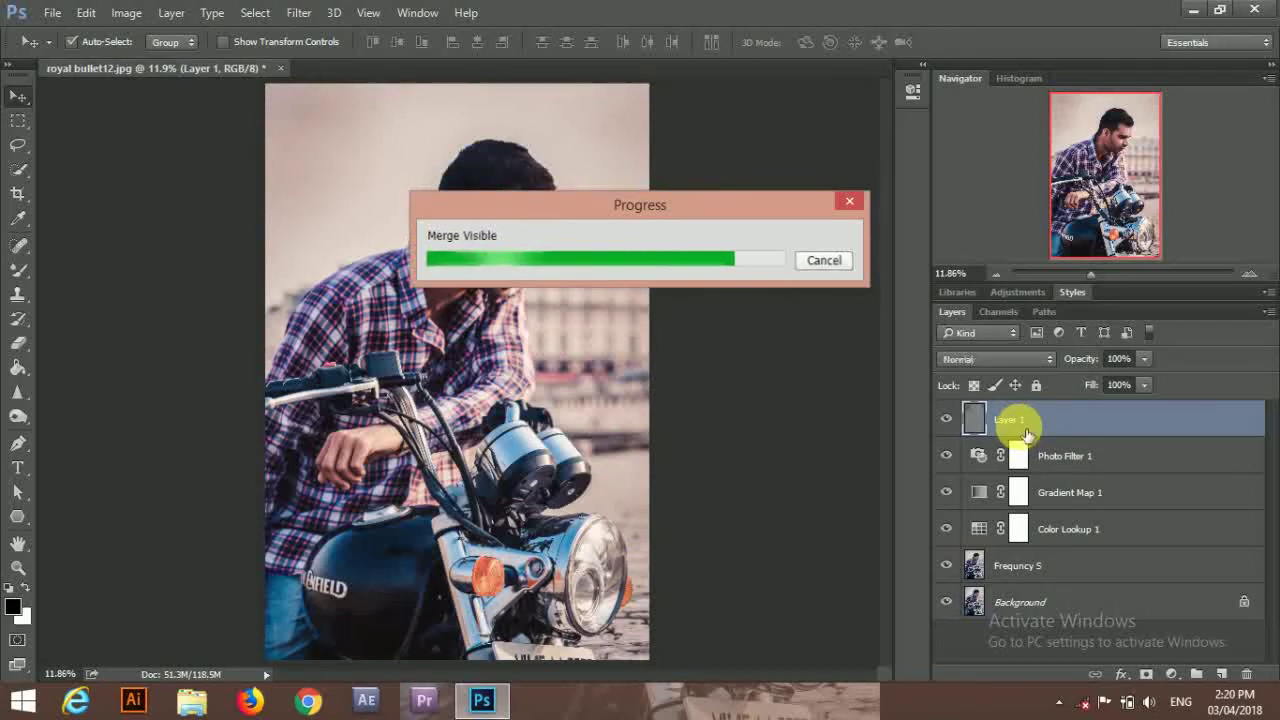
{"action": "left_click", "coordinate": [300, 13]}
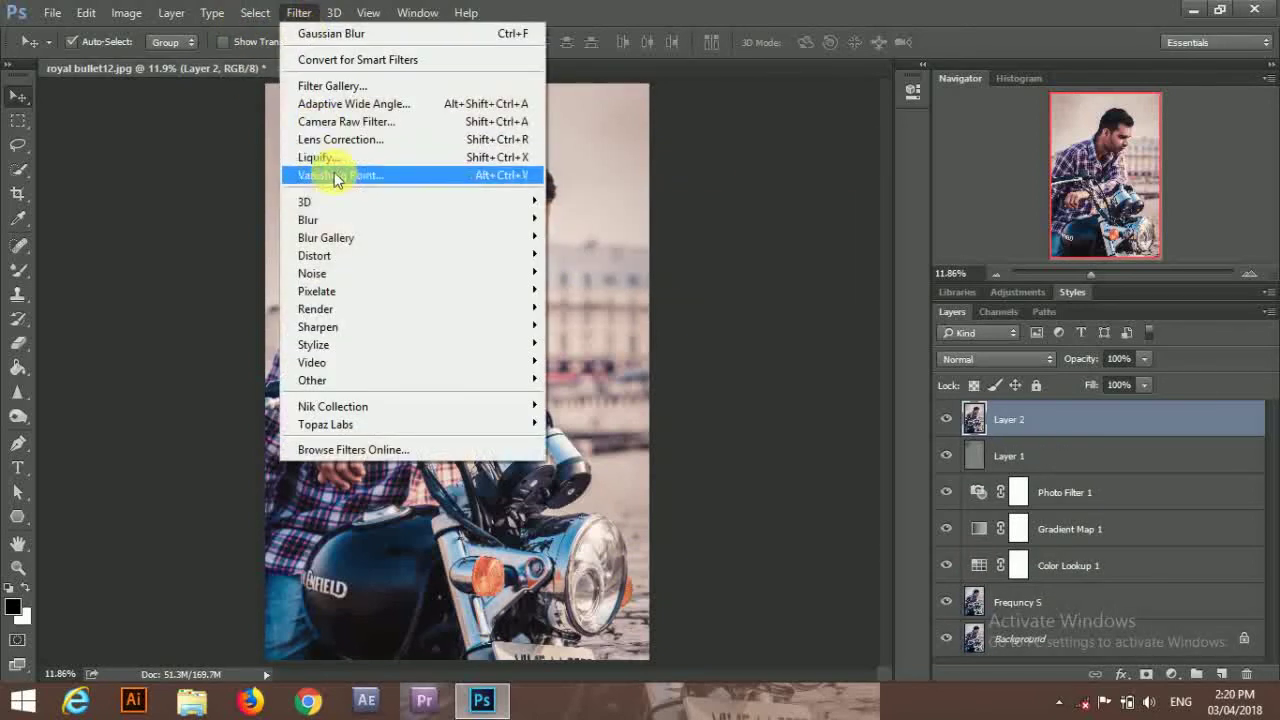
{"action": "left_click", "coordinate": [338, 122]}
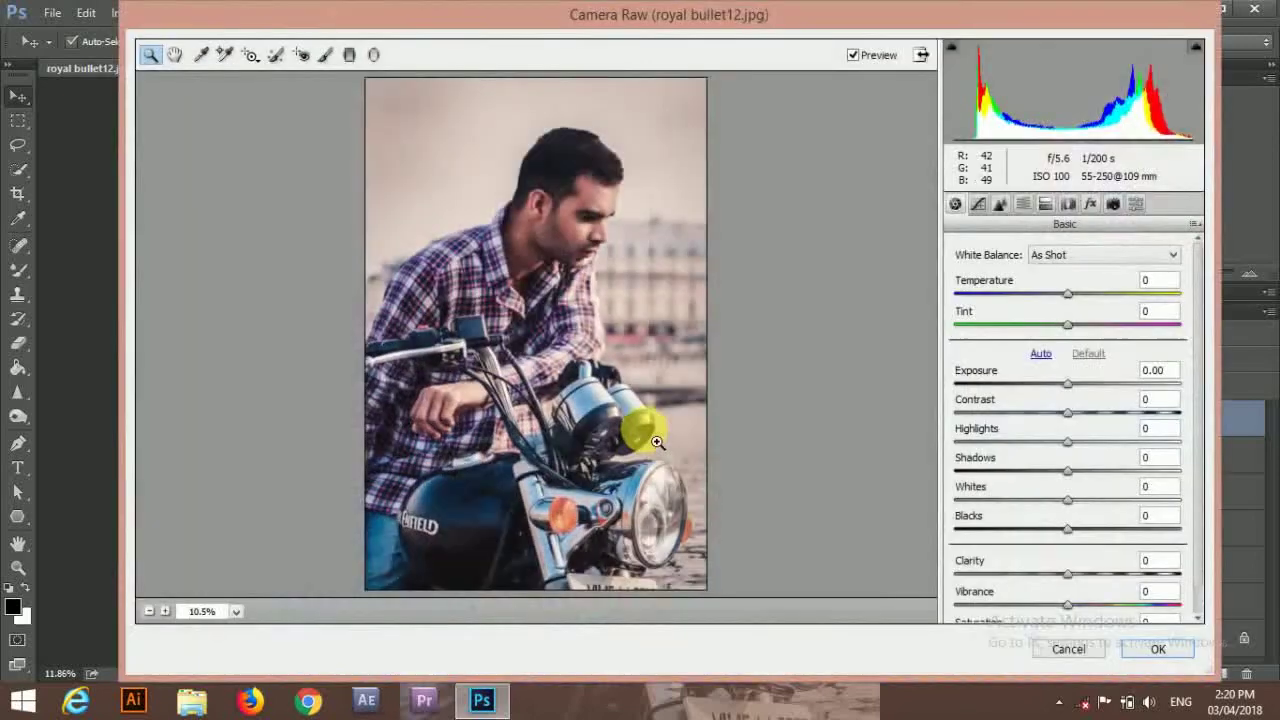
Add light grain and set luminance noise reduction to 14 in Camera Raw
{"action": "left_click", "coordinate": [1068, 204]}
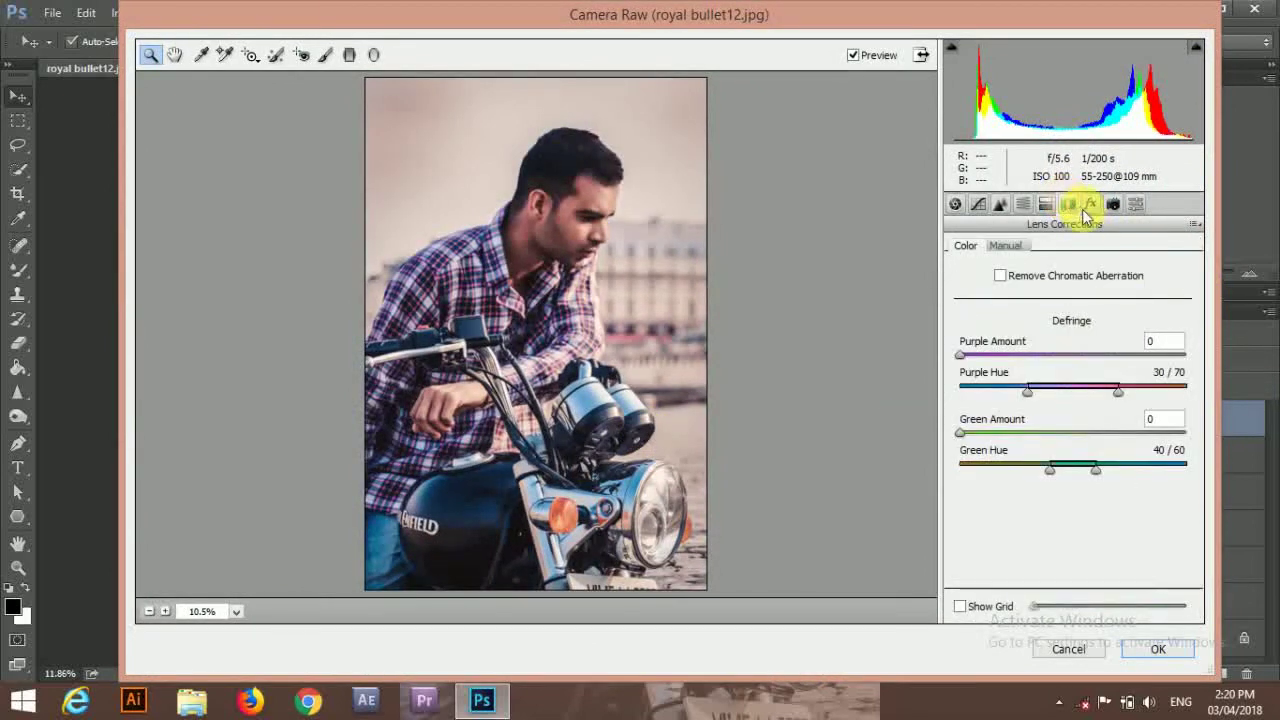
{"action": "left_click", "coordinate": [987, 283]}
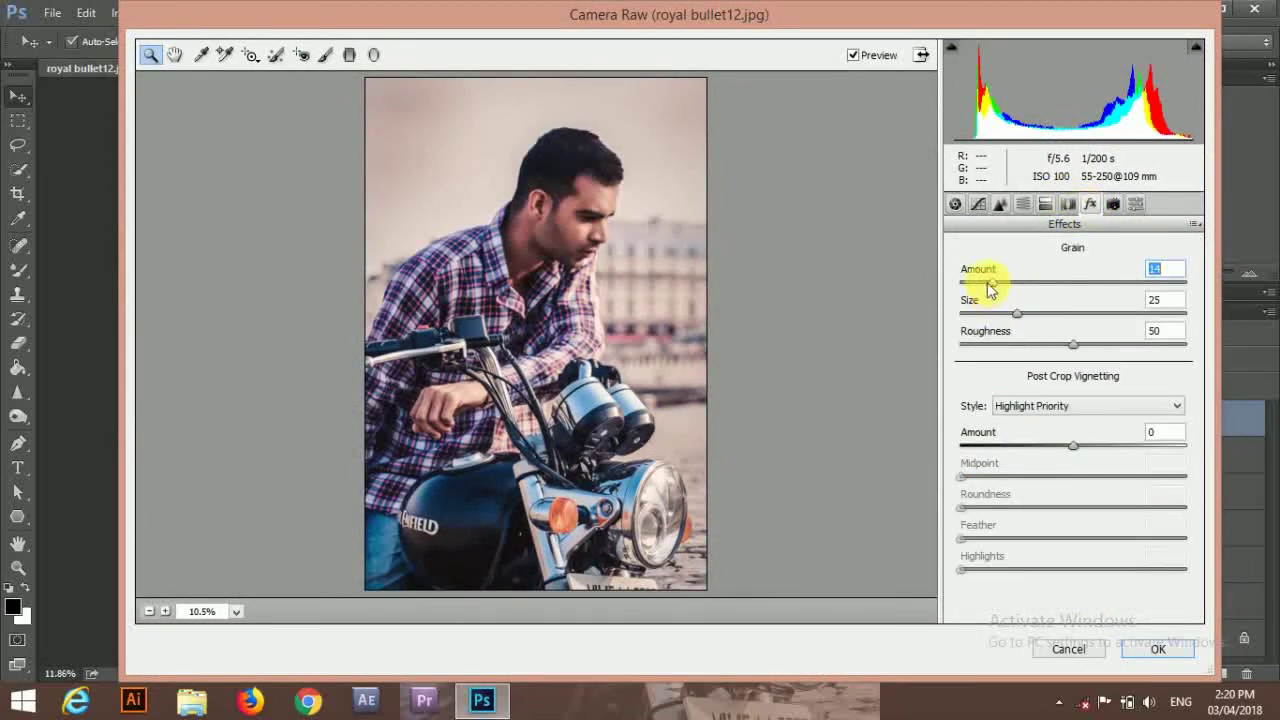
{"action": "left_click", "coordinate": [1000, 204]}
{"action": "left_click_drag", "start_coordinate": [972, 436], "coordinate": [980, 438]}
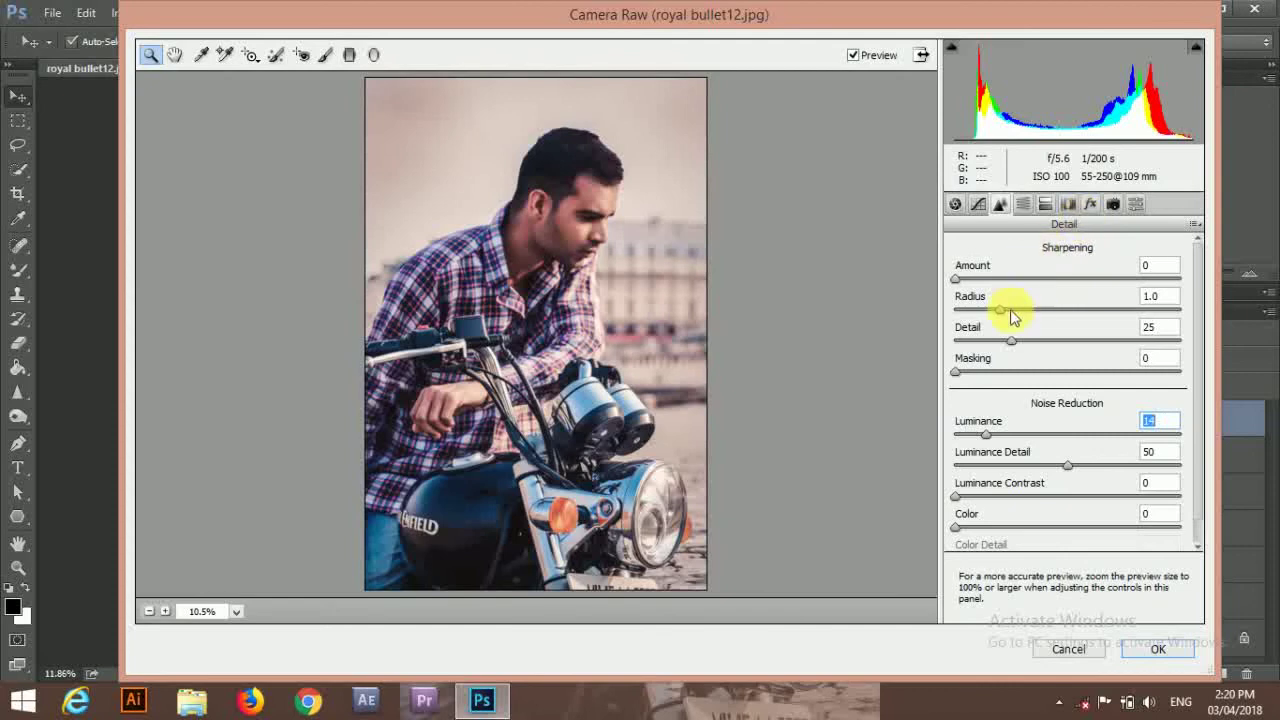
Raise HSL luminance of Oranges to +9 and Reds to +8, then apply Camera Raw
{"action": "left_click", "coordinate": [1022, 204]}
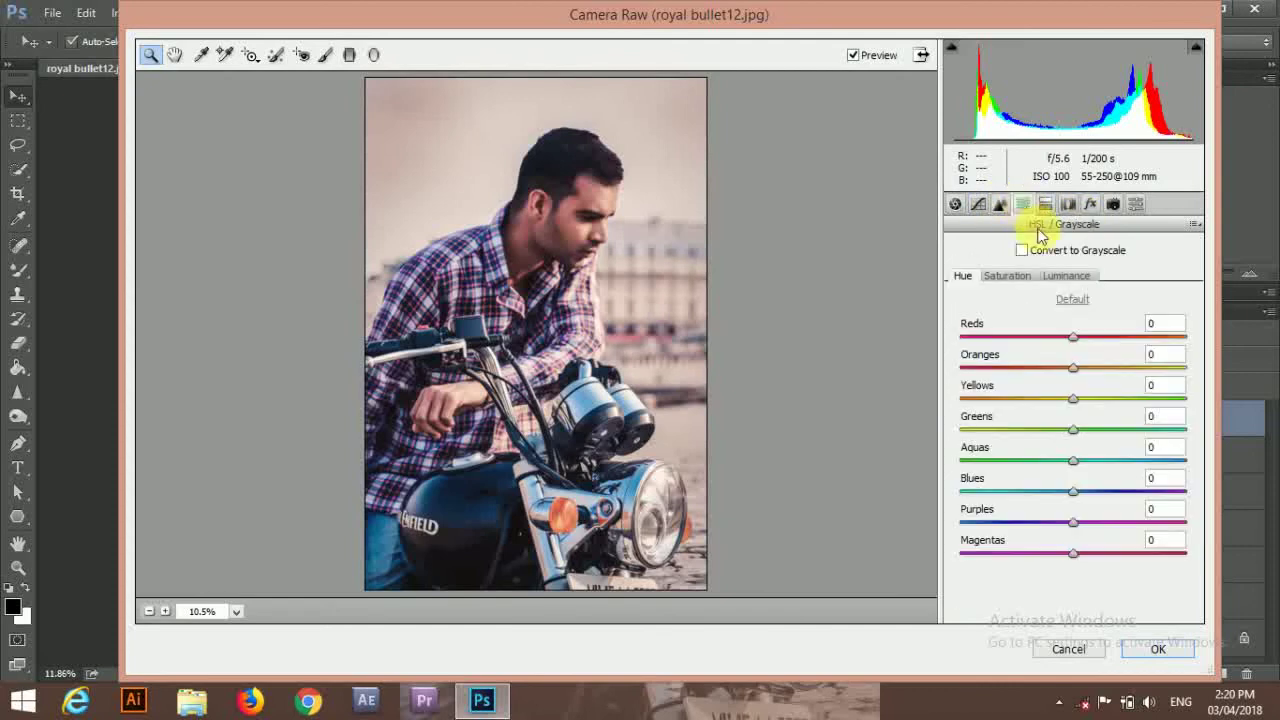
{"action": "left_click", "coordinate": [1068, 277]}
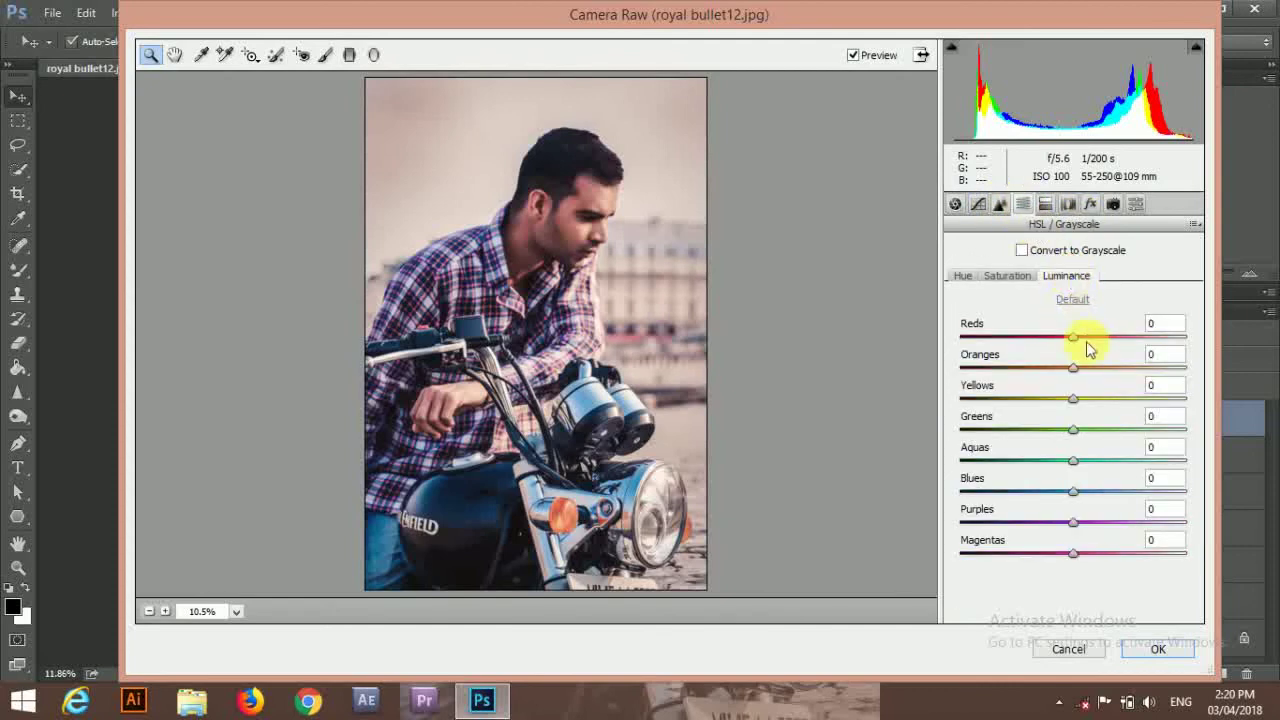
{"action": "left_click_drag", "start_coordinate": [1074, 367], "coordinate": [1087, 368]}
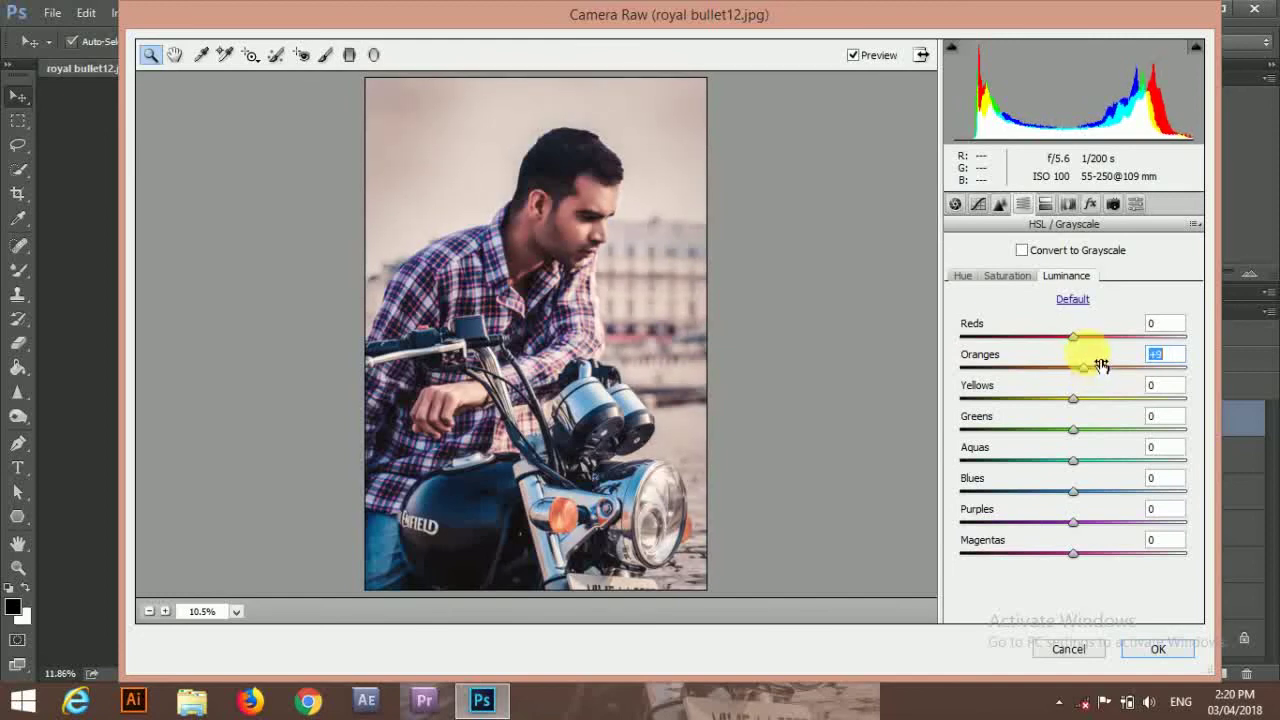
{"action": "left_click_drag", "start_coordinate": [1074, 337], "coordinate": [1088, 338]}
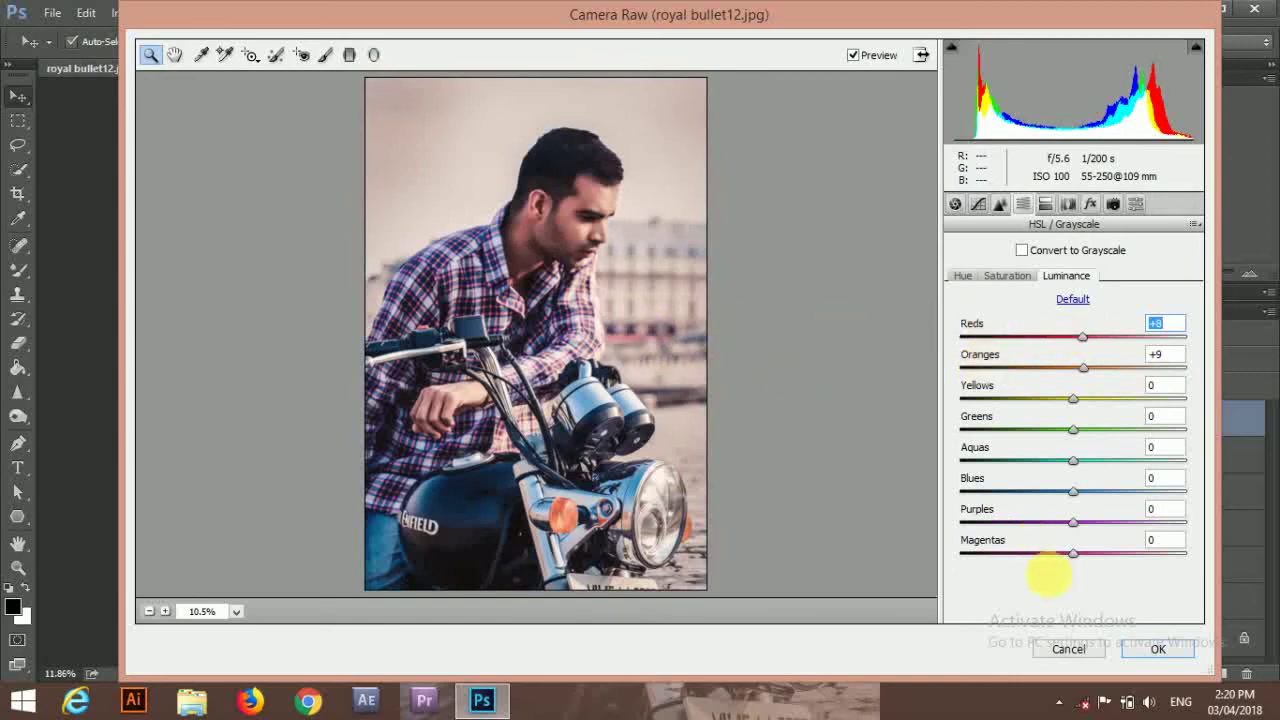
{"action": "left_click", "coordinate": [1140, 655]}
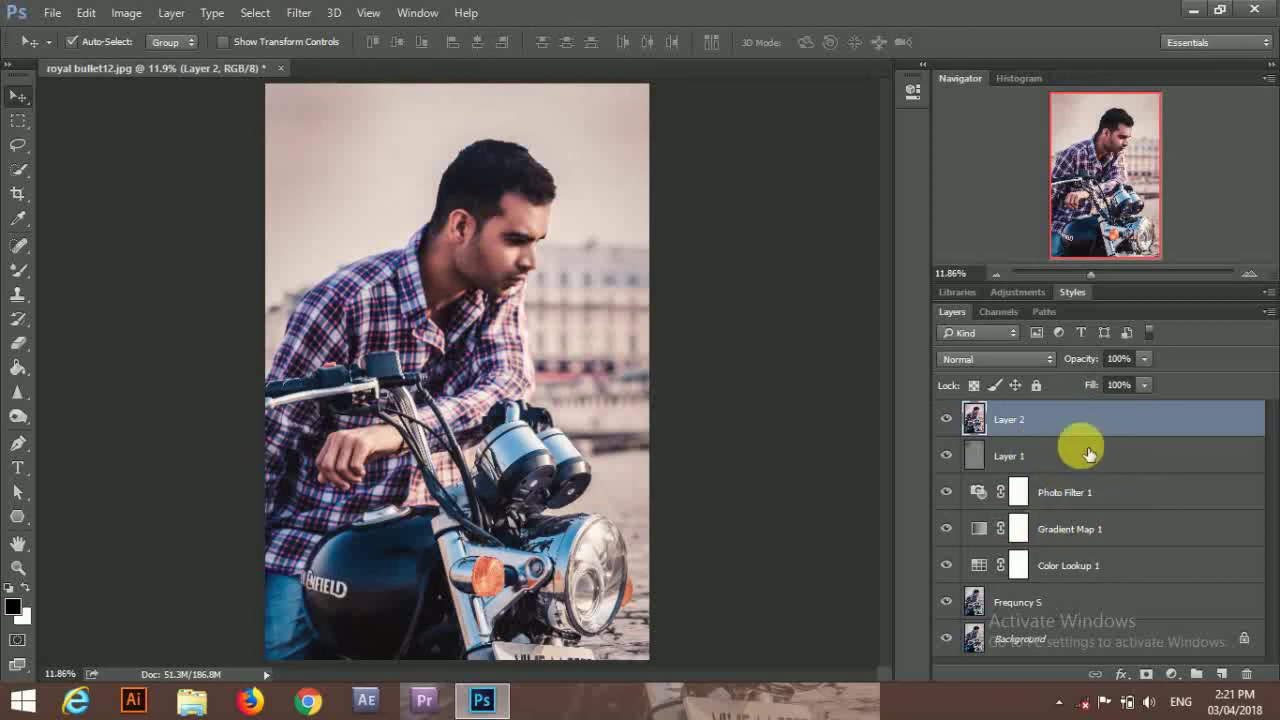
Minimize Photoshop and open royal bullet12 from the desktop in Photo Viewer
{"action": "left_click", "coordinate": [1193, 9]}
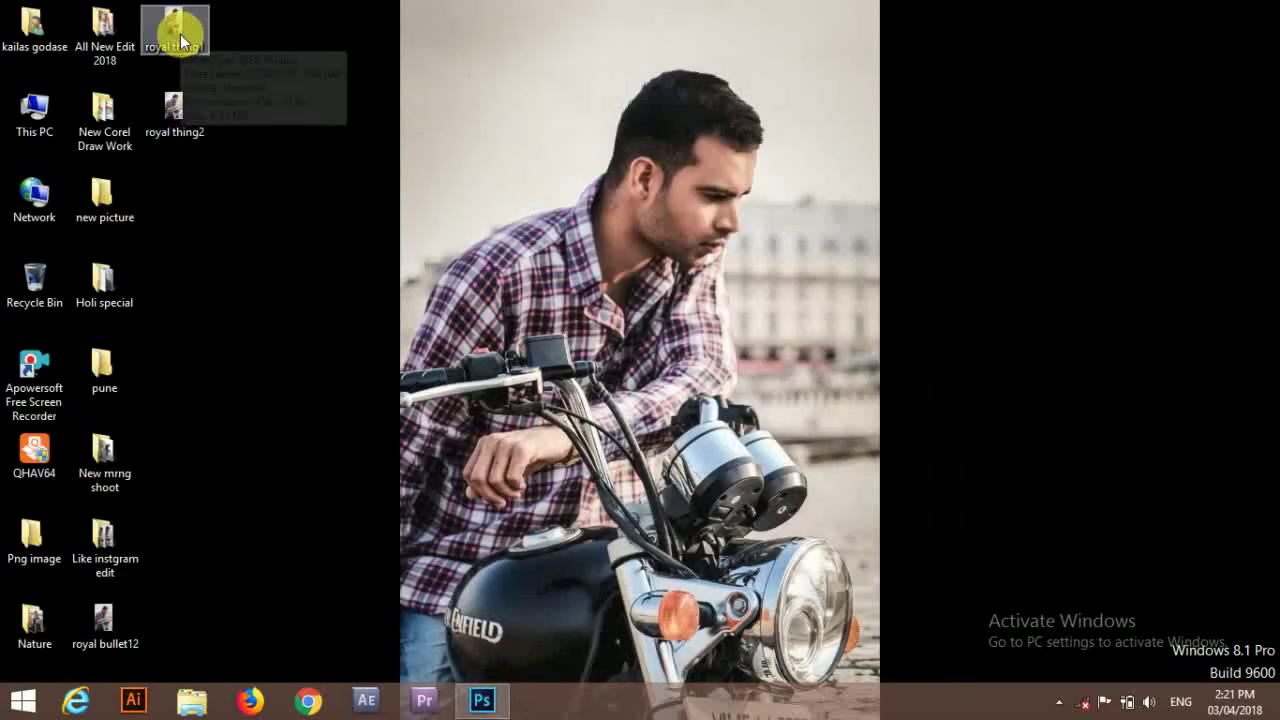
{"action": "left_click", "coordinate": [115, 608]}
{"action": "double_click", "coordinate": [114, 608]}
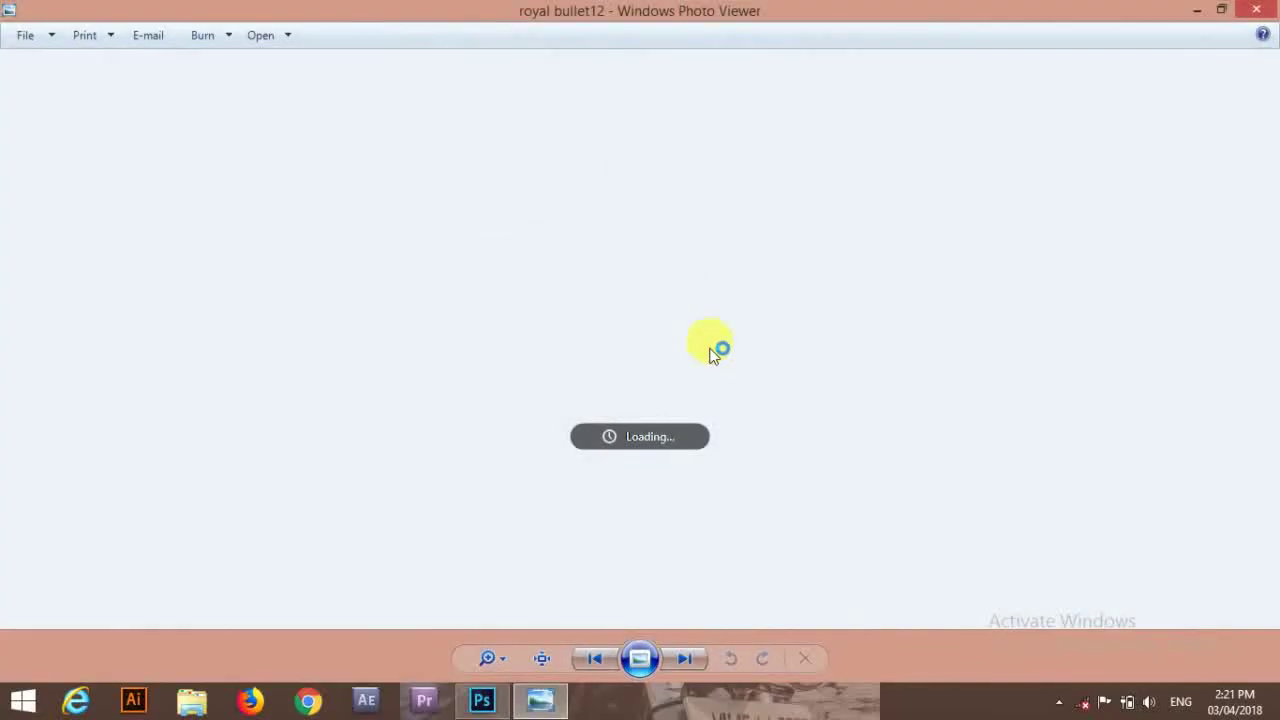
Compare royal bullet12 with royal thing1, then play the photos as a slideshow
{"action": "key", "text": "Left"}
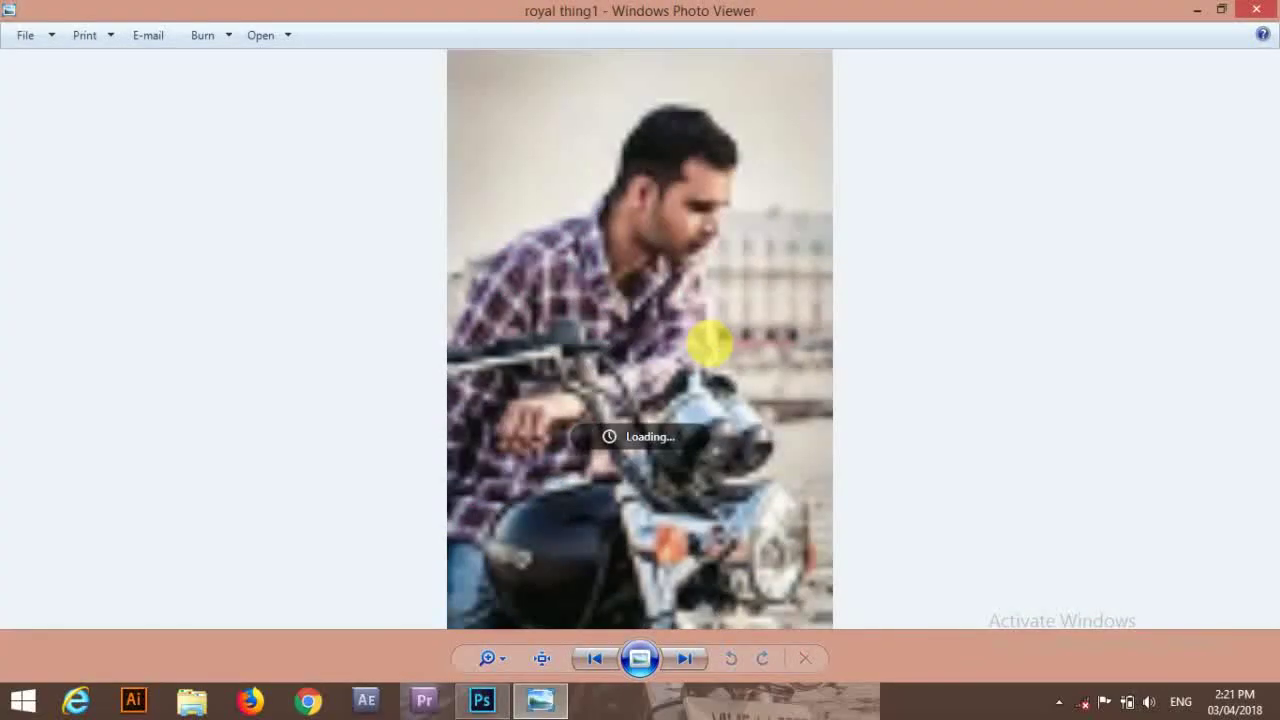
{"action": "key", "text": "Right"}
{"action": "key", "text": "Left"}
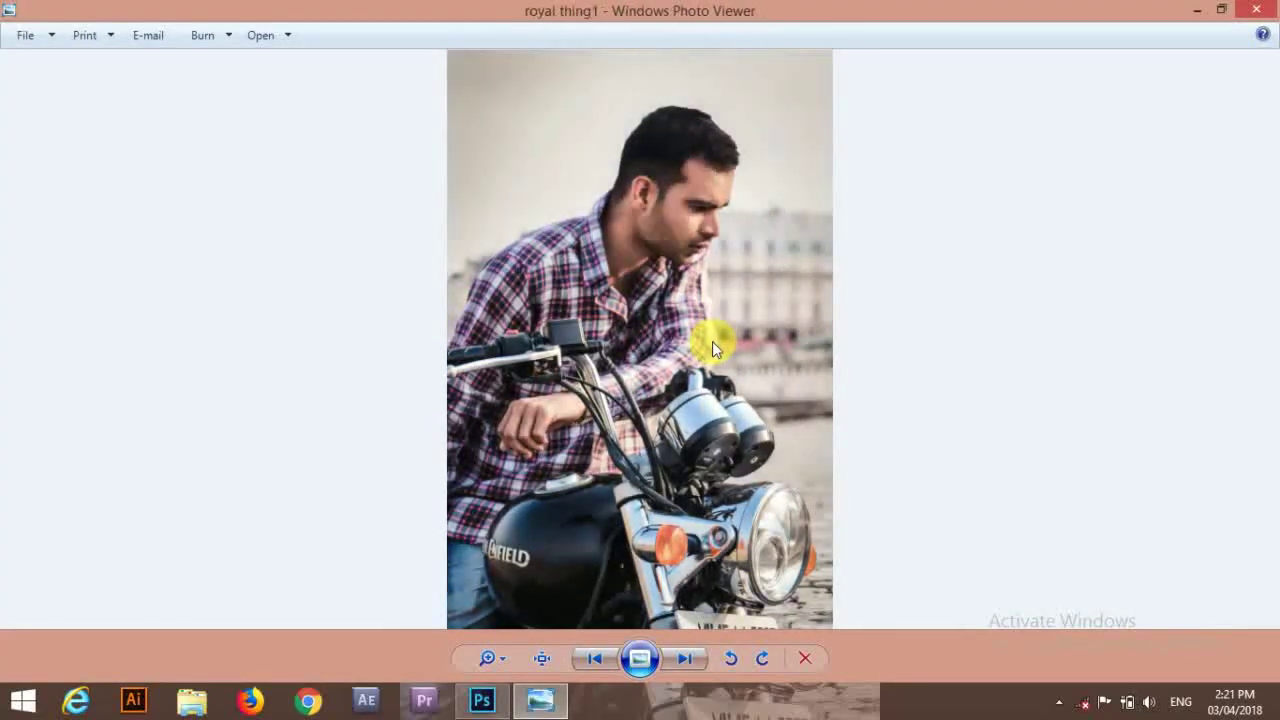
{"action": "left_click", "coordinate": [648, 658]}
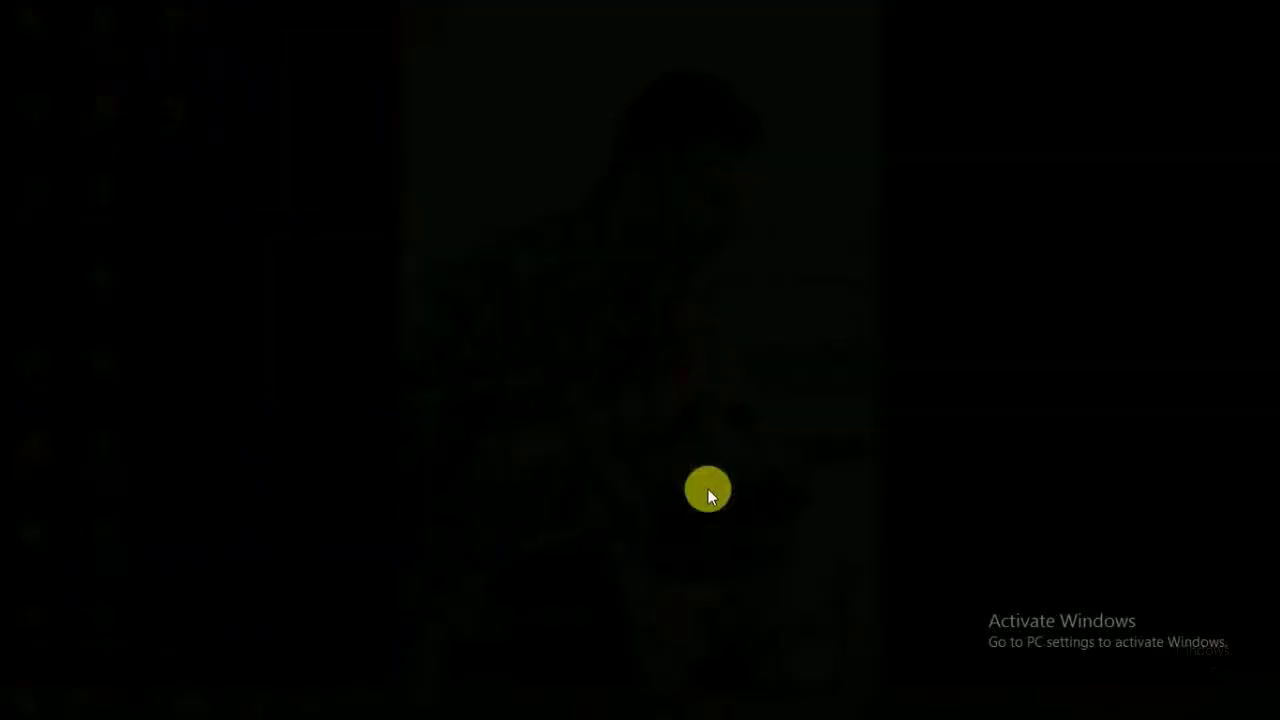